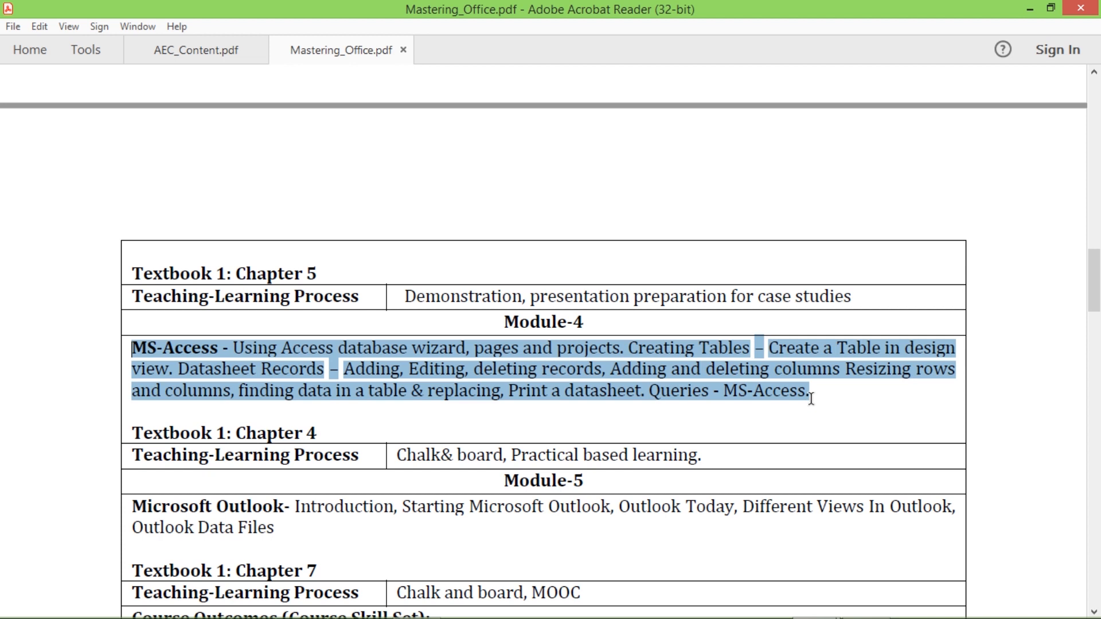
- Select the Module-4 MS-Access syllabus paragraph in Mastering_Office.pdf, then switch to AEC_Content.pdf
{"action": "left_click_drag", "start_coordinate": [811, 398], "coordinate": [814, 404]}
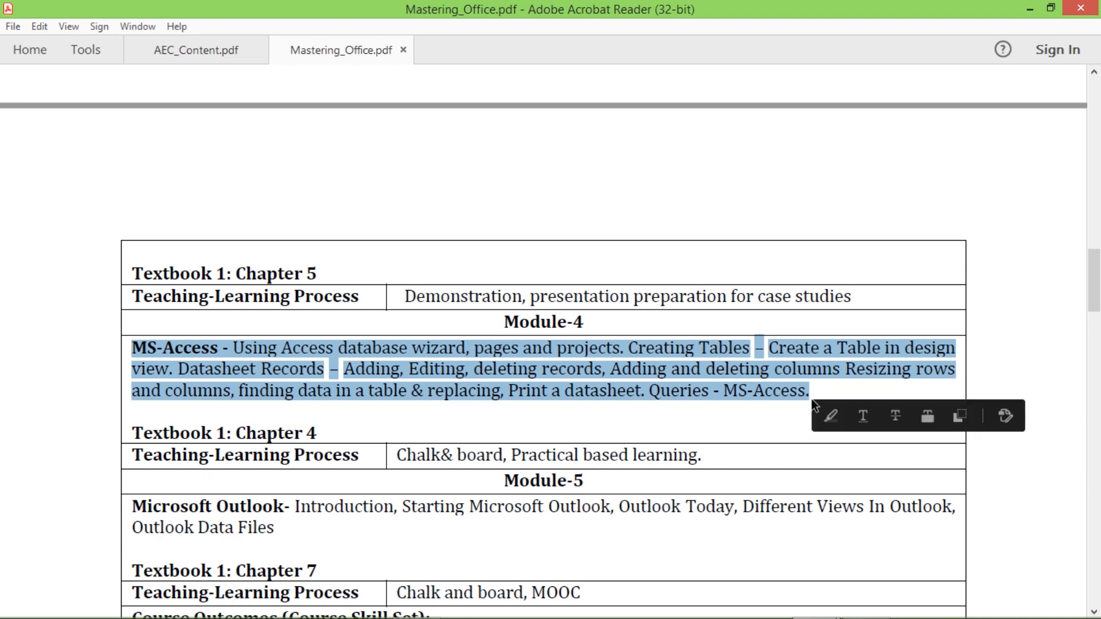
{"action": "left_click", "coordinate": [198, 51]}
- Scroll to page 2 of AEC_Content, highlight question 7 on Access forms, then launch Access
{"action": "scroll", "coordinate": [552, 418], "scroll_direction": "down", "scroll_amount": 15}
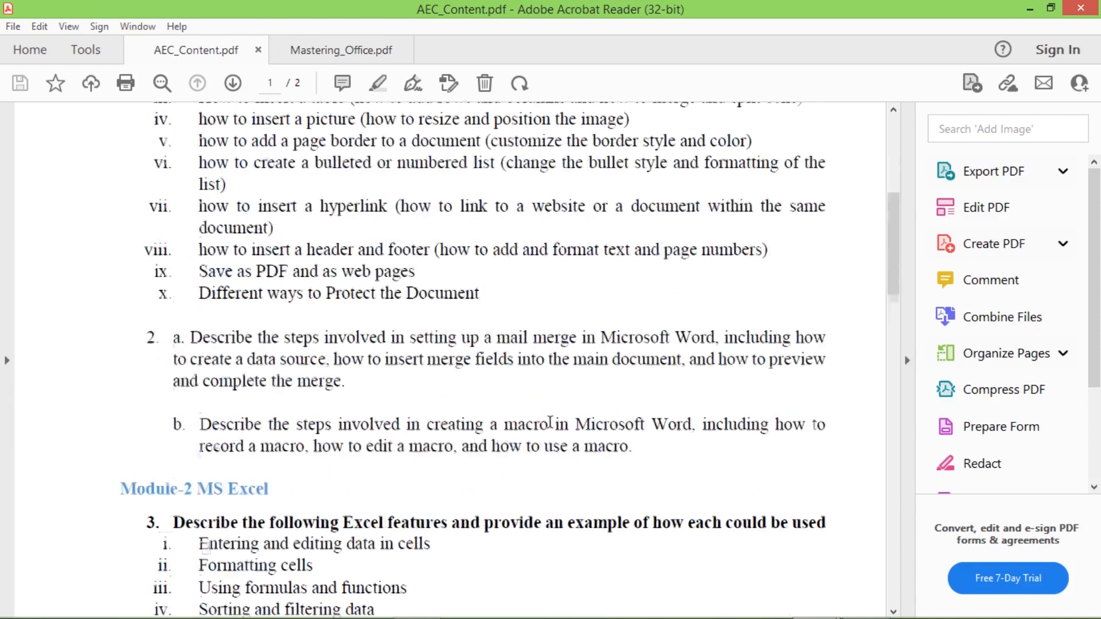
{"action": "scroll", "coordinate": [551, 427], "scroll_direction": "down", "scroll_amount": 12}
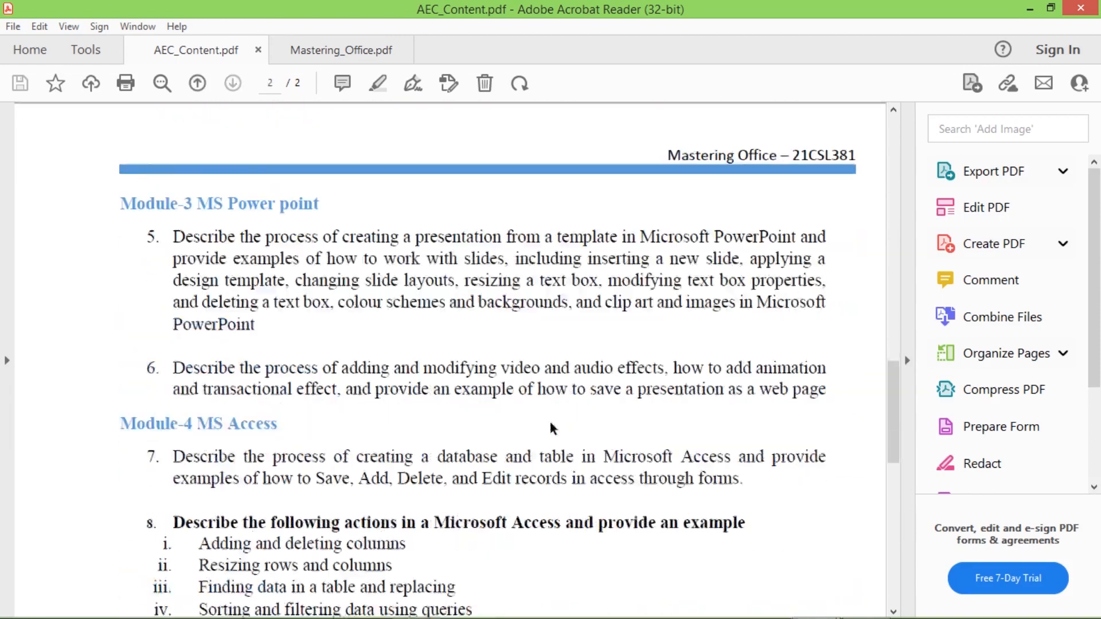
{"action": "mouse_move", "coordinate": [172, 224]}
{"action": "left_mouse_down"}
{"action": "mouse_move", "coordinate": [294, 248]}
{"action": "mouse_move", "coordinate": [747, 250]}
{"action": "left_mouse_up"}
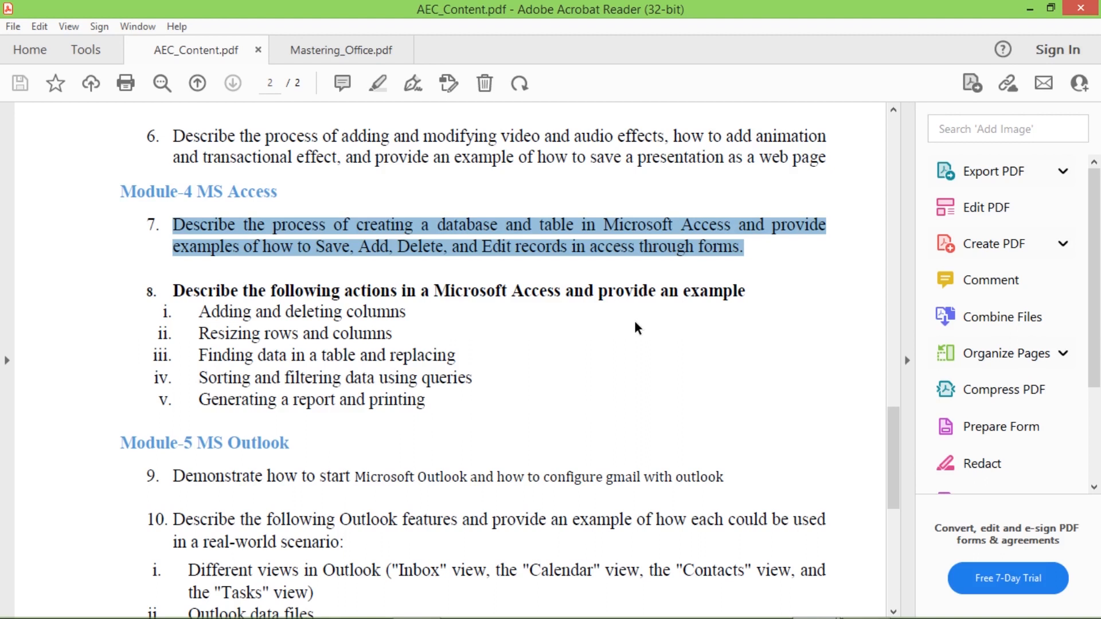
{"action": "left_click", "coordinate": [653, 379]}
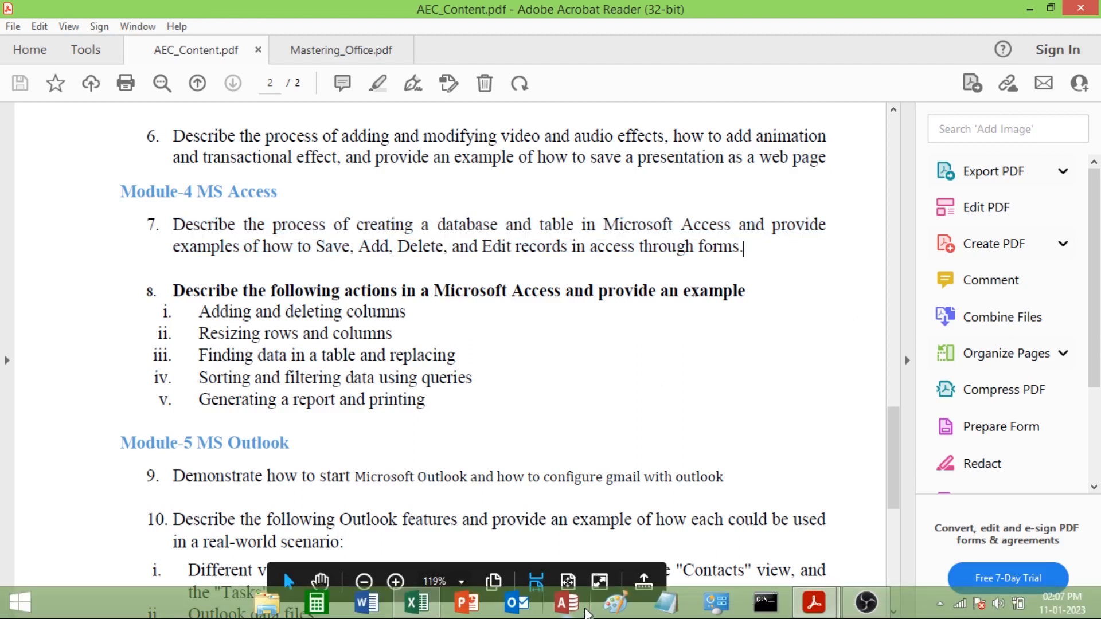
{"action": "left_click", "coordinate": [569, 611]}
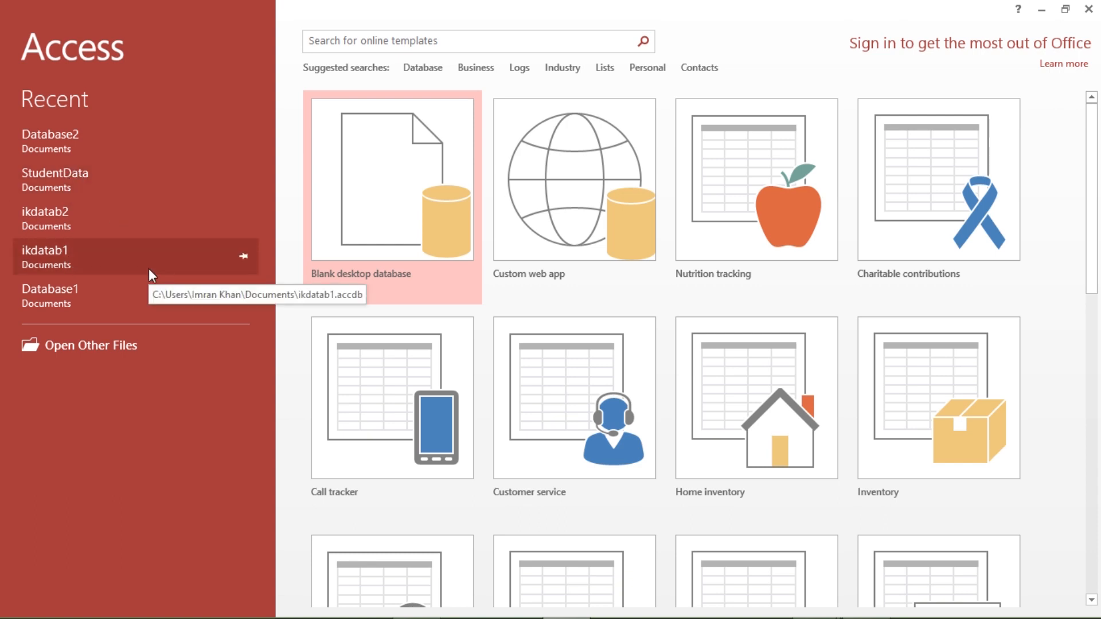
- Choose Blank desktop database from the Access start screen
{"action": "left_click", "coordinate": [394, 216]}
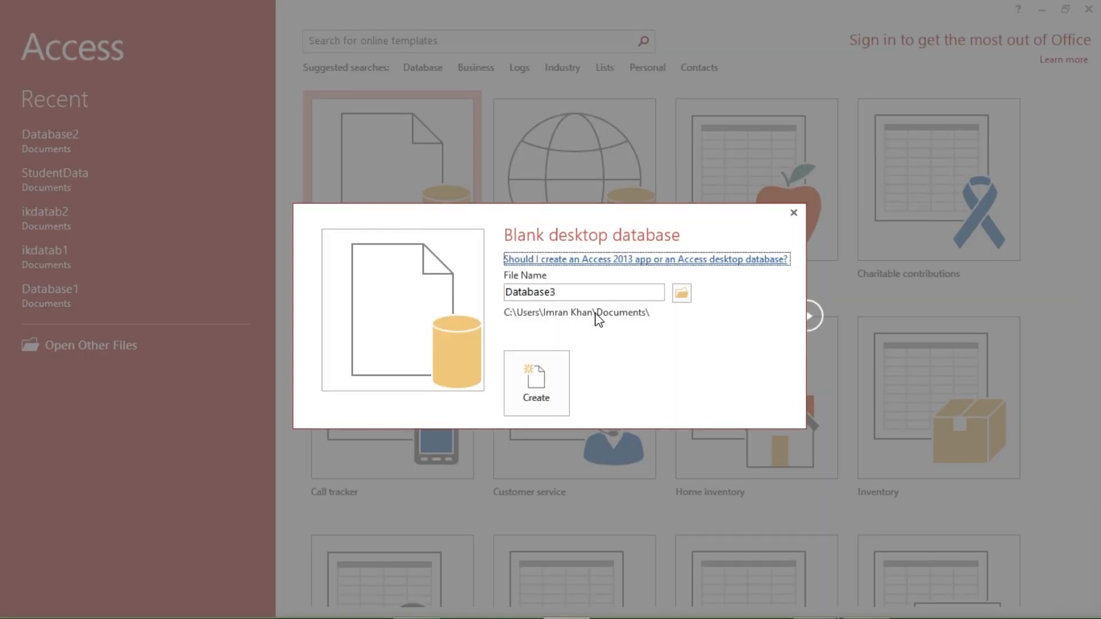
- Create a blank desktop database named Studentdatabase in Documents
{"action": "double_click", "coordinate": [584, 294]}
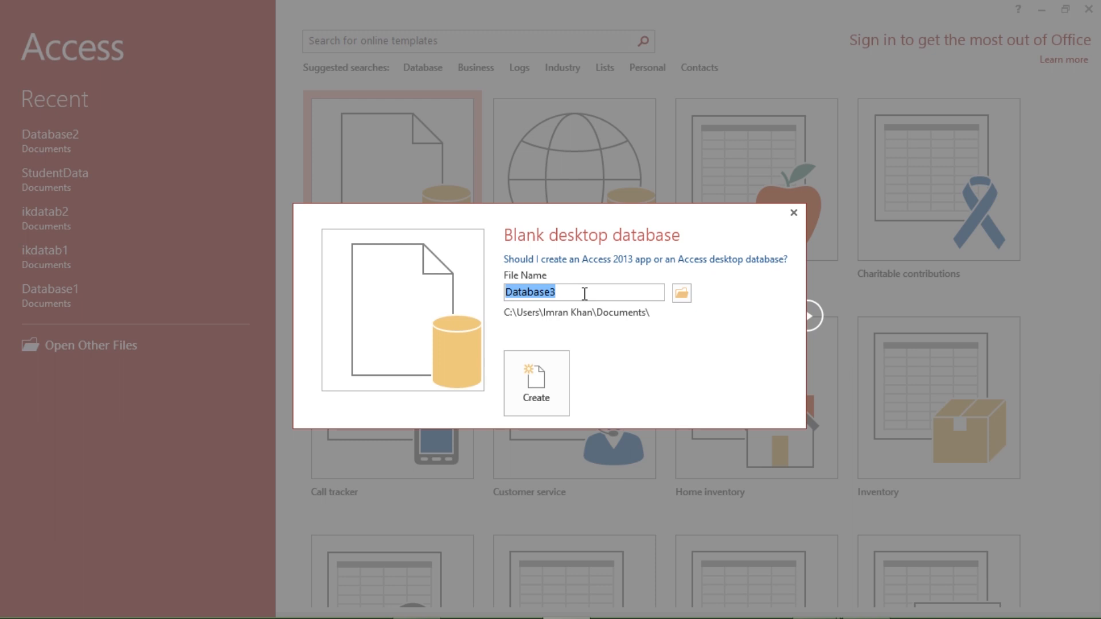
{"action": "type", "text": "Studentda"}
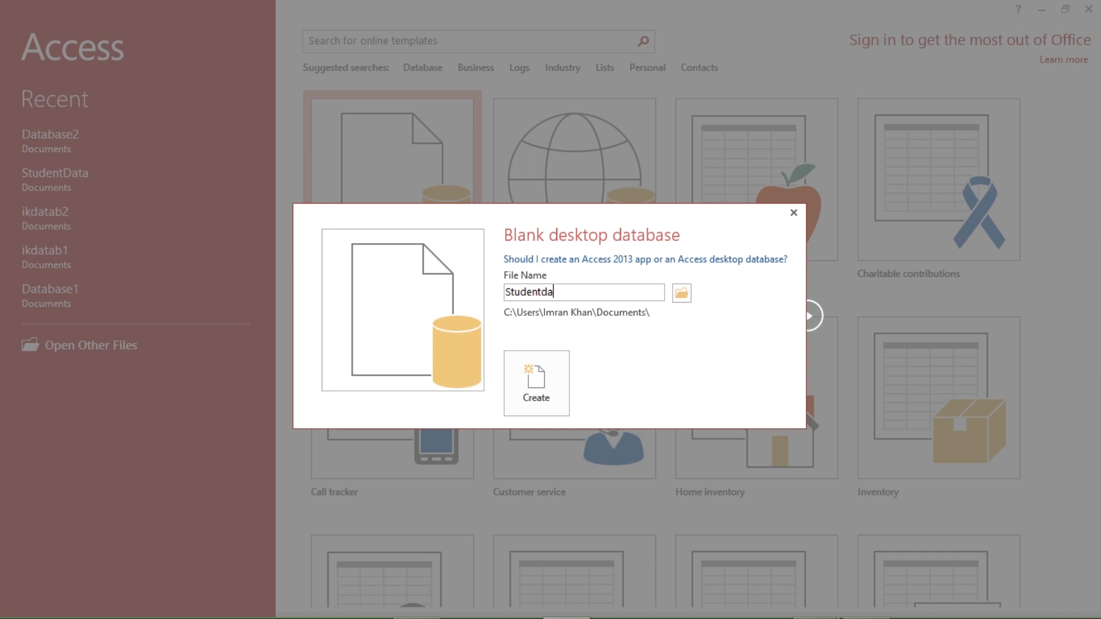
{"action": "type", "text": "tabase"}
{"action": "left_click", "coordinate": [550, 383]}
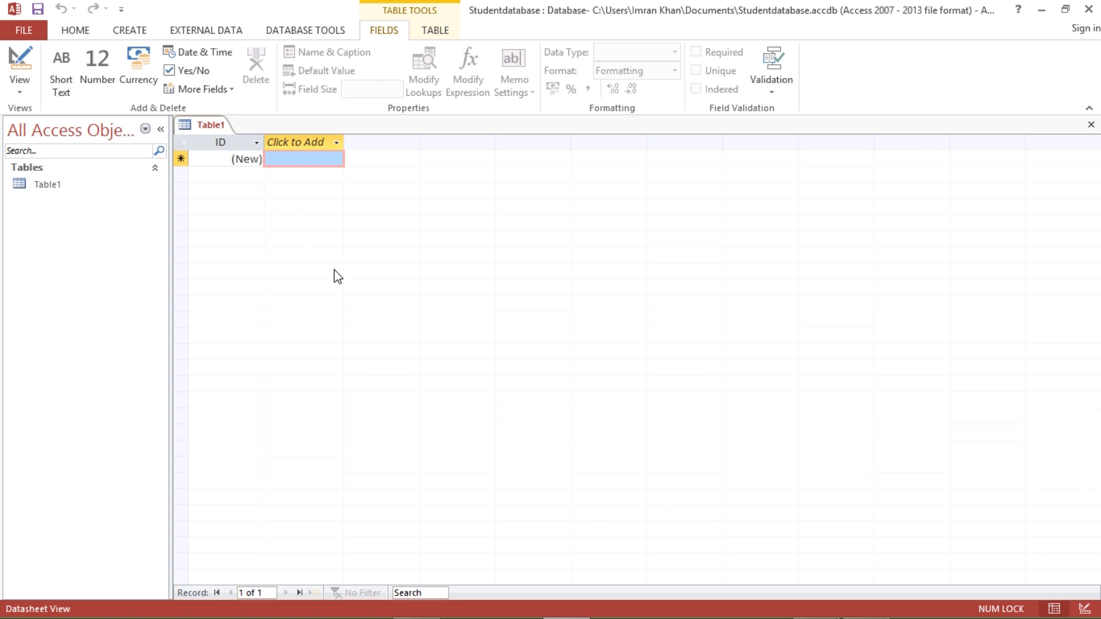
- Save Table1 under the name StudentDeatils
{"action": "right_click", "coordinate": [210, 129]}
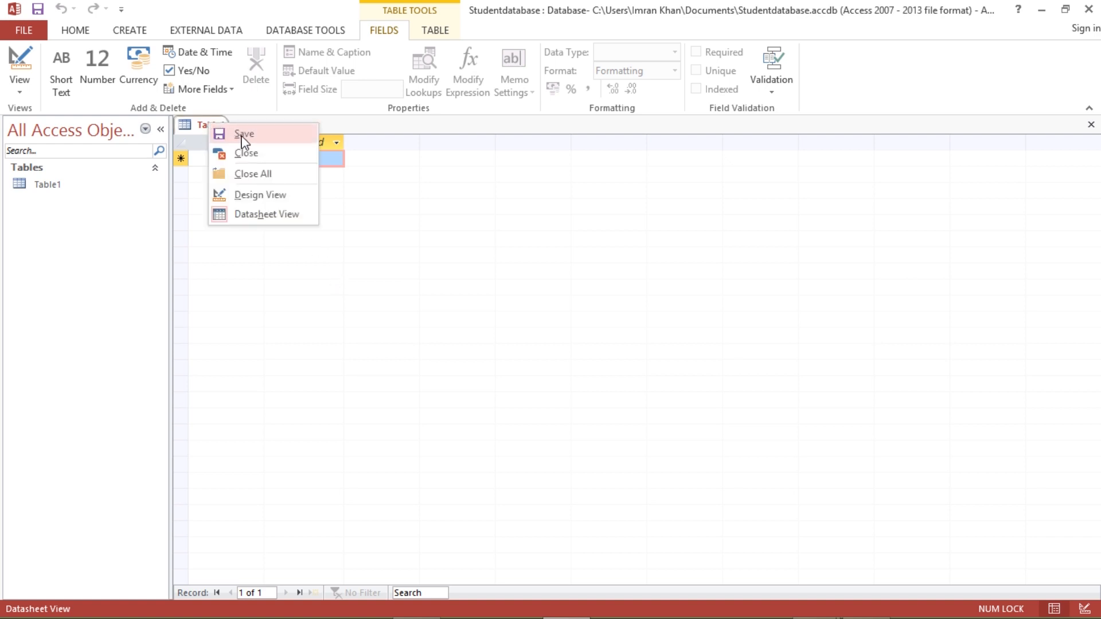
{"action": "left_click", "coordinate": [189, 124]}
{"action": "right_click", "coordinate": [193, 125]}
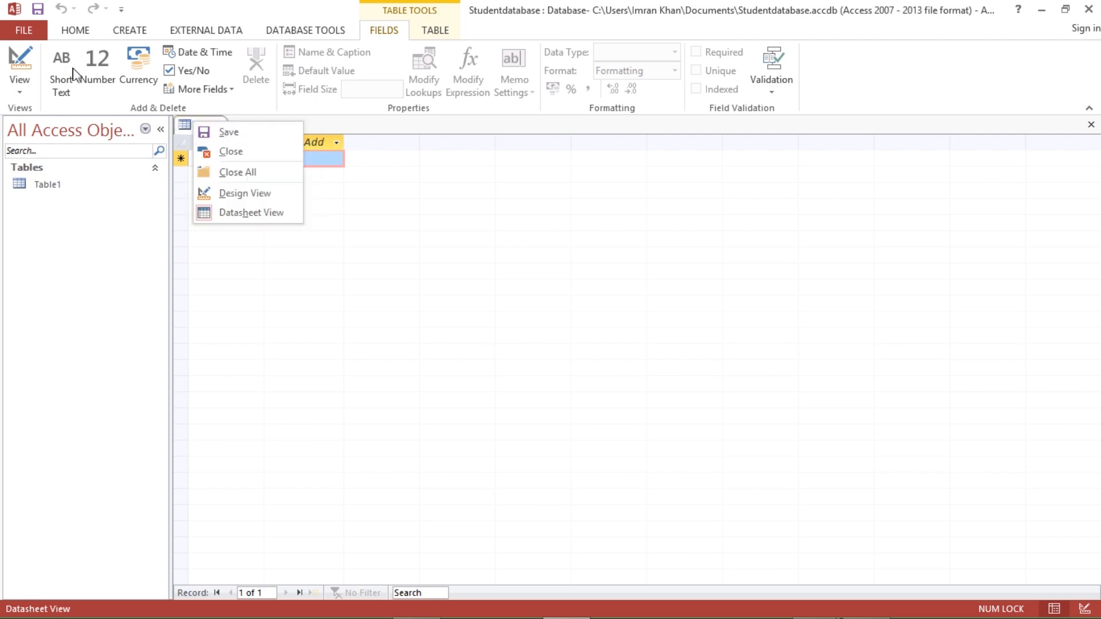
{"action": "left_click", "coordinate": [235, 135]}
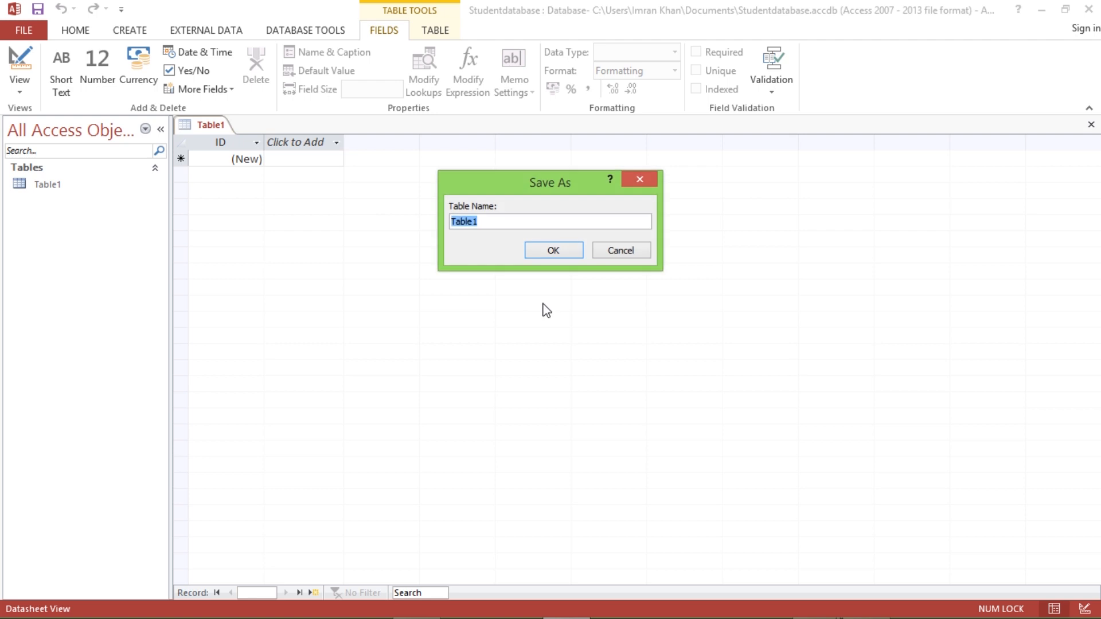
{"action": "type", "text": "StudentDeatils"}
{"action": "left_click", "coordinate": [565, 257]}
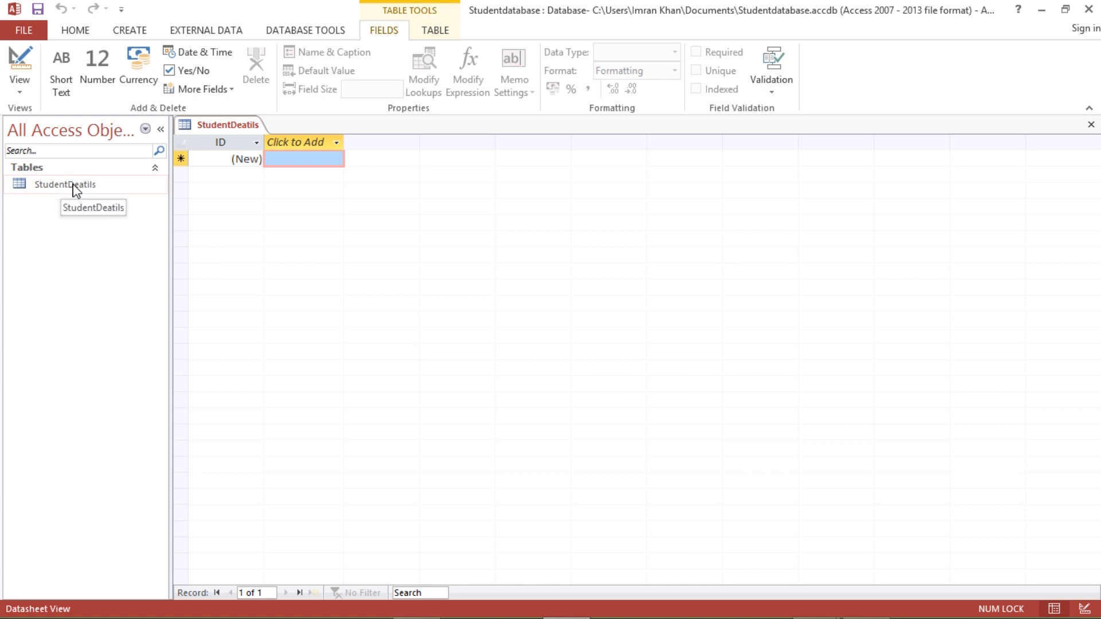
{"action": "left_click", "coordinate": [247, 160]}
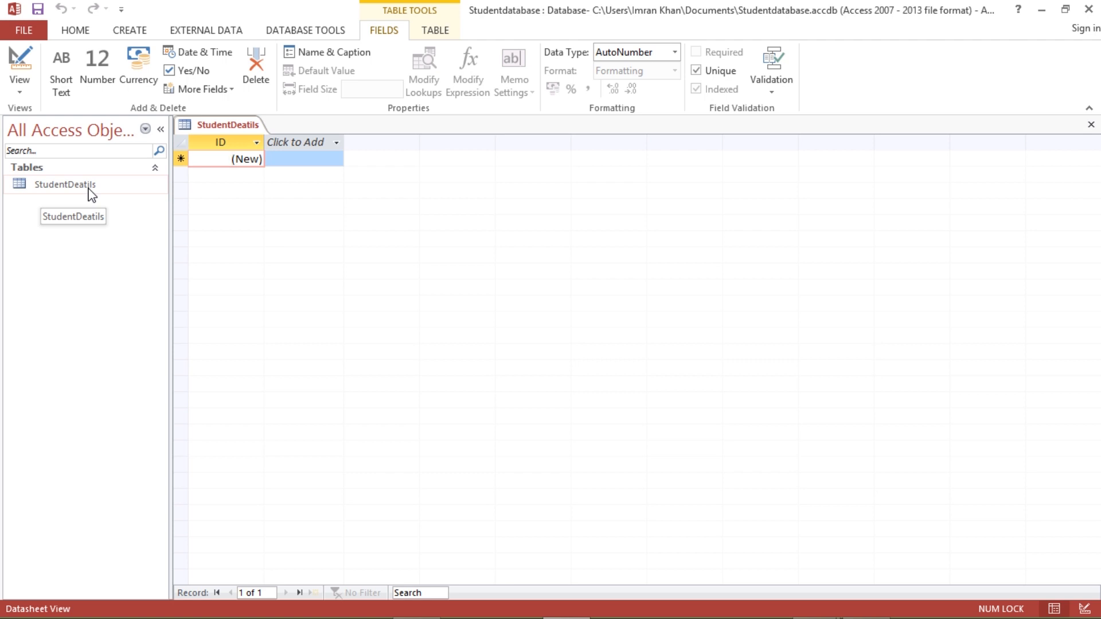
- Switch the StudentDeatils table to Design View
{"action": "left_click", "coordinate": [22, 89]}
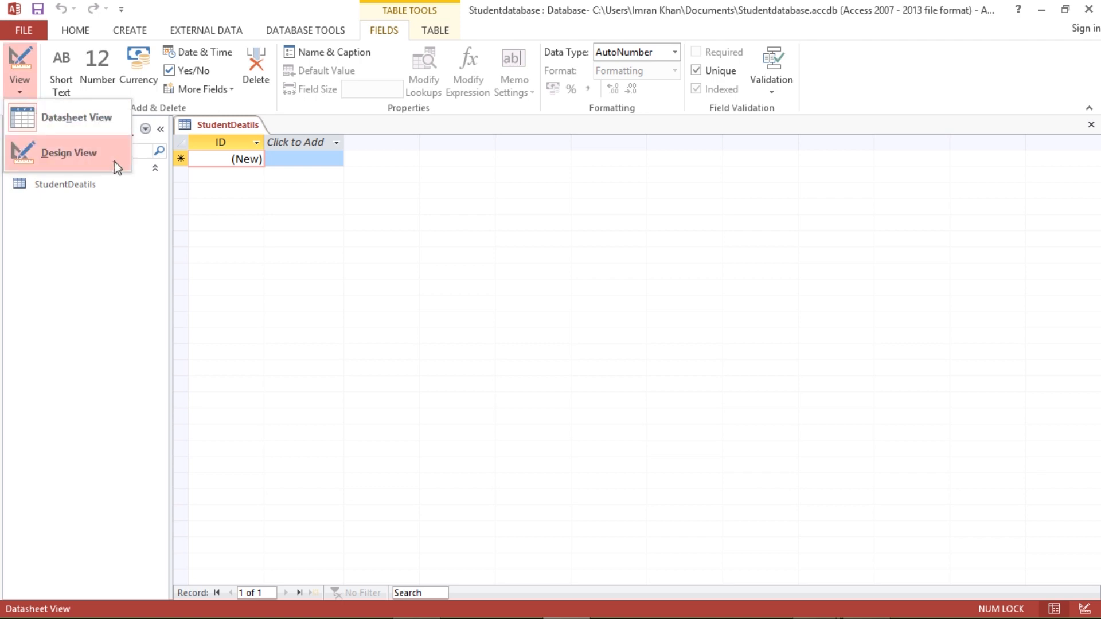
{"action": "left_click", "coordinate": [86, 156]}
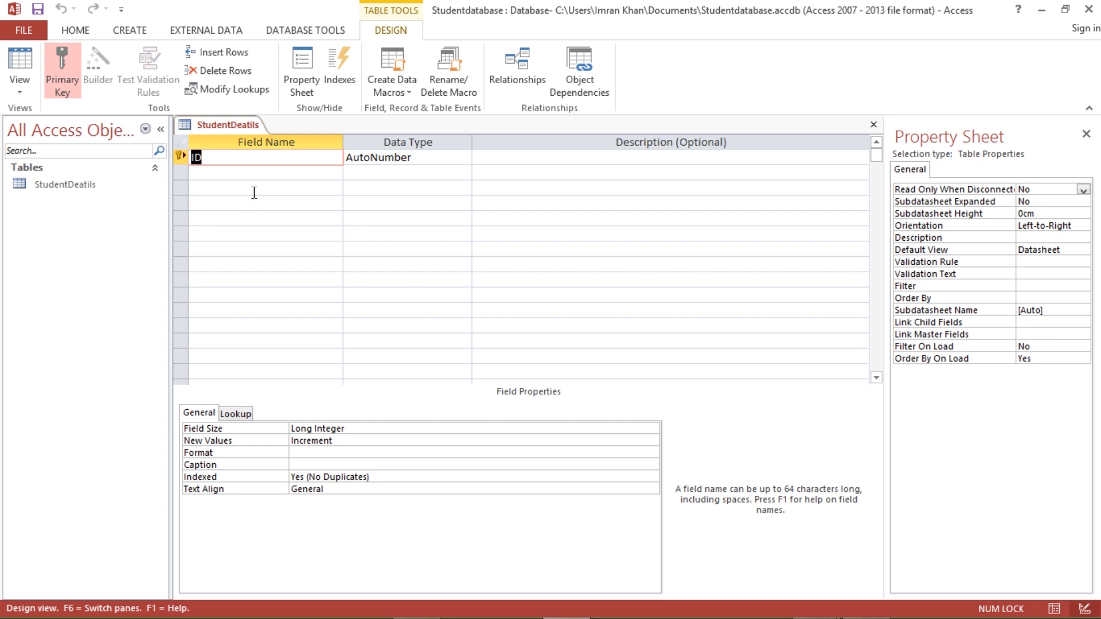
- Rename the ID field to USN and change its data type to Short Text
{"action": "type", "text": "USN"}
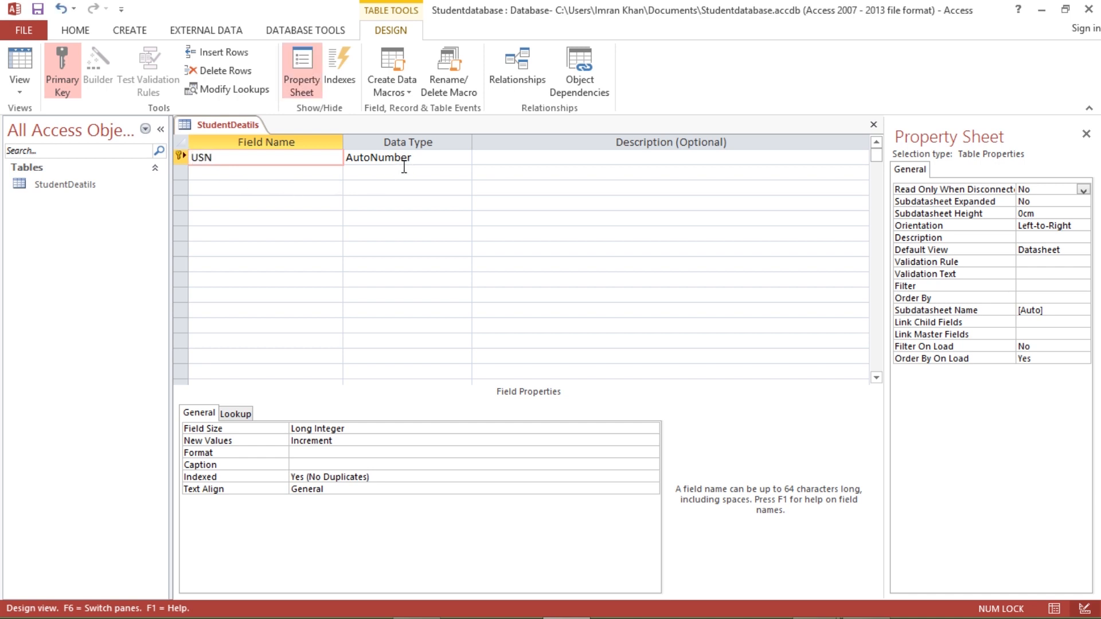
{"action": "left_click", "coordinate": [426, 160]}
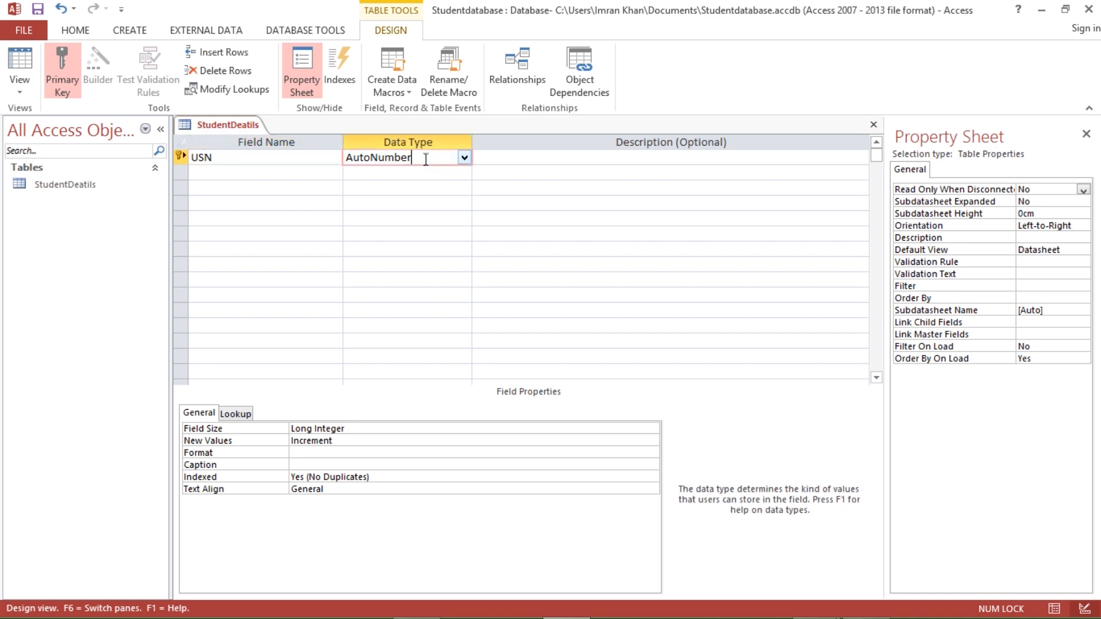
{"action": "left_click", "coordinate": [464, 158]}
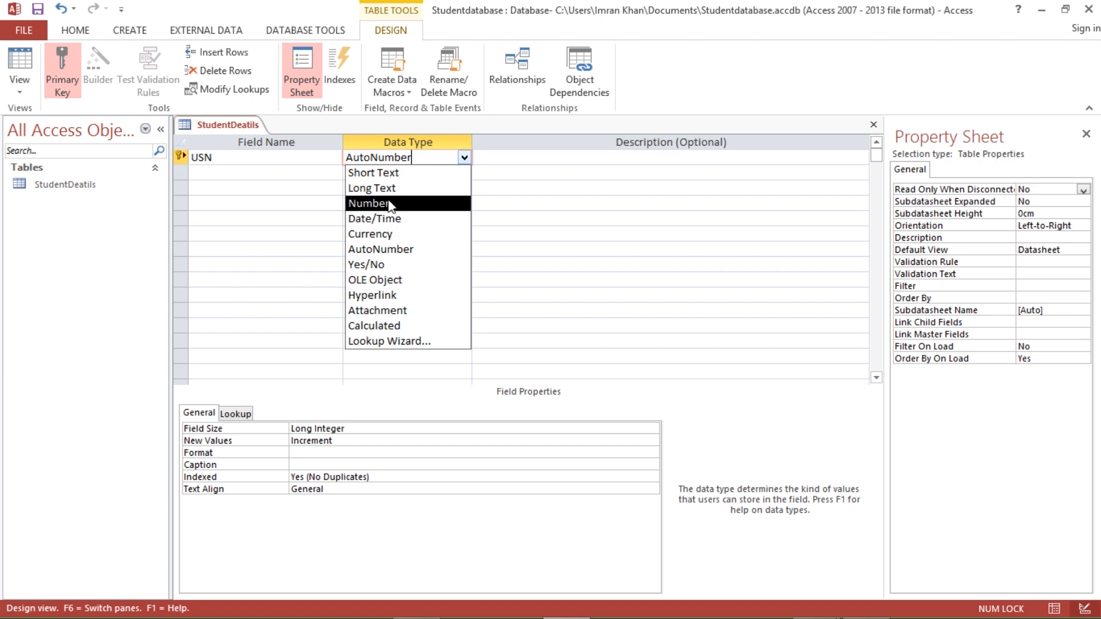
{"action": "left_click", "coordinate": [368, 173]}
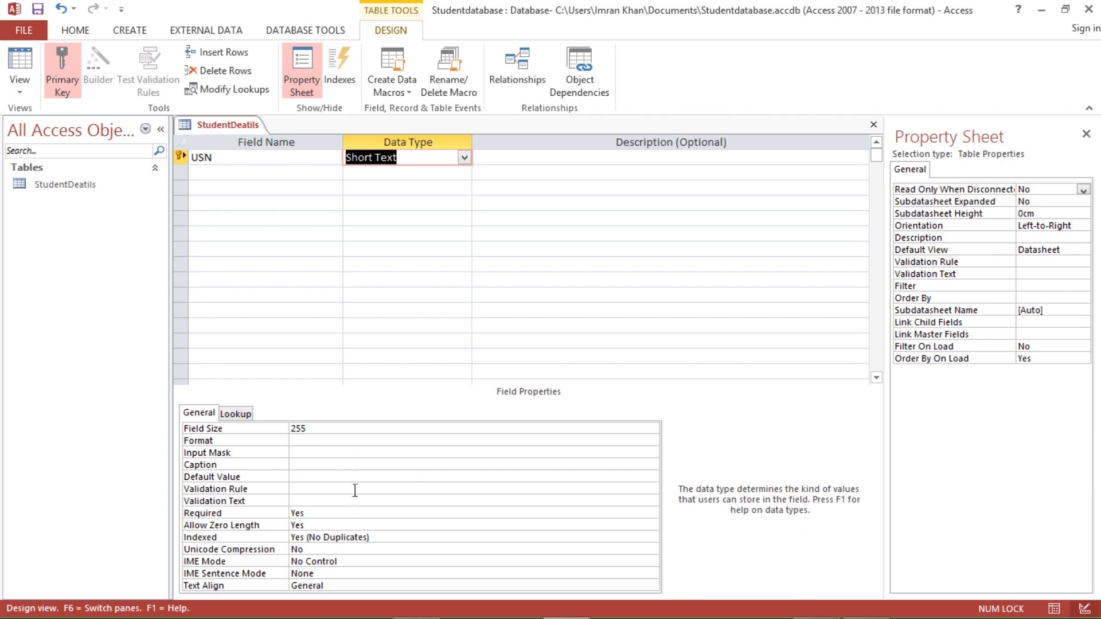
{"action": "left_click", "coordinate": [317, 429]}
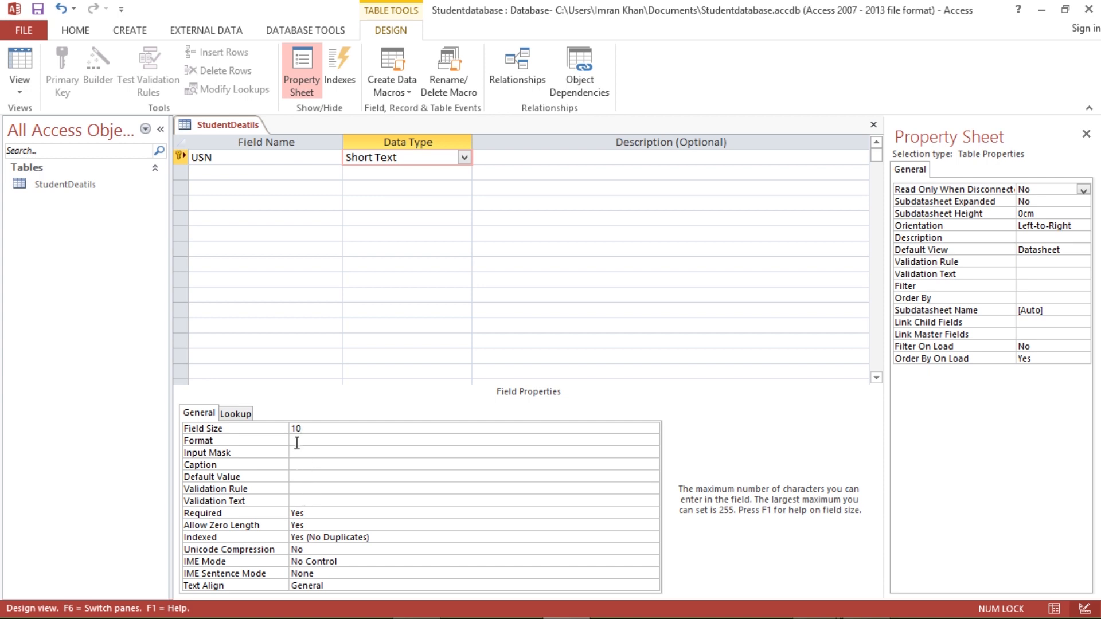
- Set USN's field size to 10 and reapply it as the primary key
{"action": "left_click", "coordinate": [312, 512]}
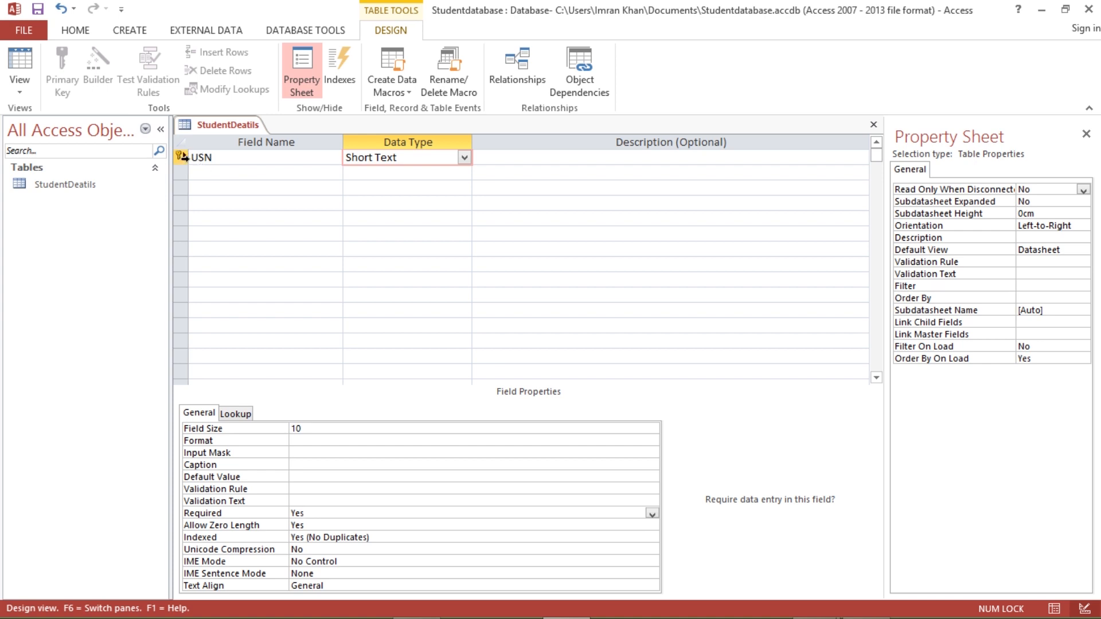
{"action": "left_click", "coordinate": [204, 158]}
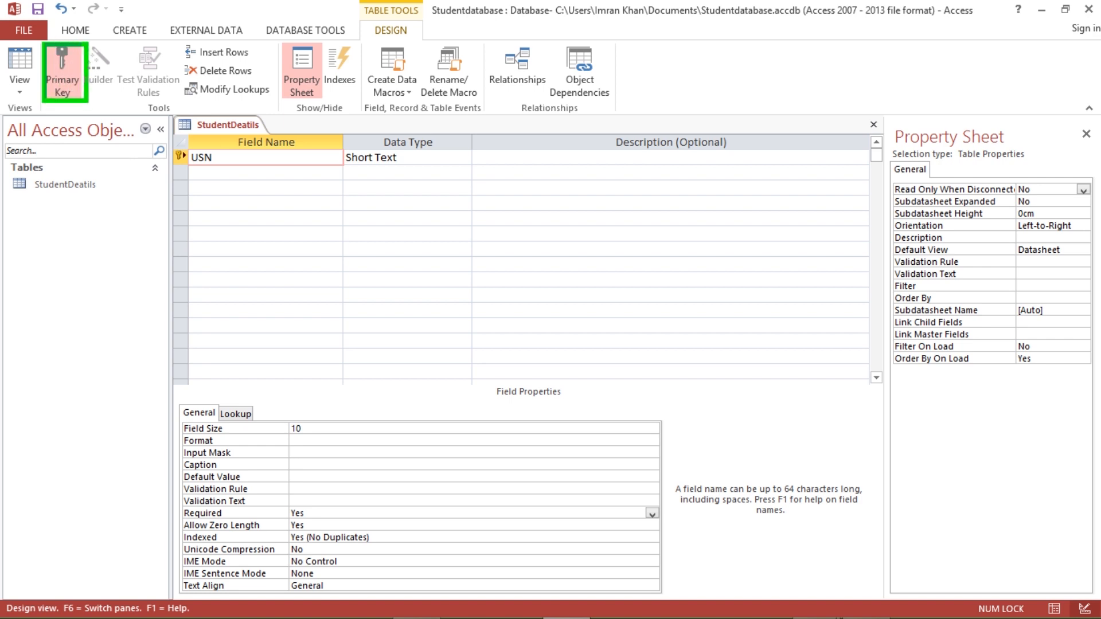
{"action": "left_click", "coordinate": [63, 78]}
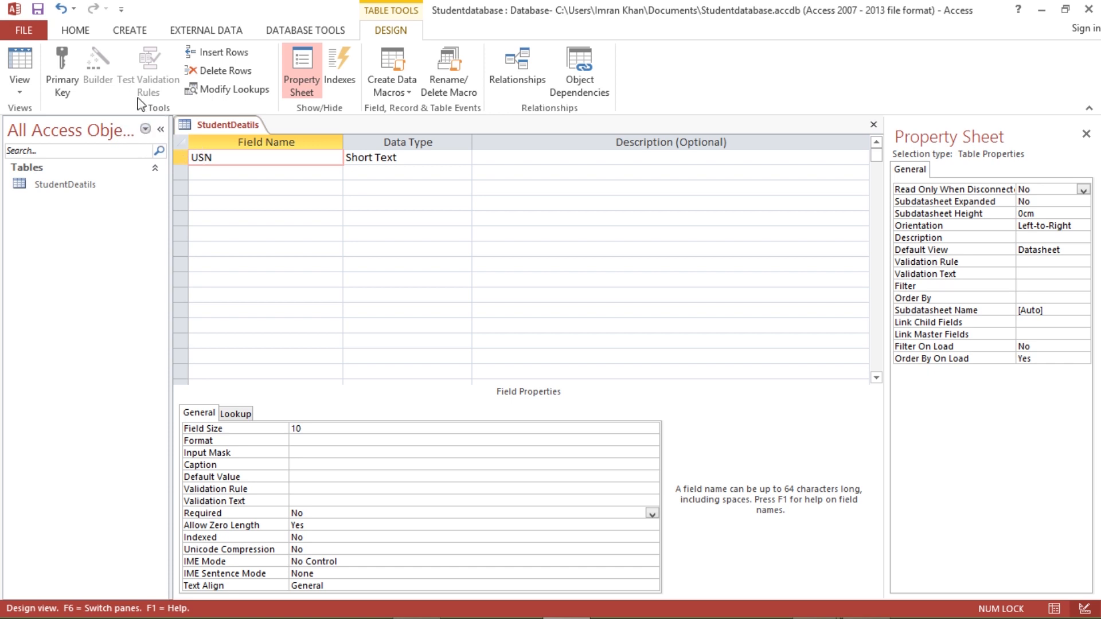
{"action": "left_click", "coordinate": [67, 80]}
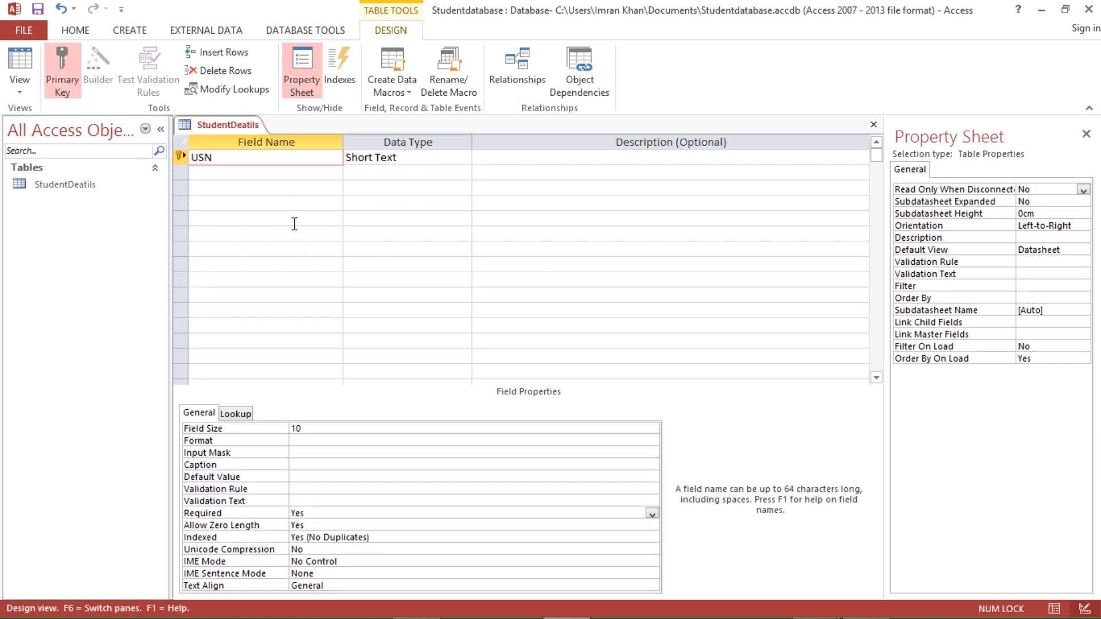
{"action": "left_click", "coordinate": [208, 174]}
- Add a Short Text Name field, then a Branch field below it
{"action": "type", "text": "Name"}
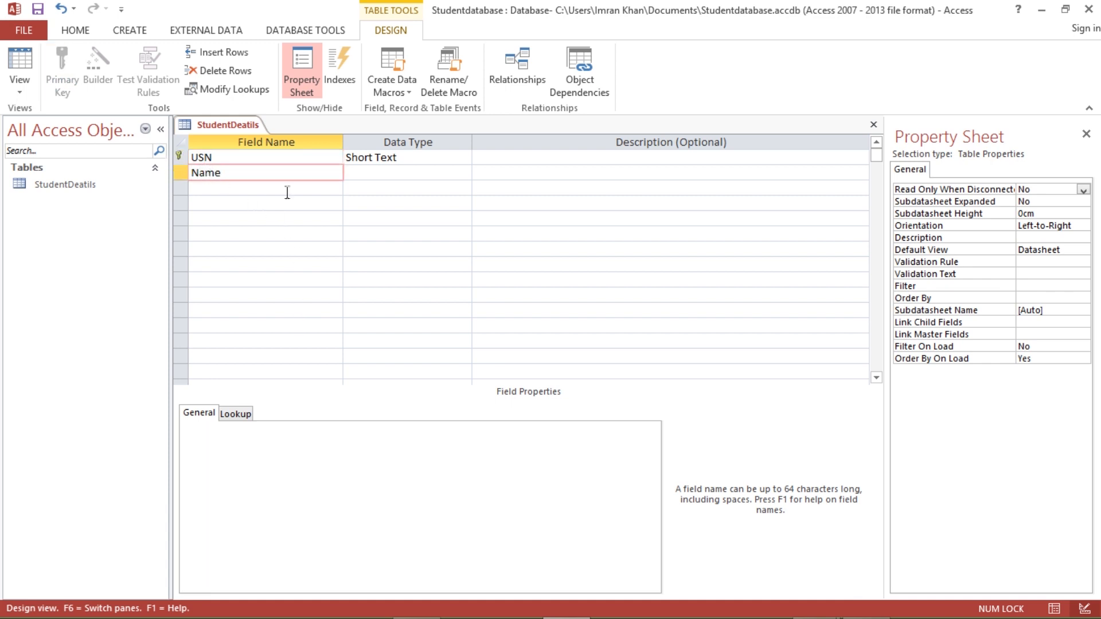
{"action": "key", "text": "Tab"}
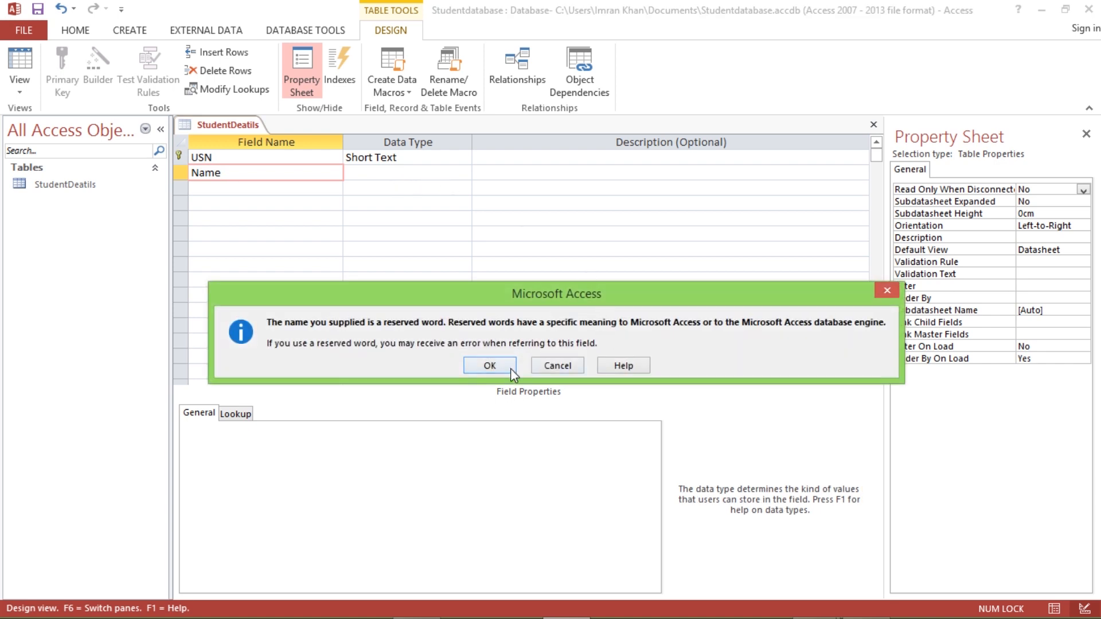
{"action": "left_click", "coordinate": [492, 368]}
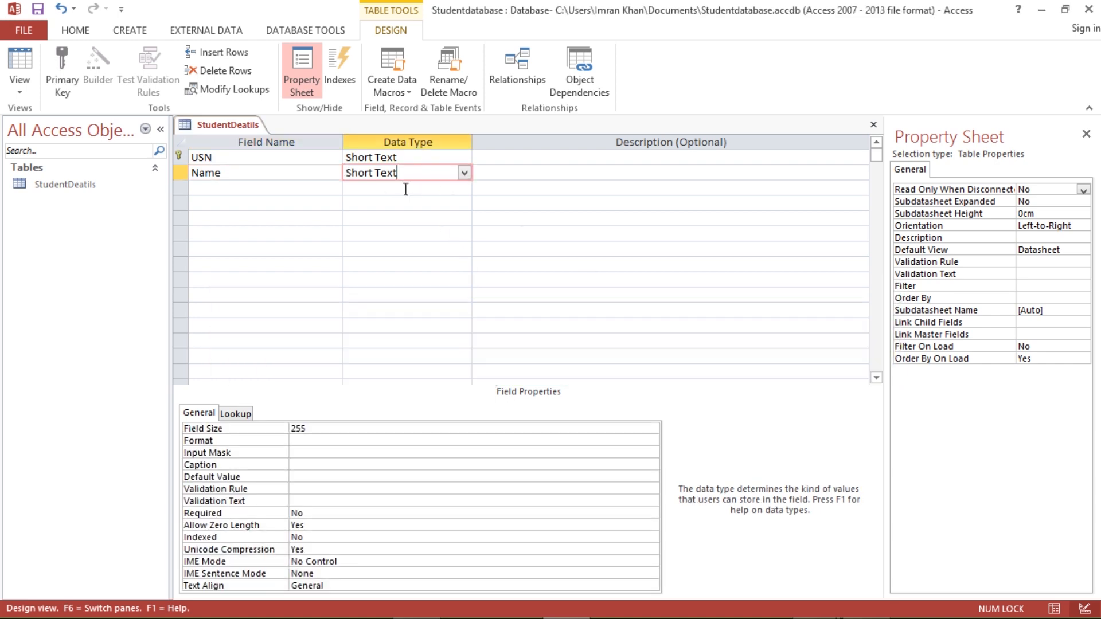
{"action": "left_click", "coordinate": [259, 192]}
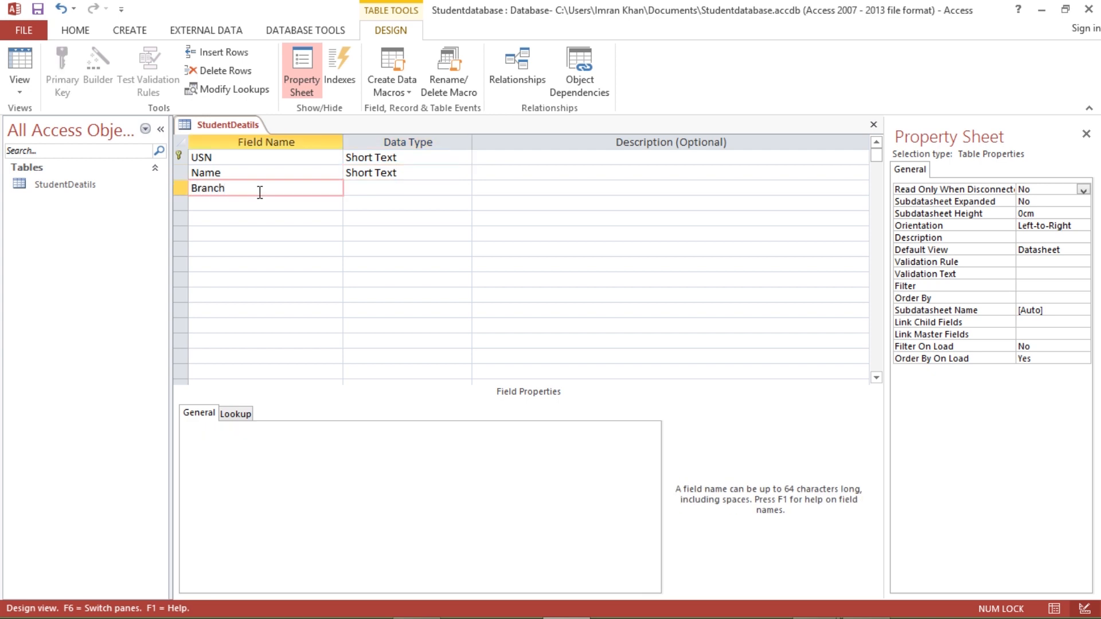
{"action": "left_click", "coordinate": [407, 191]}
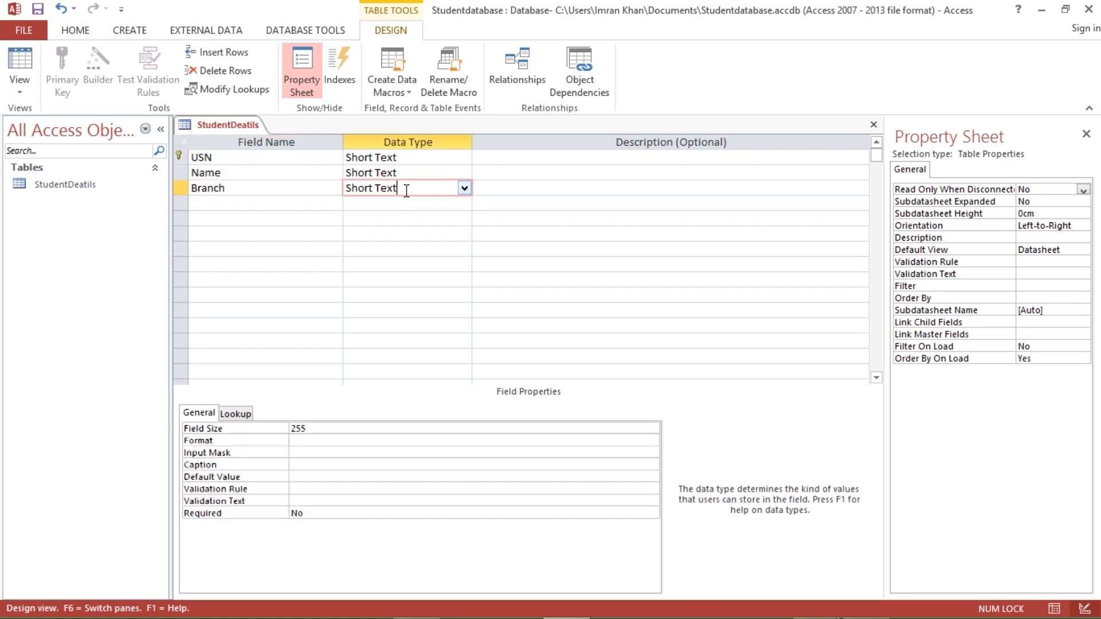
{"action": "left_click", "coordinate": [465, 190]}
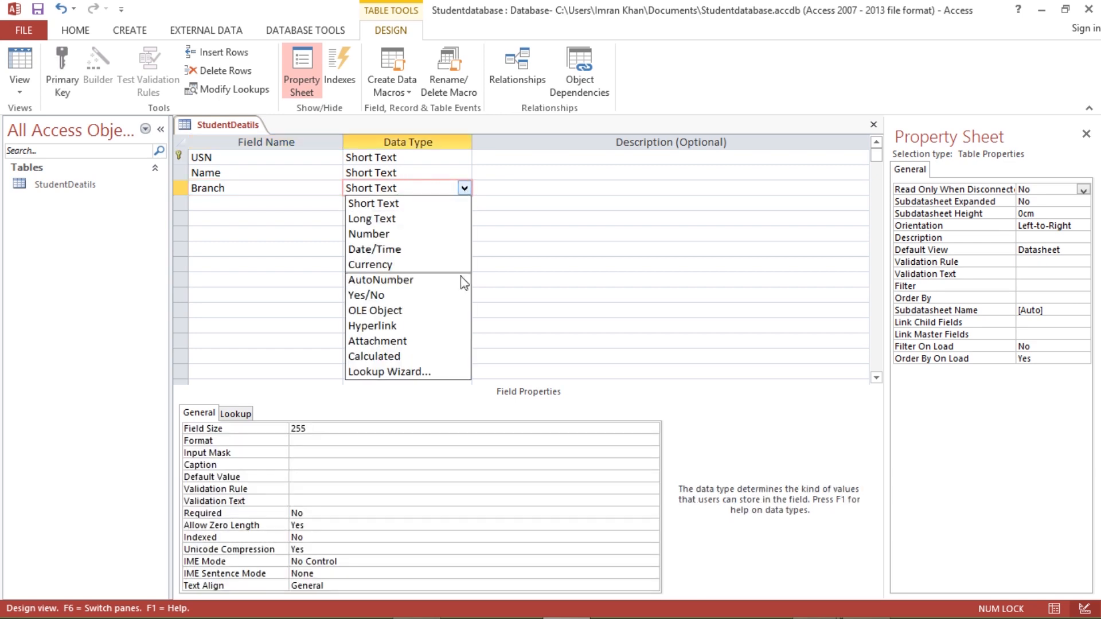
- Start a Lookup Wizard for Branch using values you type in yourself
{"action": "left_click", "coordinate": [390, 373]}
{"action": "left_click", "coordinate": [485, 231]}
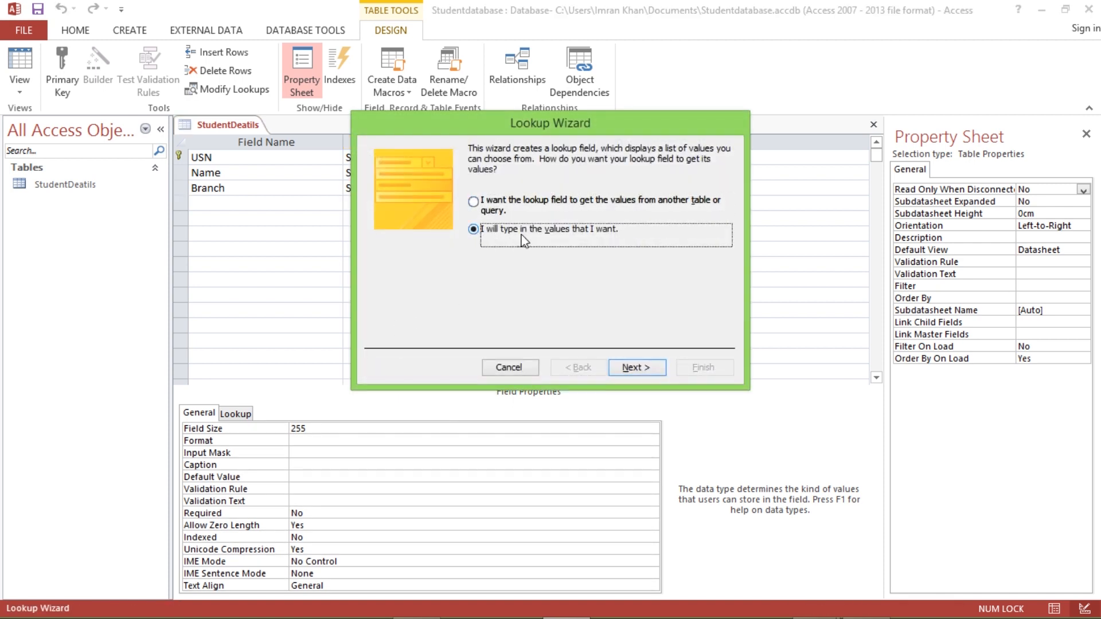
{"action": "left_click", "coordinate": [631, 368]}
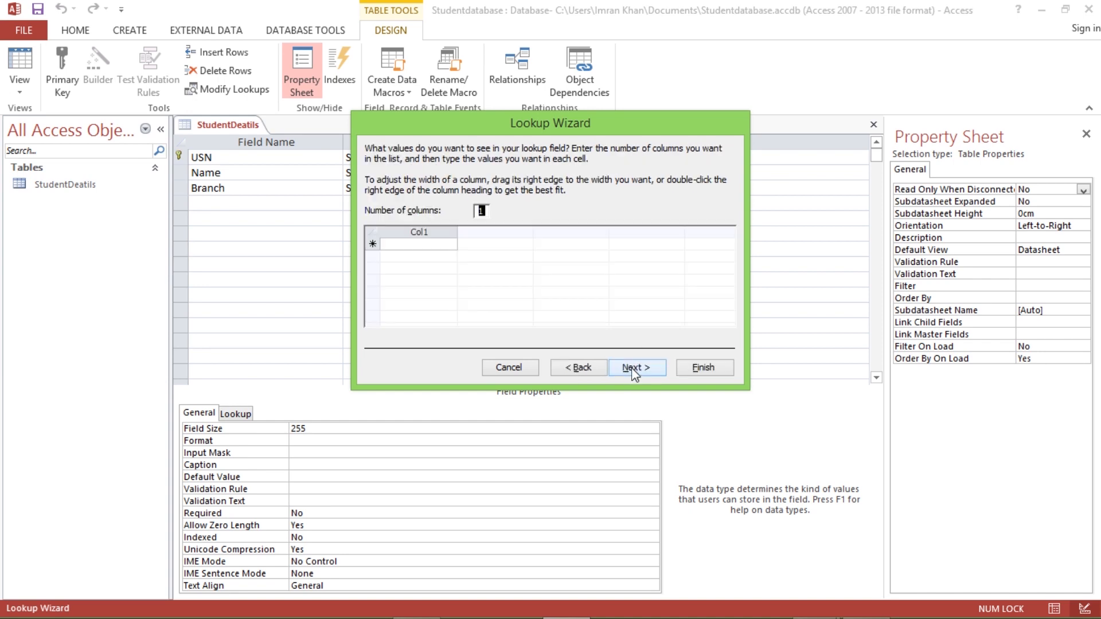
- Enter the lookup values CSE, ISE, AIML, CIVIL, ME and EC
{"action": "left_click", "coordinate": [432, 250]}
{"action": "left_click", "coordinate": [419, 245]}
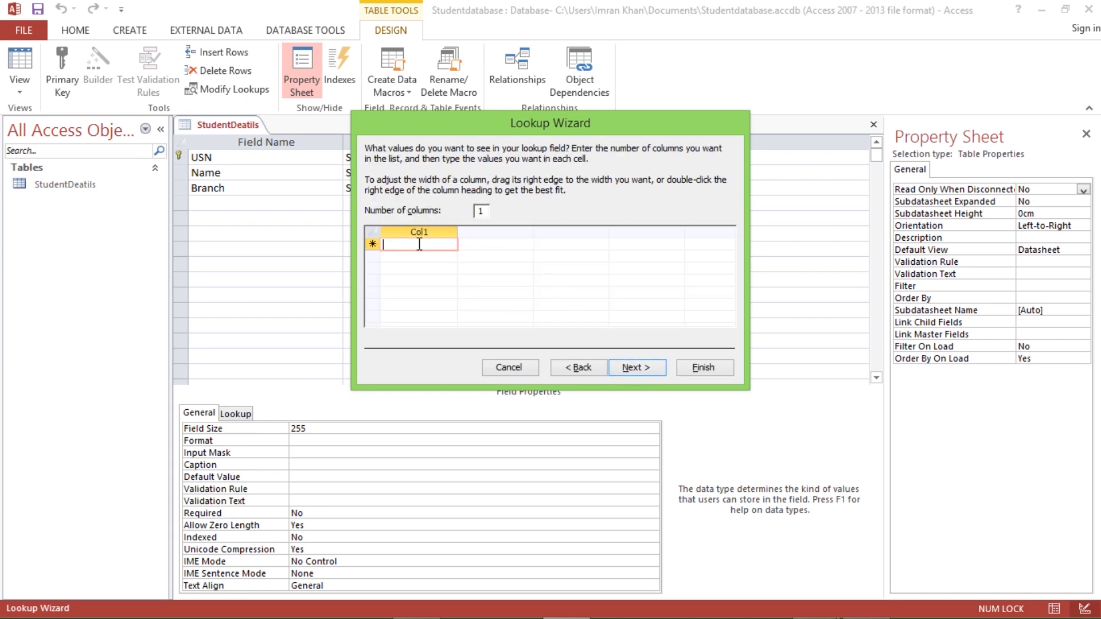
{"action": "type", "text": "CSE"}
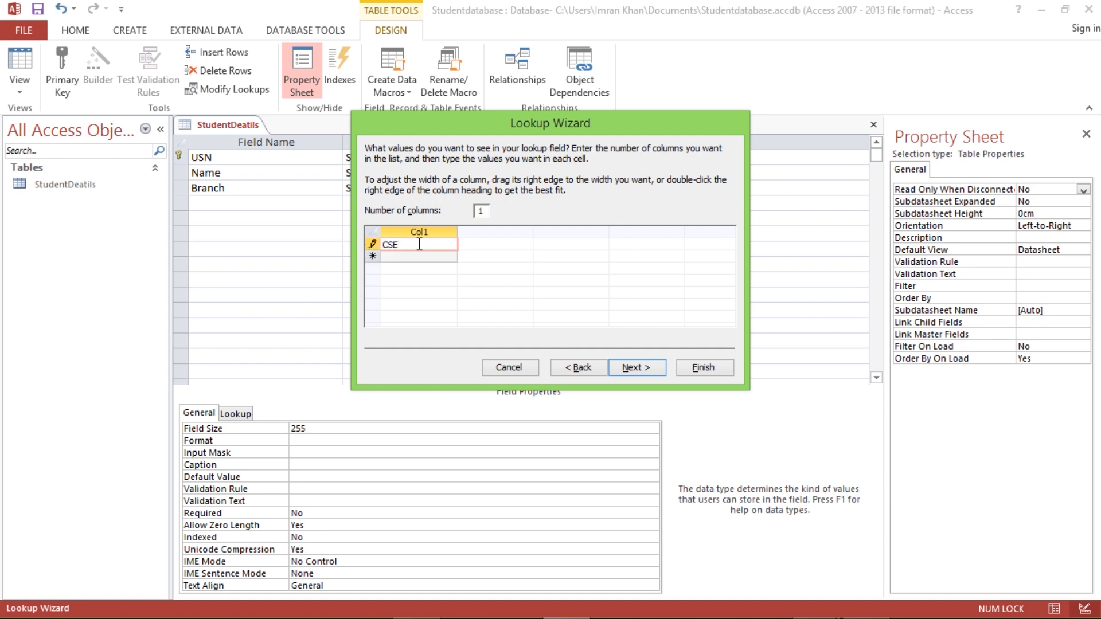
{"action": "left_click", "coordinate": [412, 260]}
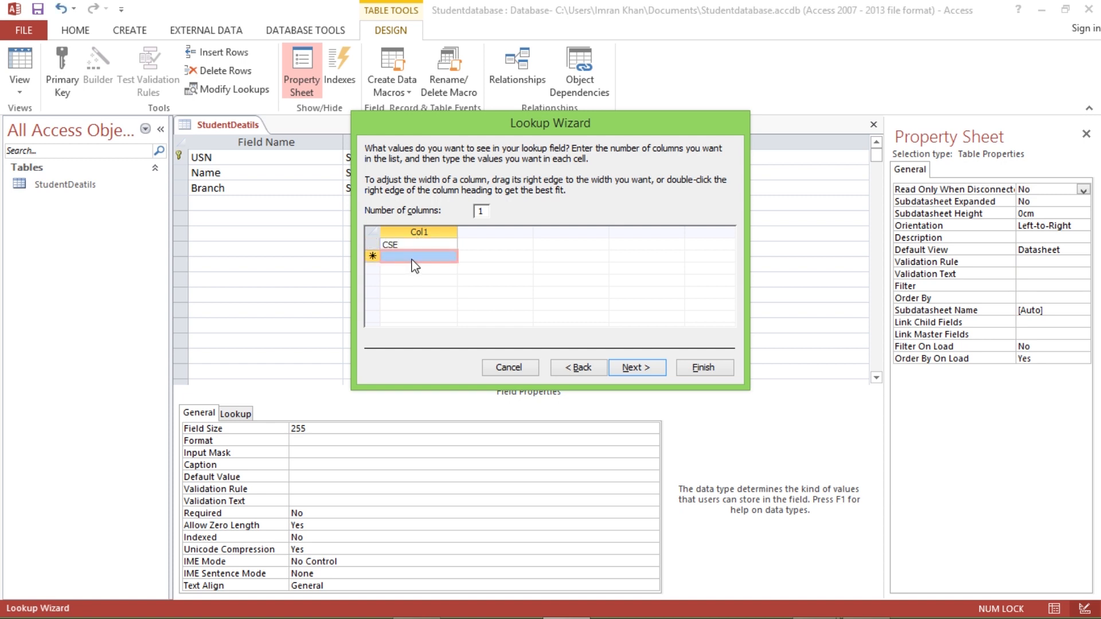
{"action": "left_click", "coordinate": [402, 256]}
{"action": "type", "text": "ISE"}
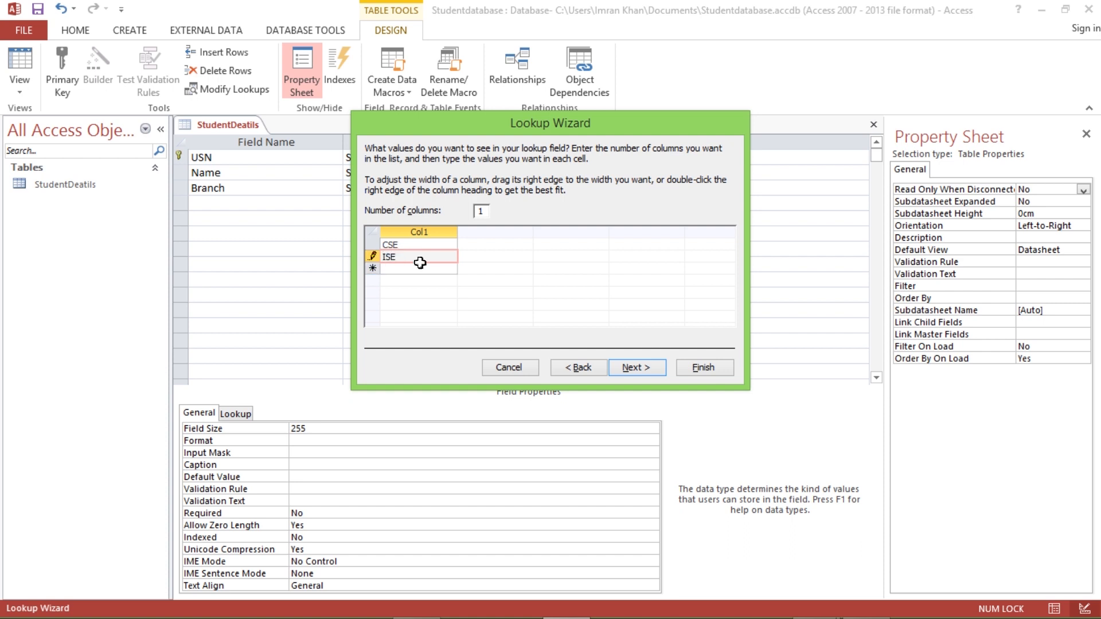
{"action": "left_click", "coordinate": [409, 268]}
{"action": "type", "text": "A"}
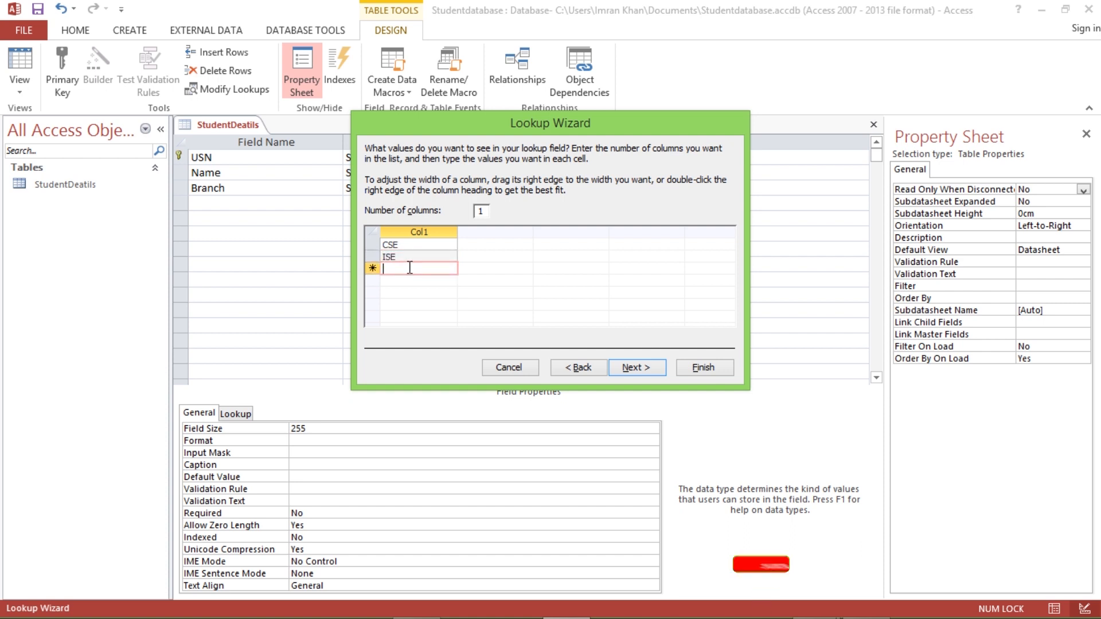
{"action": "type", "text": "IML"}
{"action": "left_click", "coordinate": [402, 281]}
{"action": "type", "text": "CIVIL"}
{"action": "left_click", "coordinate": [396, 294]}
{"action": "type", "text": "ME"}
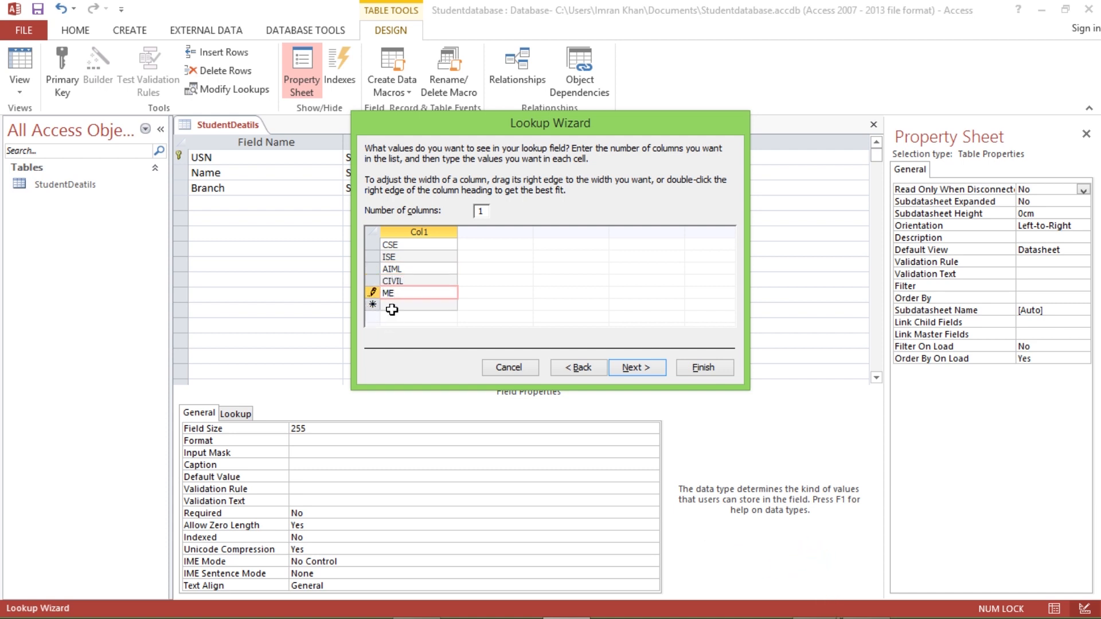
{"action": "left_click", "coordinate": [393, 306]}
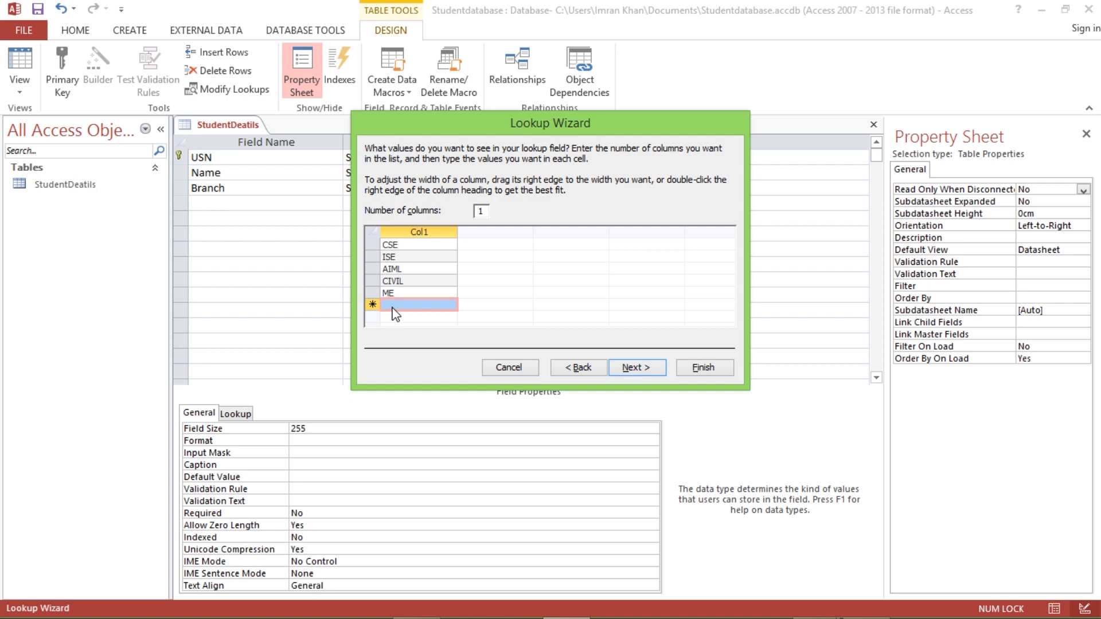
{"action": "type", "text": "EC"}
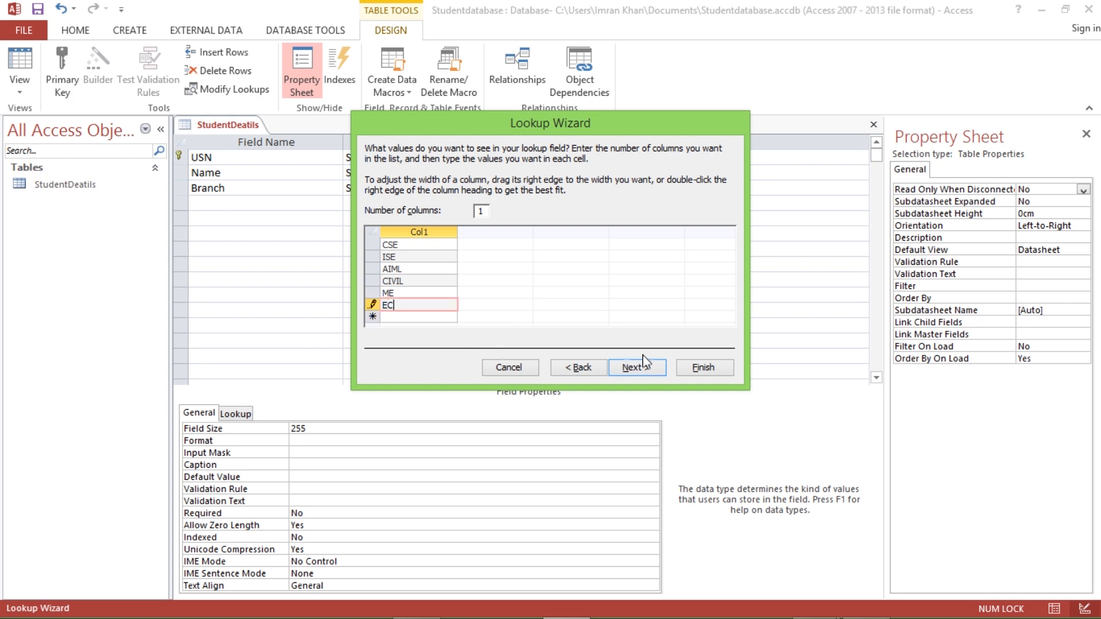
- Limit Branch entries to the listed values and finish the wizard
{"action": "left_click", "coordinate": [643, 367]}
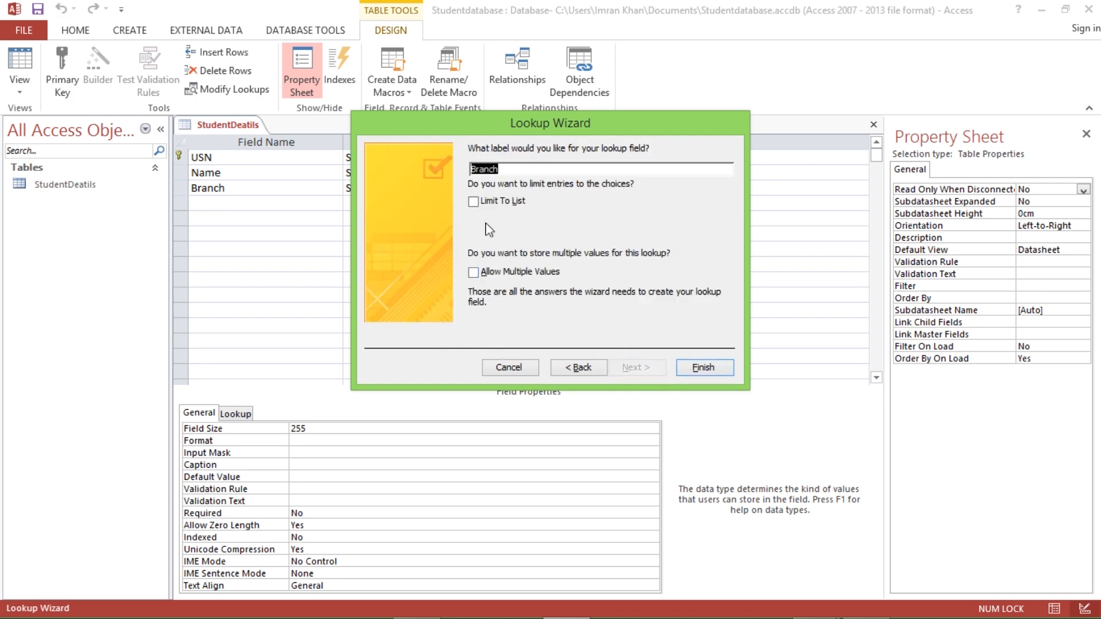
{"action": "left_click", "coordinate": [497, 205]}
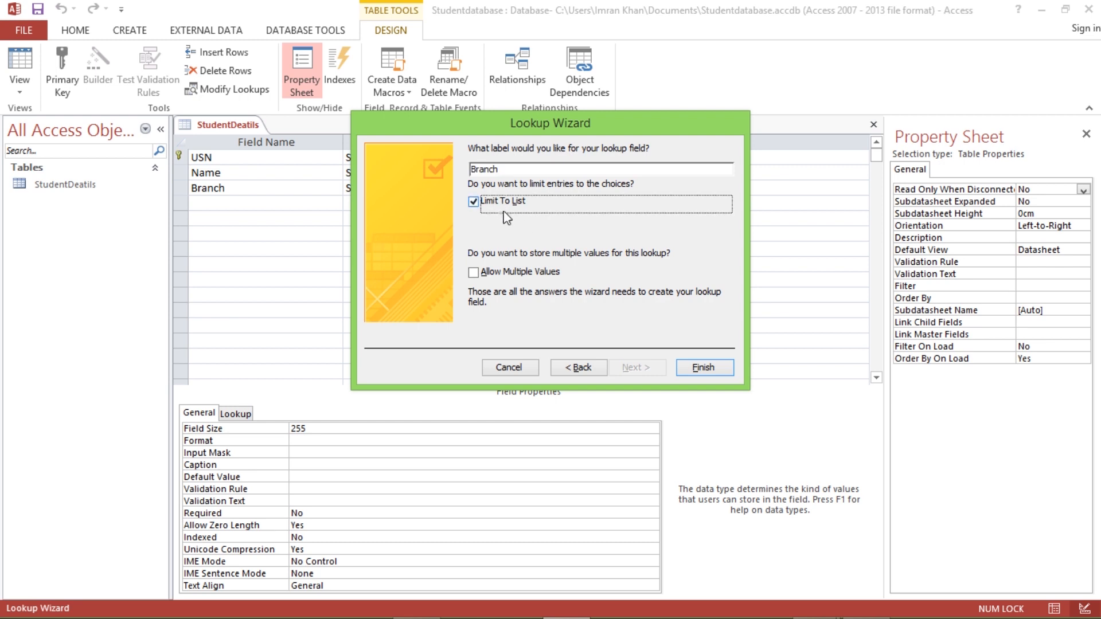
{"action": "left_click", "coordinate": [702, 367]}
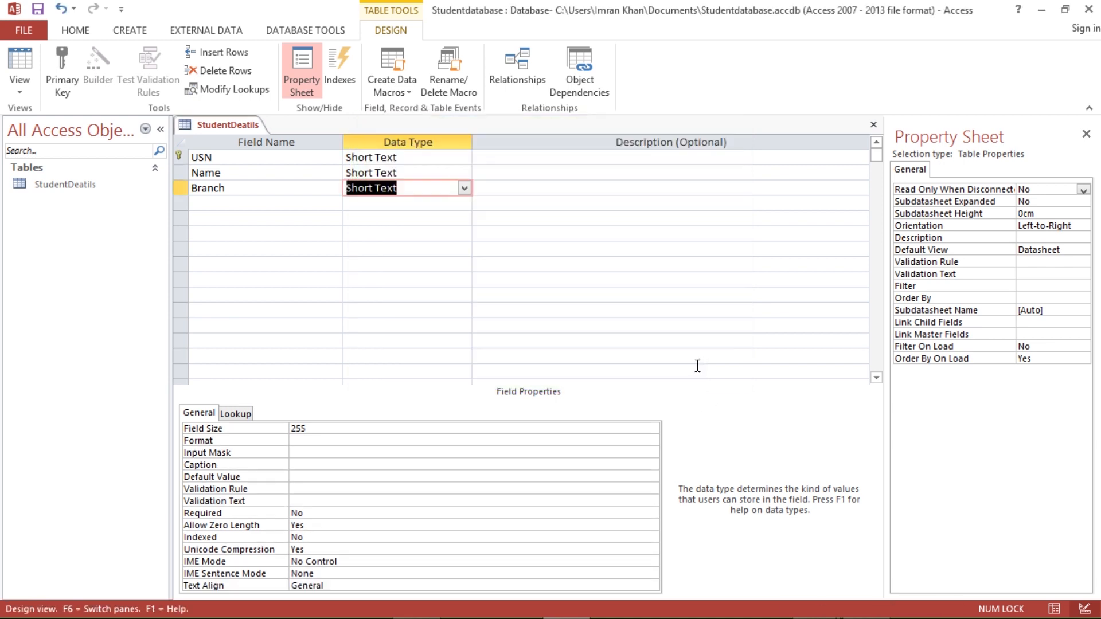
- Add a fourth field named Photo with the Attachment data type
{"action": "left_click", "coordinate": [211, 204]}
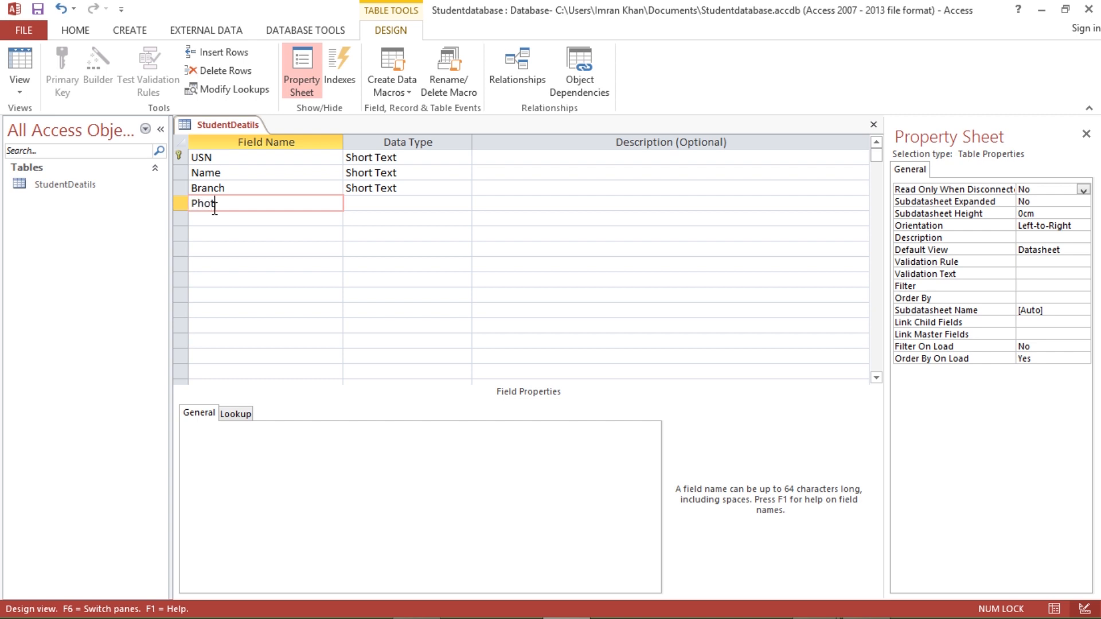
{"action": "left_click", "coordinate": [390, 205]}
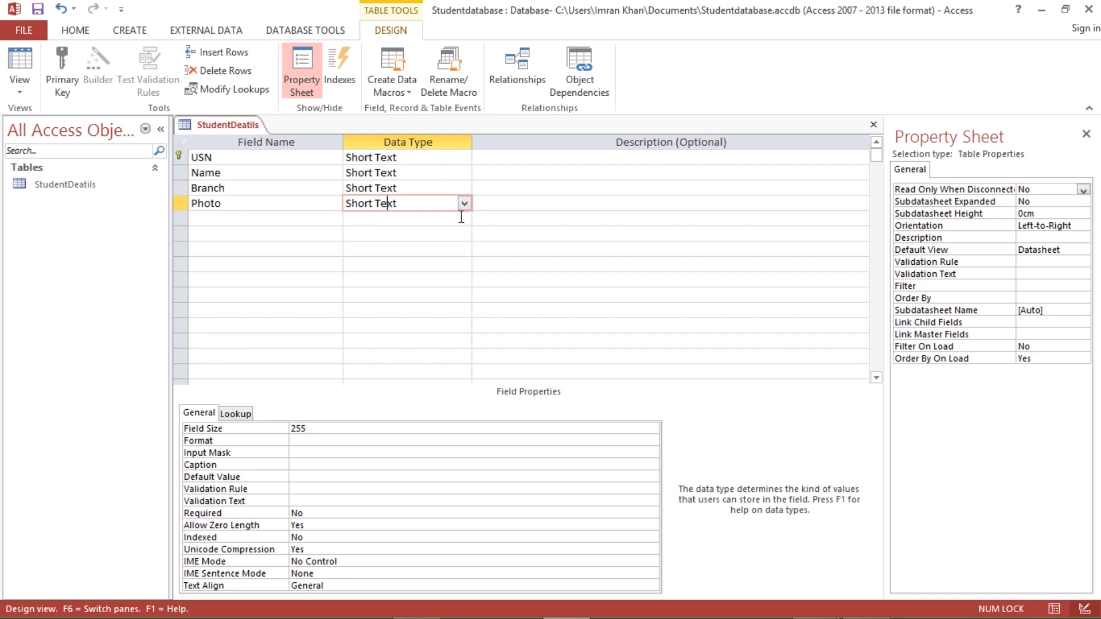
{"action": "left_click", "coordinate": [464, 219]}
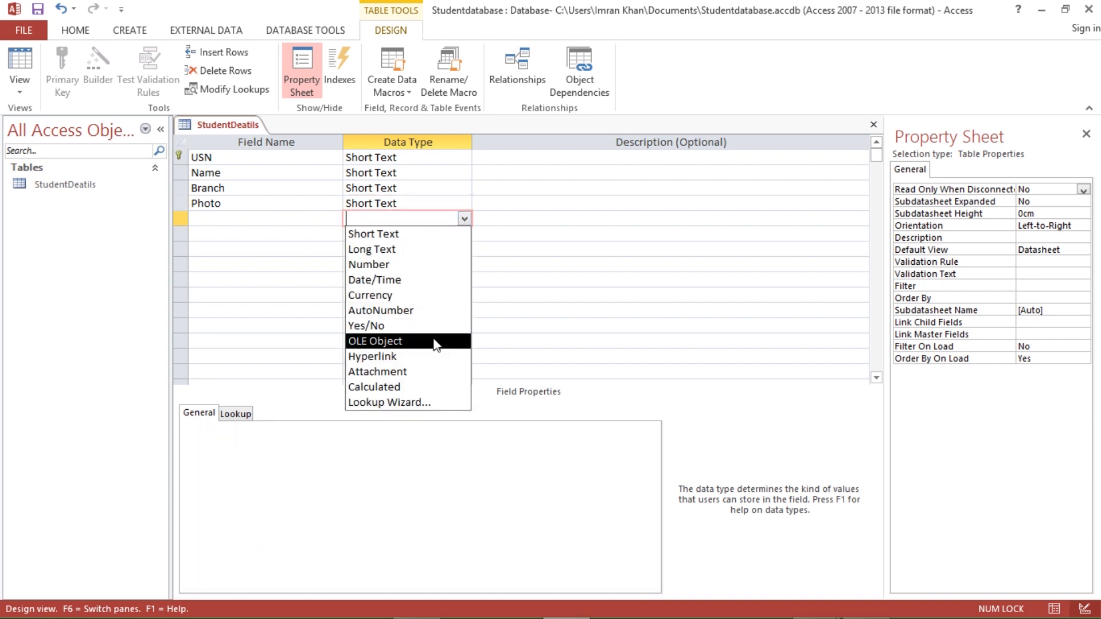
{"action": "left_click", "coordinate": [384, 372]}
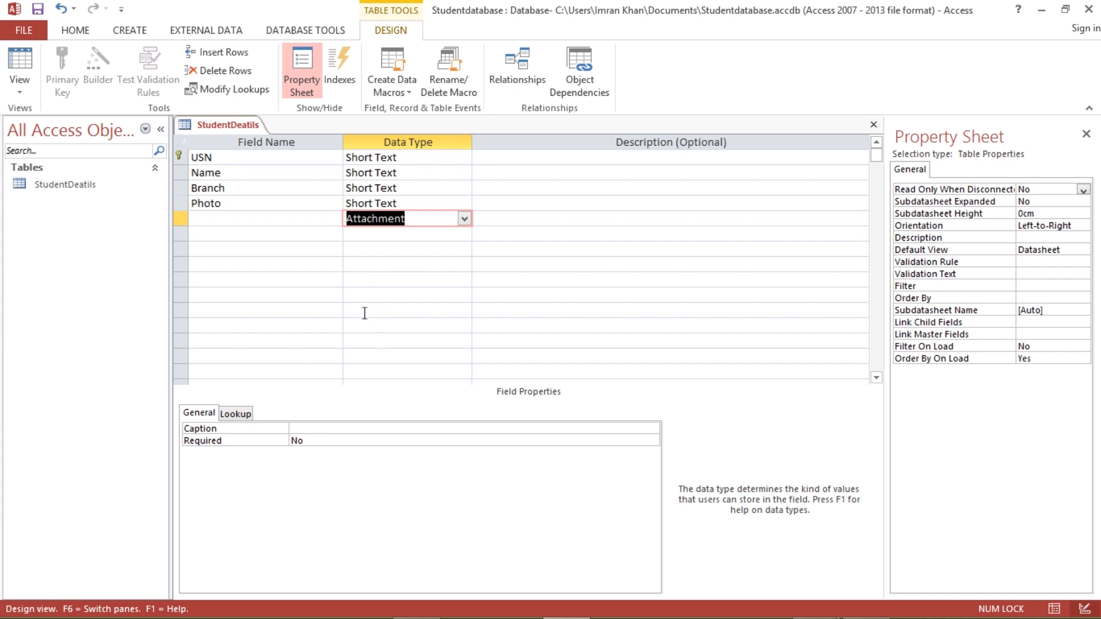
{"action": "left_click", "coordinate": [311, 293]}
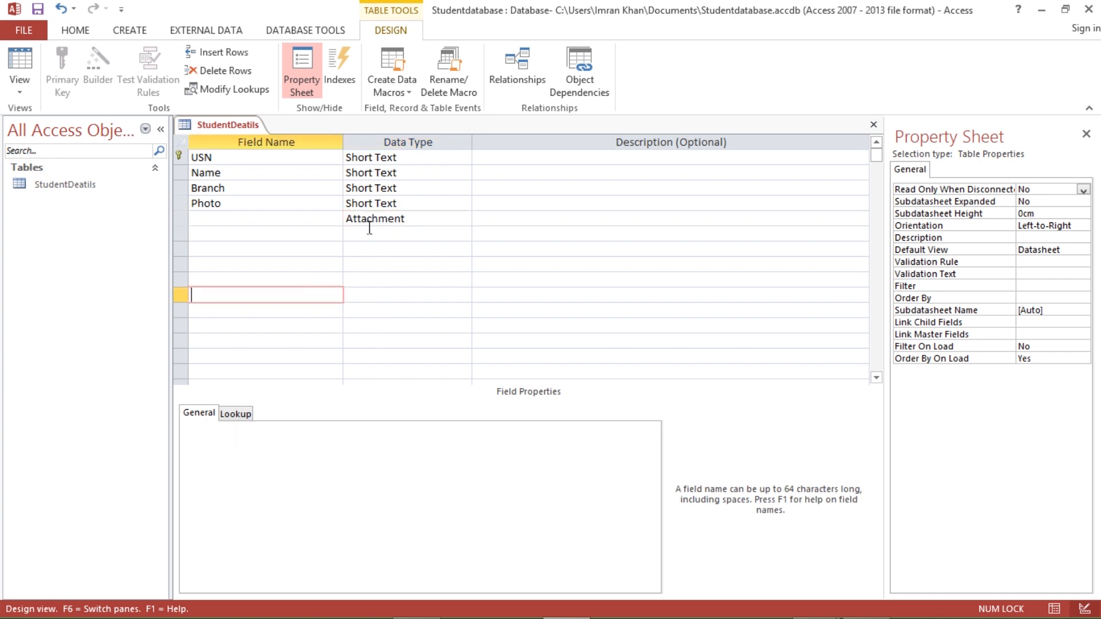
{"action": "left_click", "coordinate": [383, 205]}
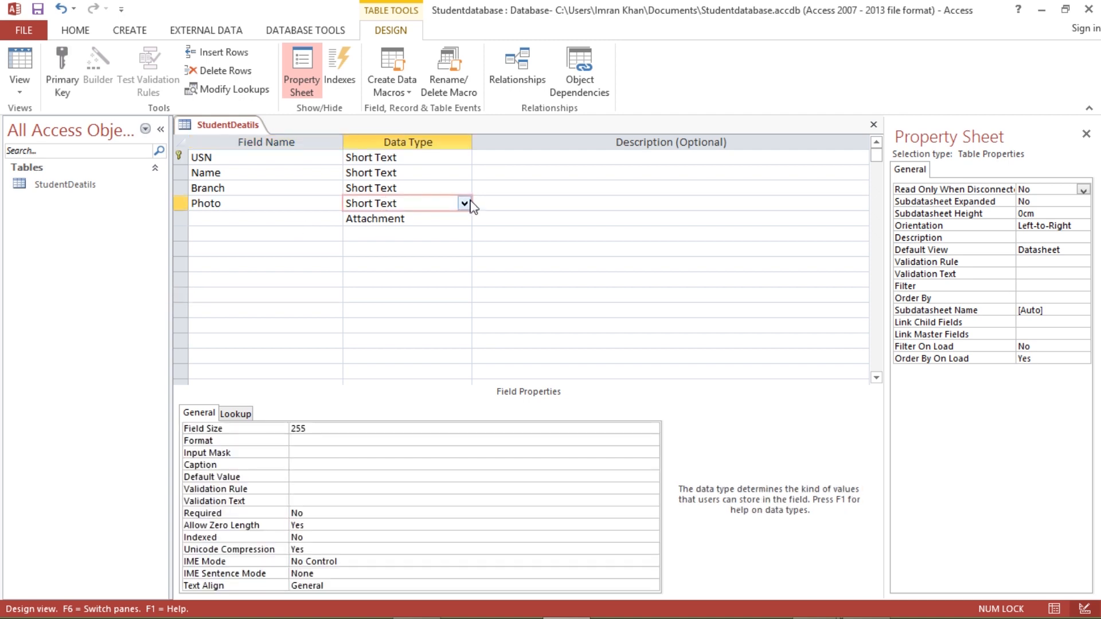
{"action": "left_click", "coordinate": [464, 204]}
{"action": "left_click", "coordinate": [411, 358]}
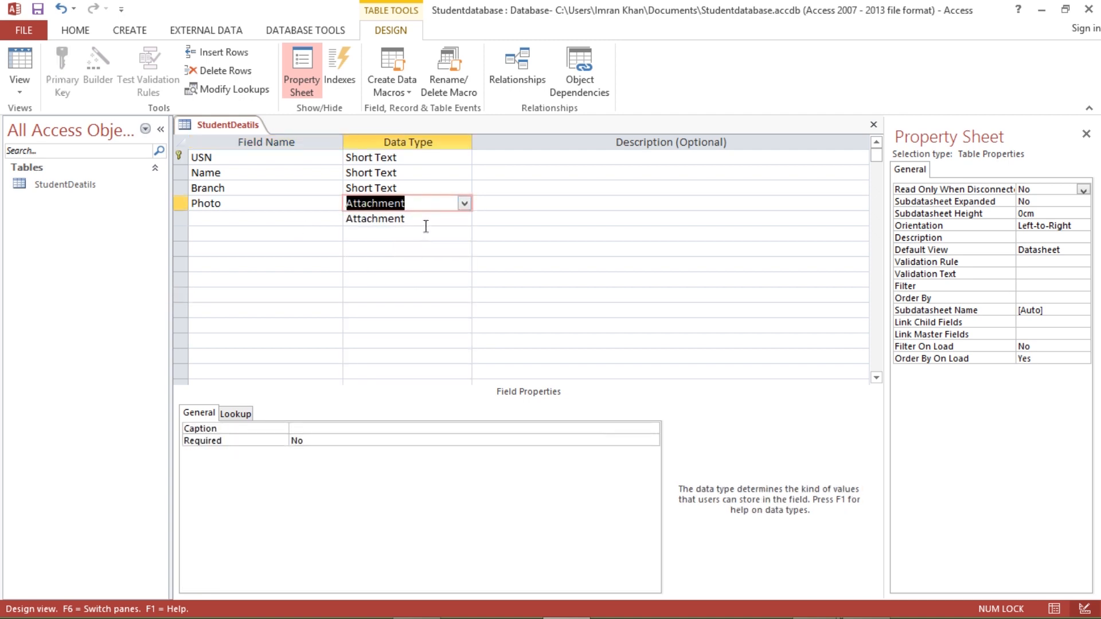
- Delete the stray extra row below Photo so no blank field rows remain
{"action": "left_click", "coordinate": [384, 219]}
{"action": "left_click", "coordinate": [182, 219]}
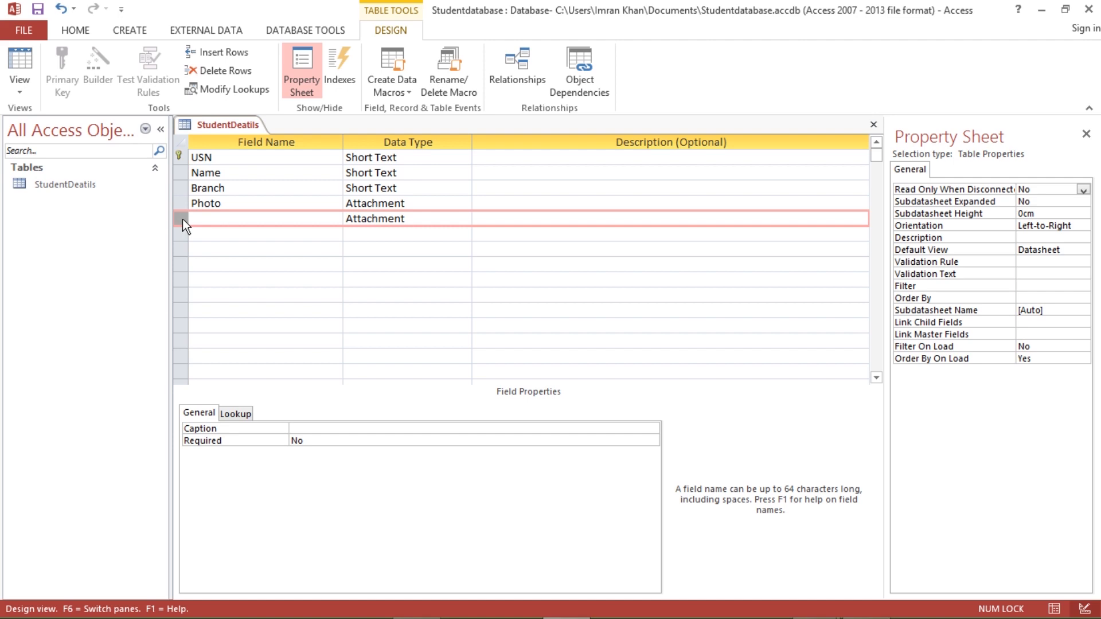
{"action": "right_click", "coordinate": [182, 219]}
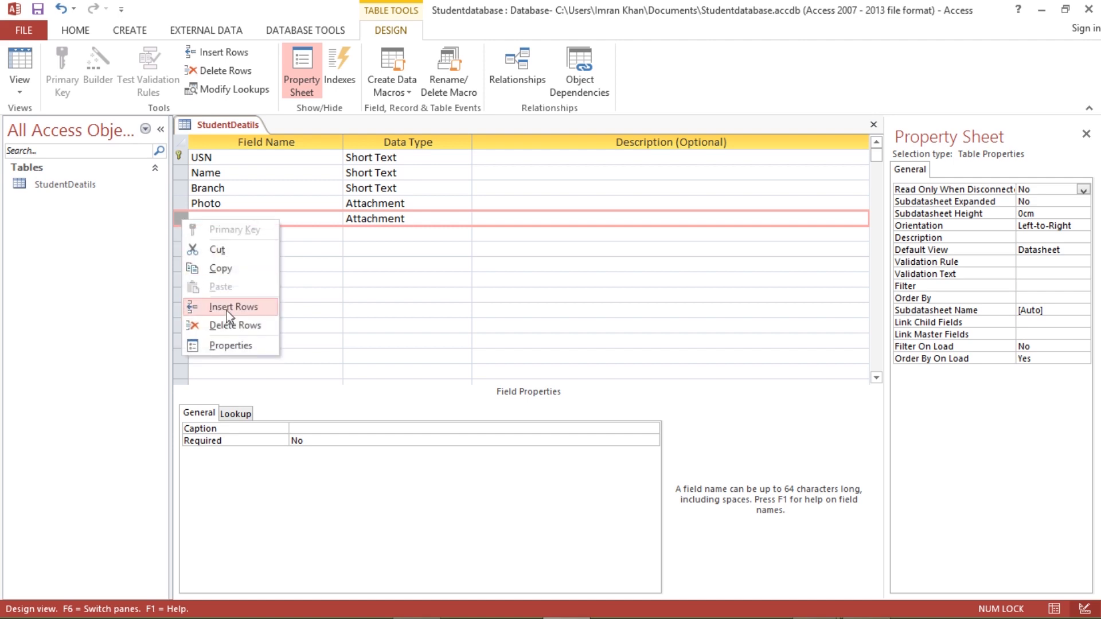
{"action": "left_click", "coordinate": [230, 330]}
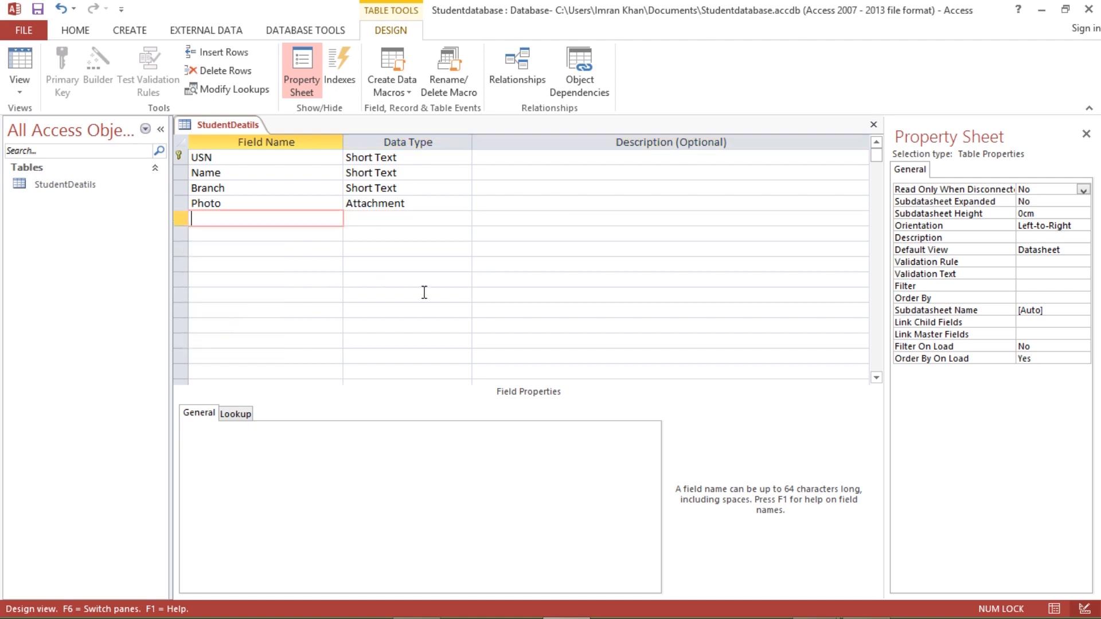
{"action": "left_click", "coordinate": [208, 201]}
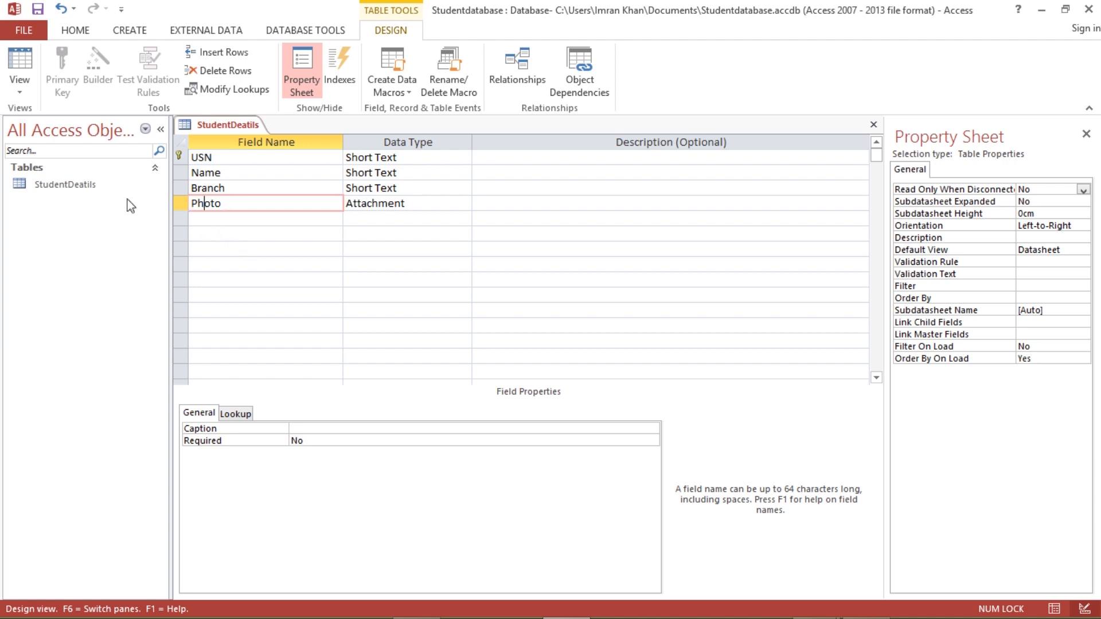
- Save the StudentDeatils table and switch it to Datasheet View
{"action": "left_click", "coordinate": [23, 89]}
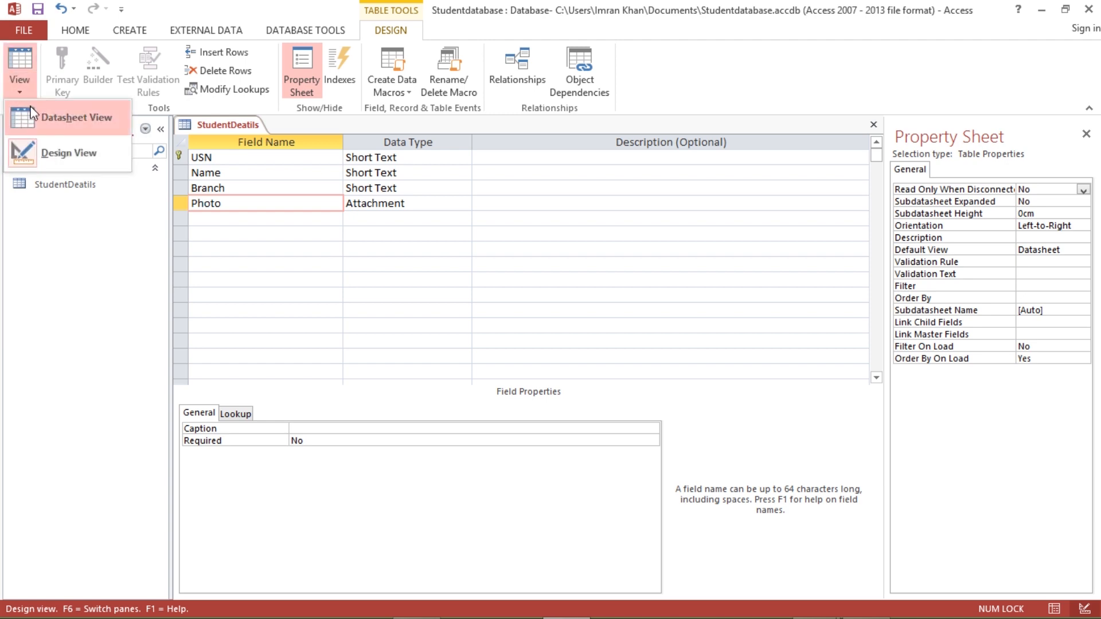
{"action": "left_click", "coordinate": [70, 118]}
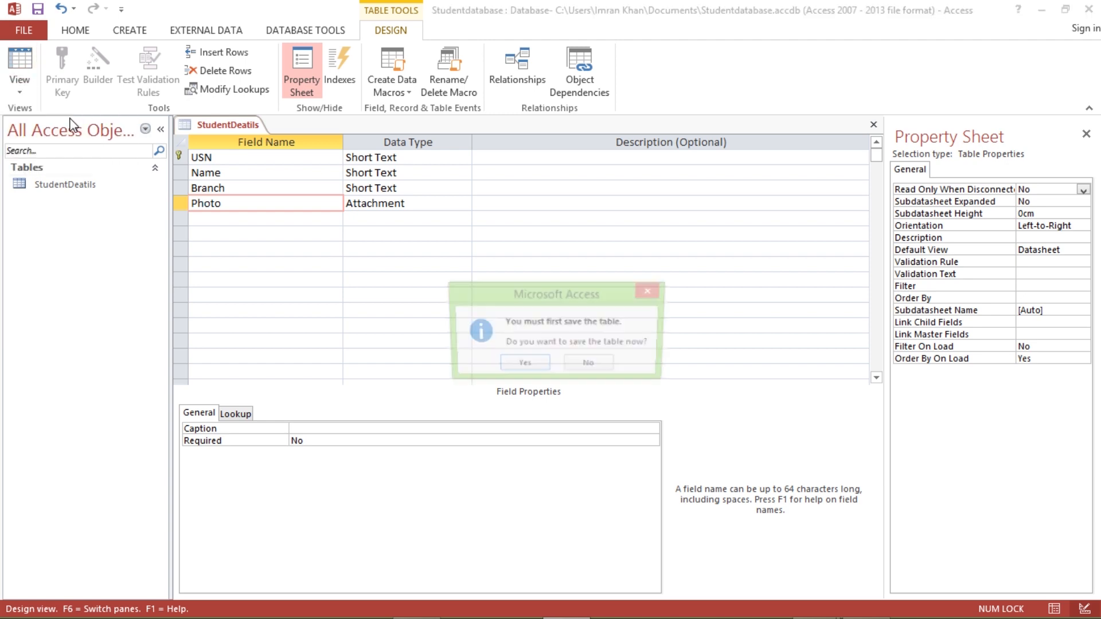
{"action": "left_click", "coordinate": [522, 365]}
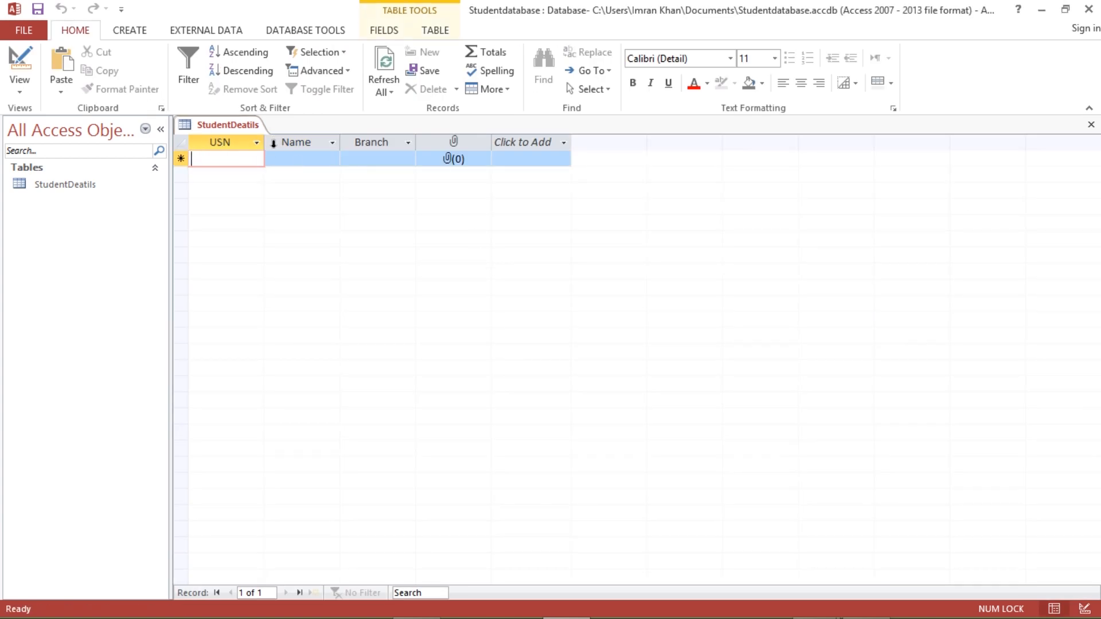
{"action": "left_click", "coordinate": [27, 83]}
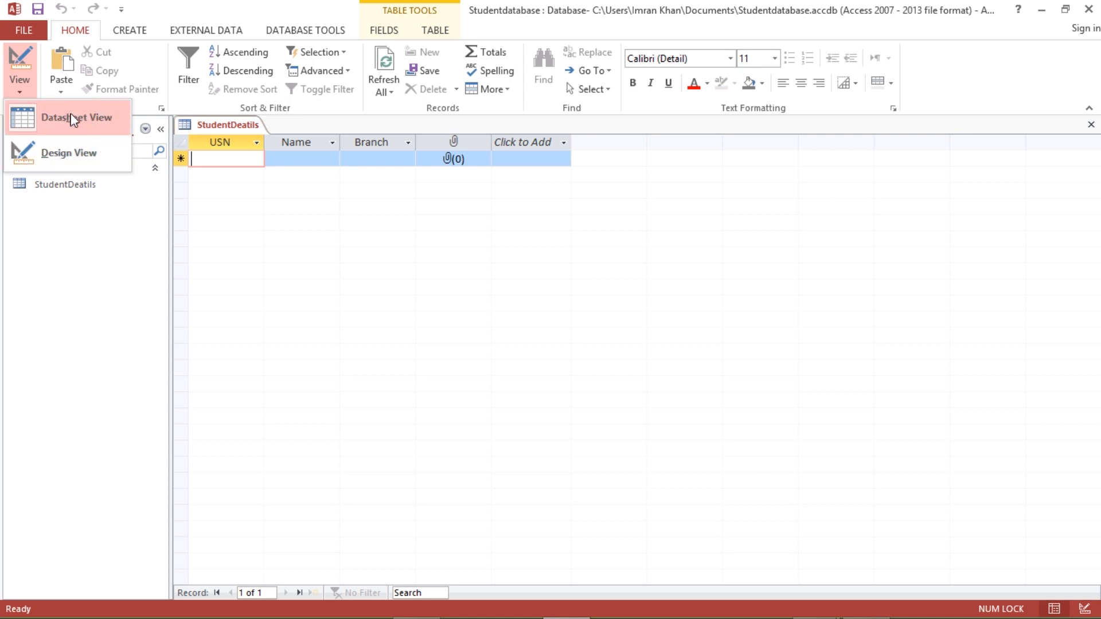
{"action": "left_click", "coordinate": [334, 202]}
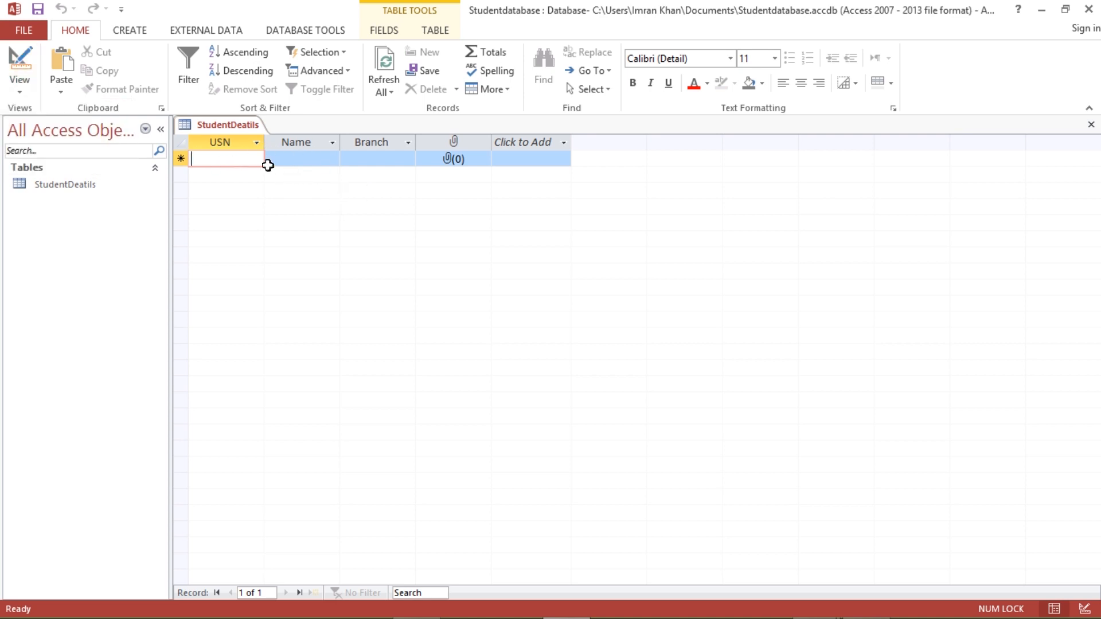
- Enter the first record's USN and student name, and set its Branch to CSE
{"action": "type", "text": "1K"}
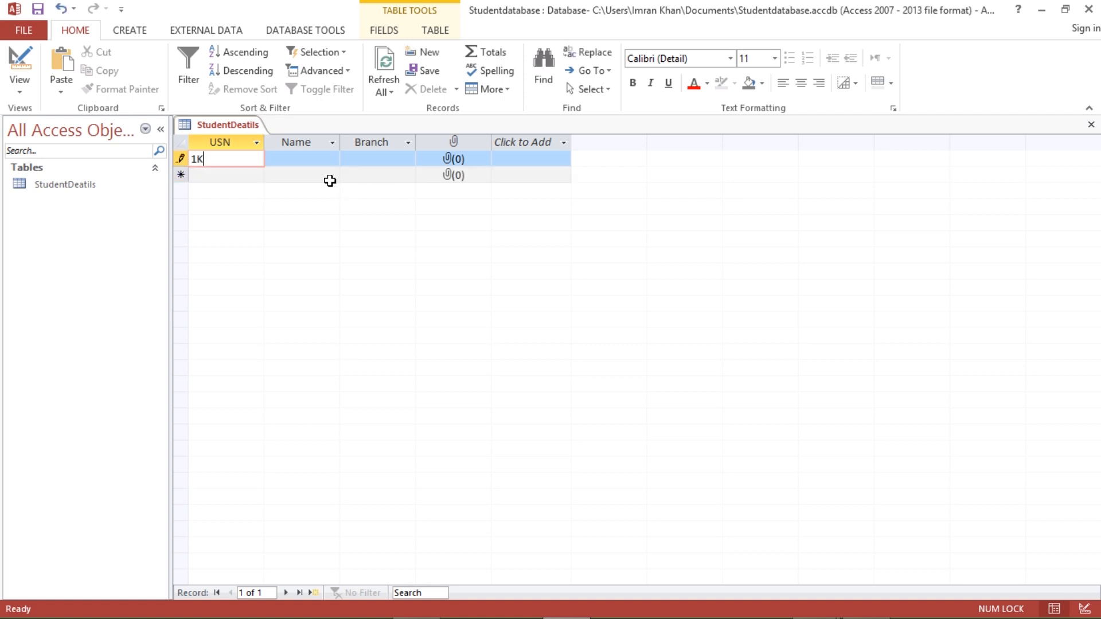
{"action": "type", "text": "T21CS001"}
{"action": "left_click", "coordinate": [311, 164]}
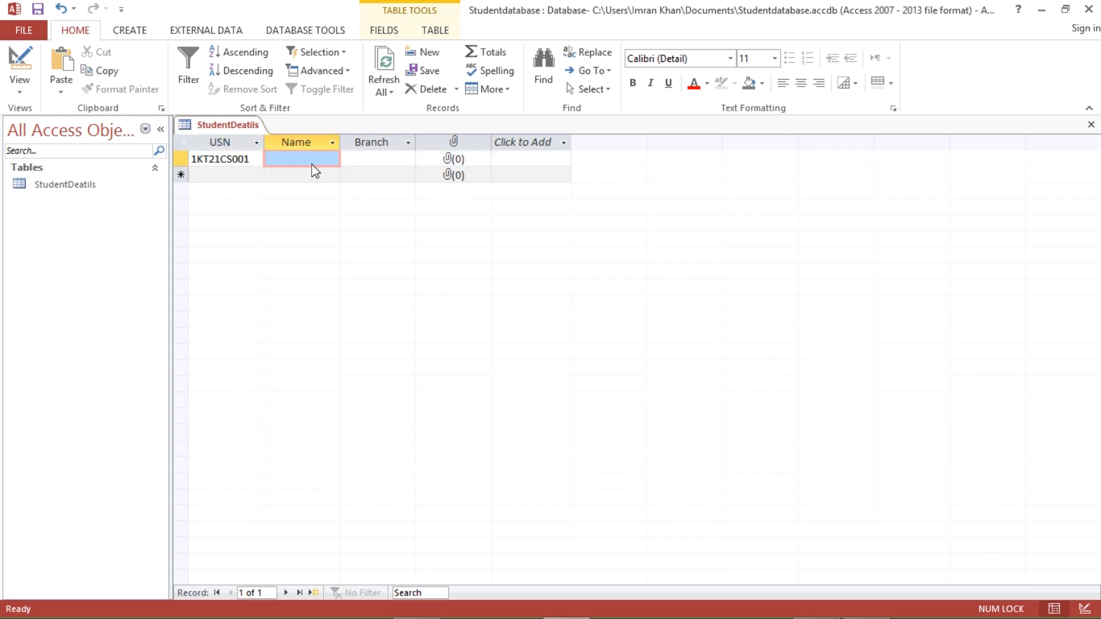
{"action": "type", "text": "Rahul"}
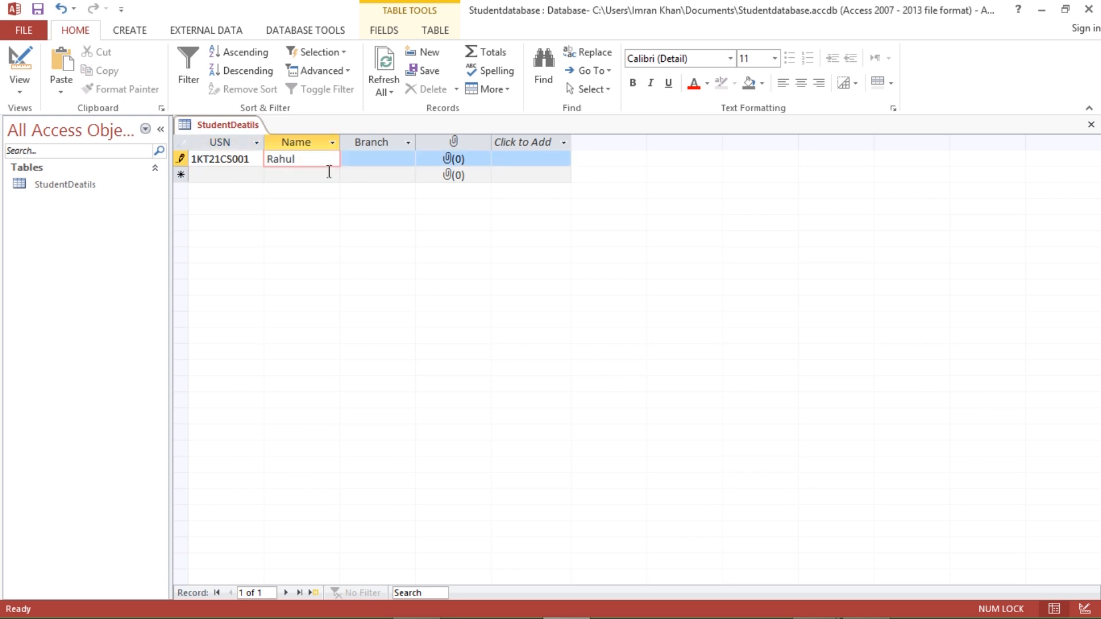
{"action": "left_click", "coordinate": [387, 156]}
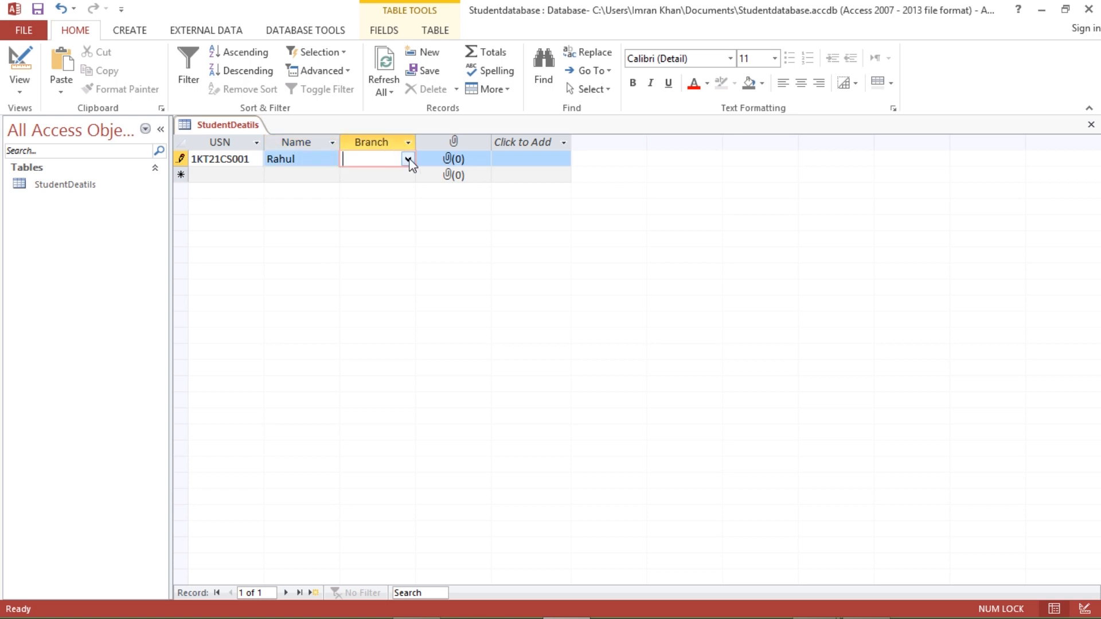
{"action": "left_click", "coordinate": [407, 159]}
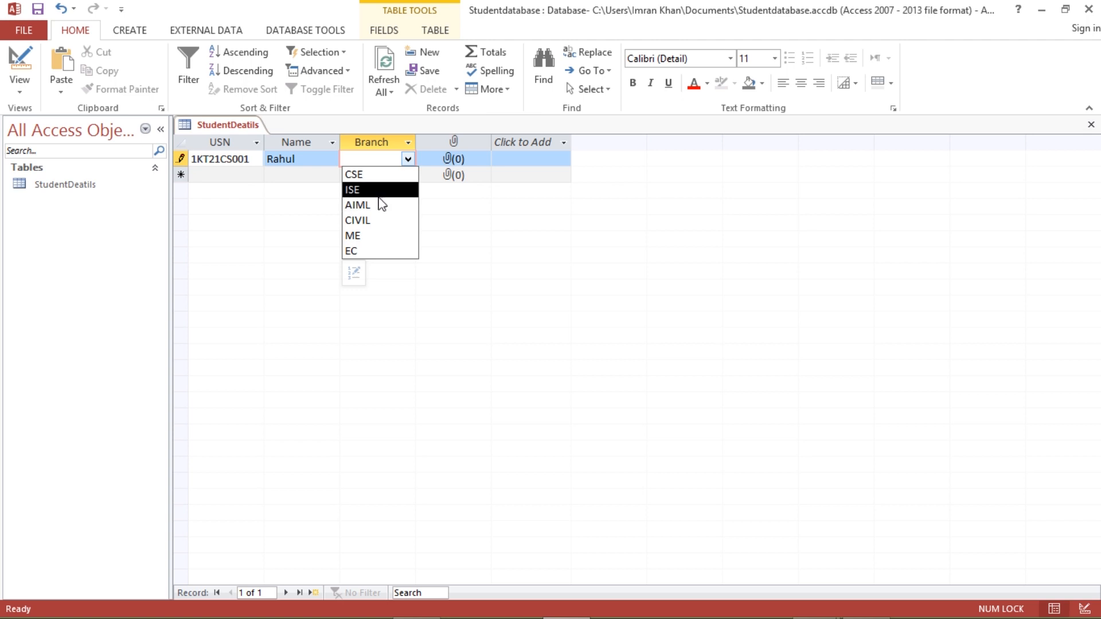
{"action": "left_click", "coordinate": [362, 174]}
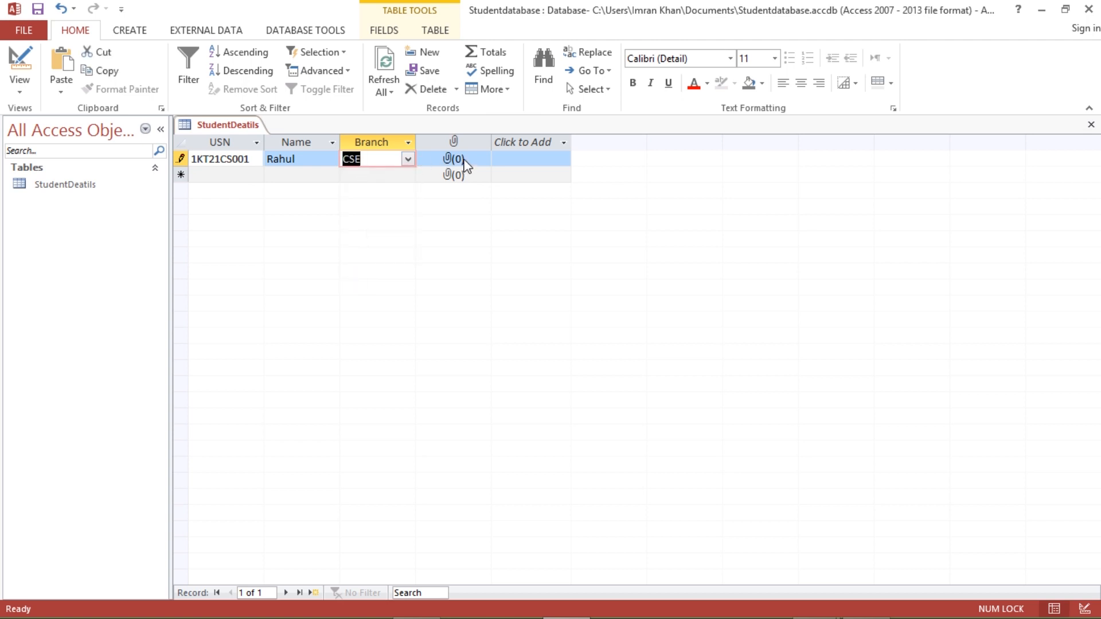
{"action": "left_click", "coordinate": [460, 163]}
- Attach a photo from Backup (D:) > IK > Academic > Website_Site_IK to the first record, then begin the next record
{"action": "double_click", "coordinate": [460, 163]}
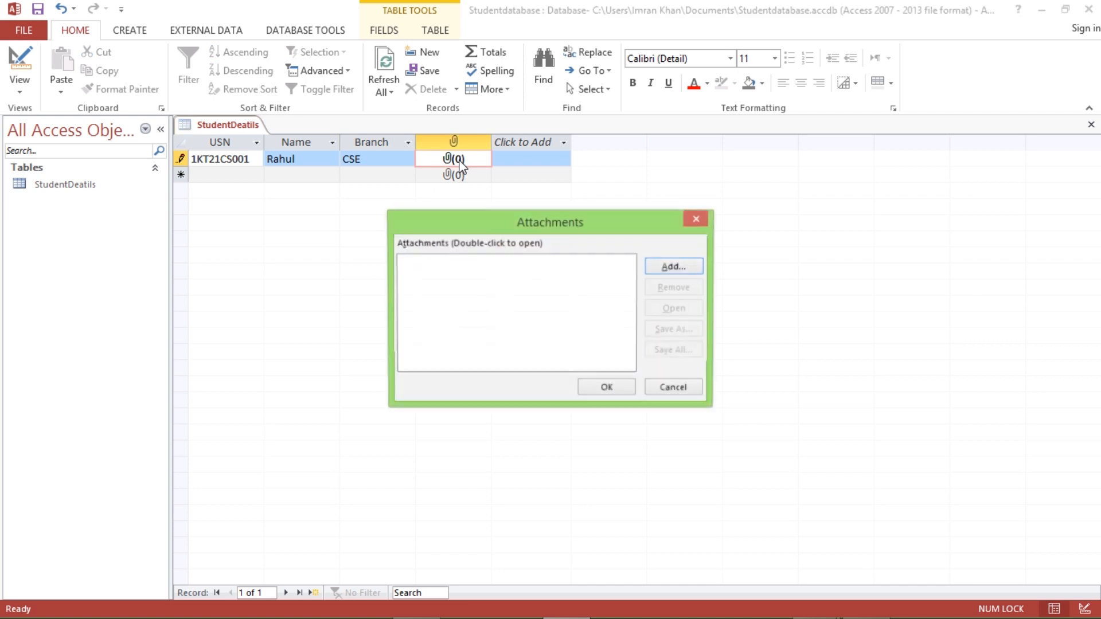
{"action": "left_click", "coordinate": [683, 273]}
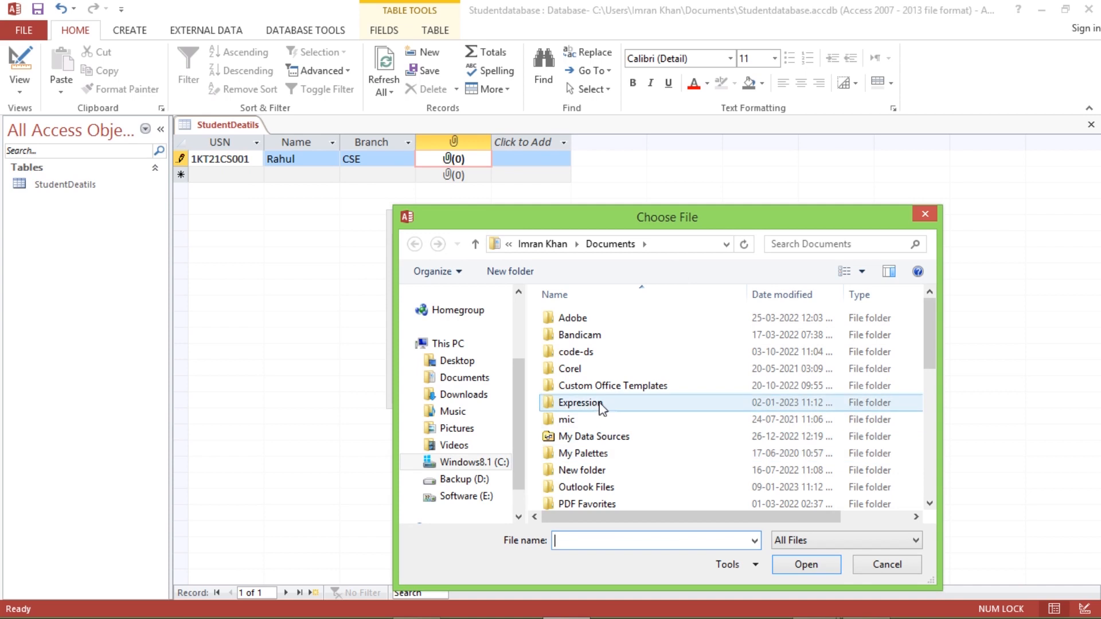
{"action": "left_click", "coordinate": [481, 481]}
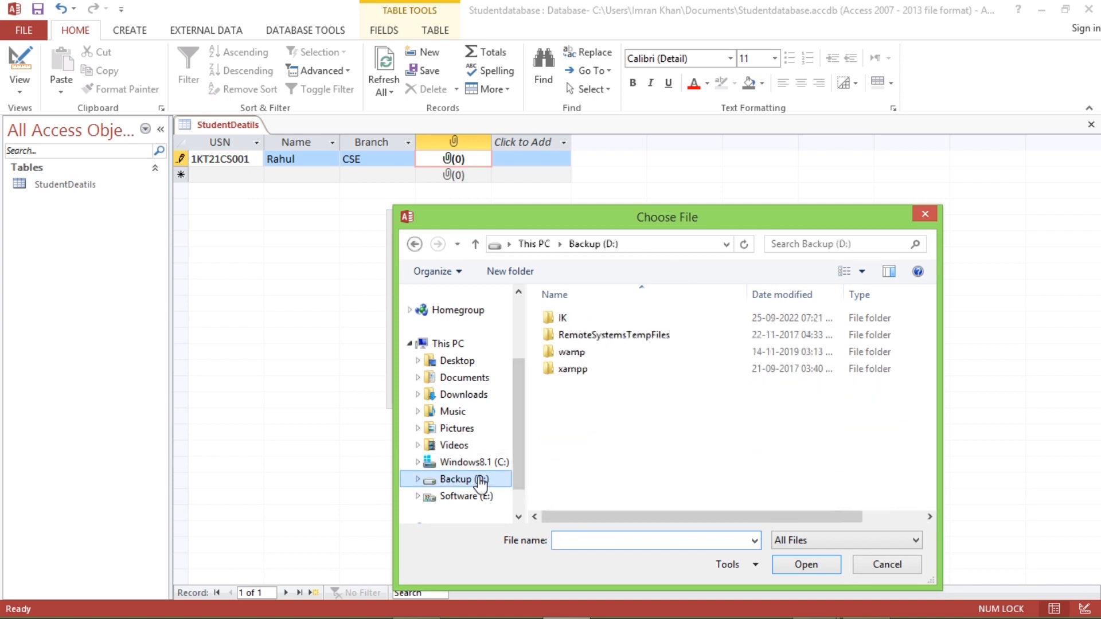
{"action": "double_click", "coordinate": [575, 320]}
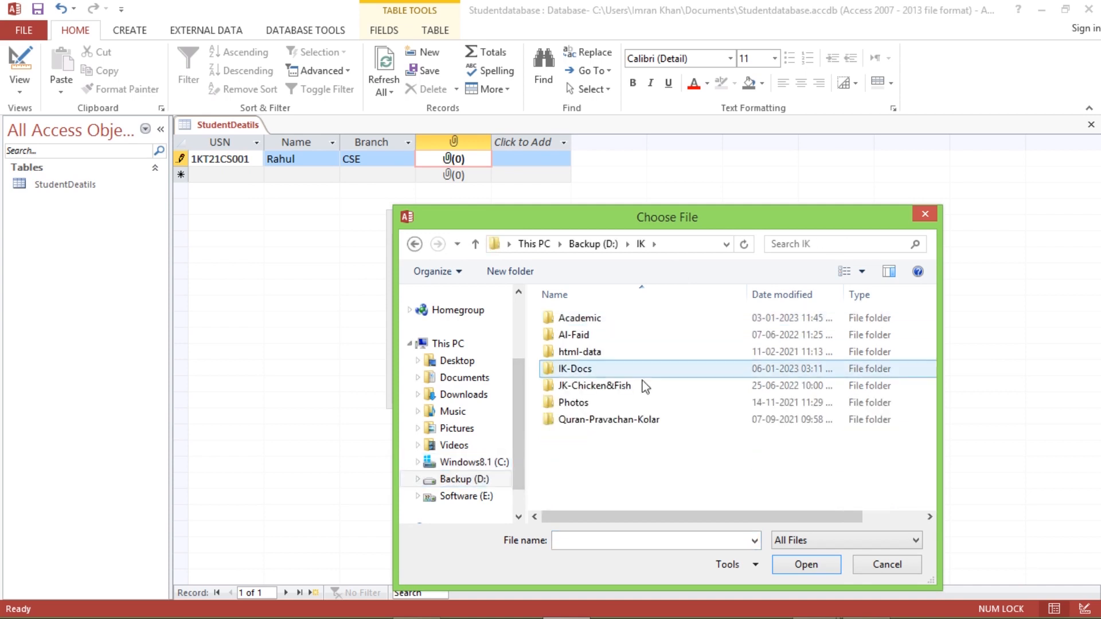
{"action": "double_click", "coordinate": [582, 318]}
{"action": "double_click", "coordinate": [607, 424]}
{"action": "left_click_drag", "start_coordinate": [929, 315], "coordinate": [921, 433]}
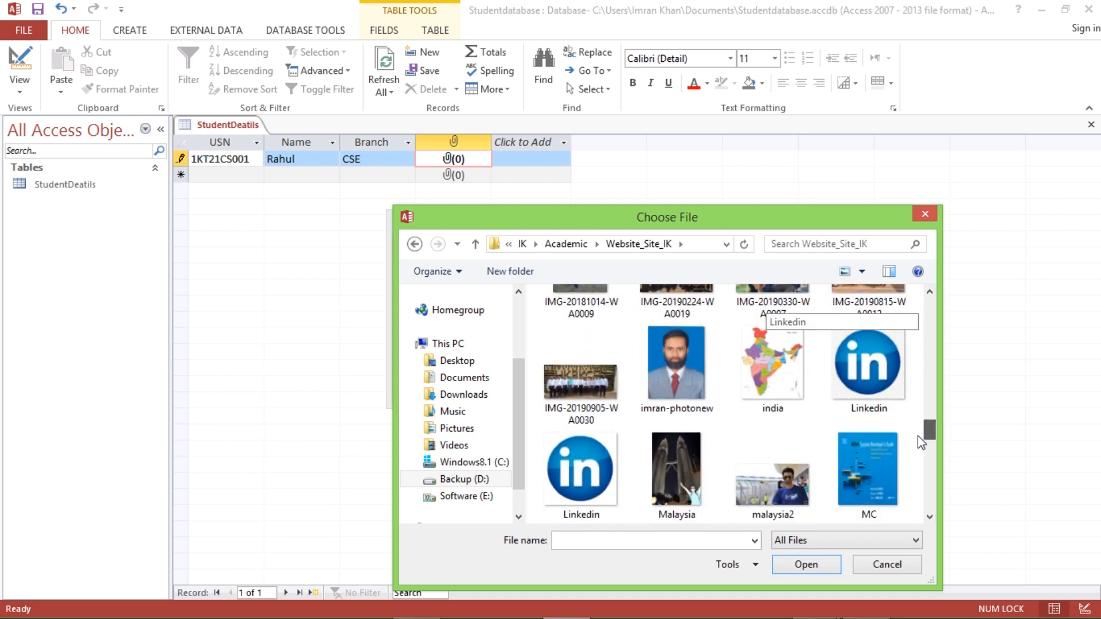
{"action": "left_click", "coordinate": [676, 367]}
{"action": "left_click", "coordinate": [807, 564]}
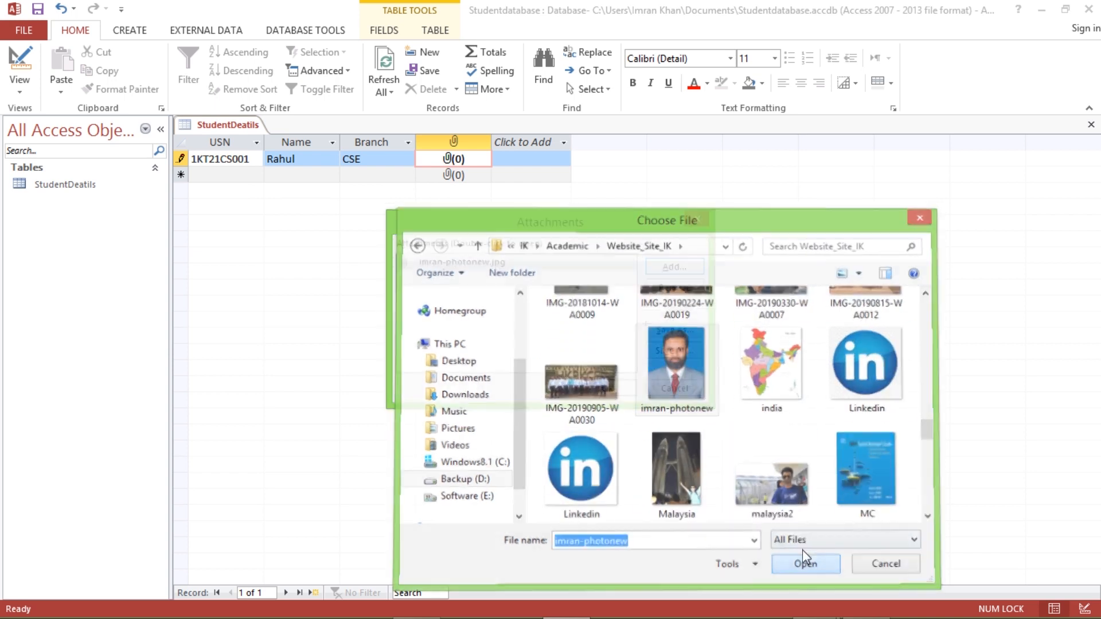
{"action": "left_click", "coordinate": [621, 390]}
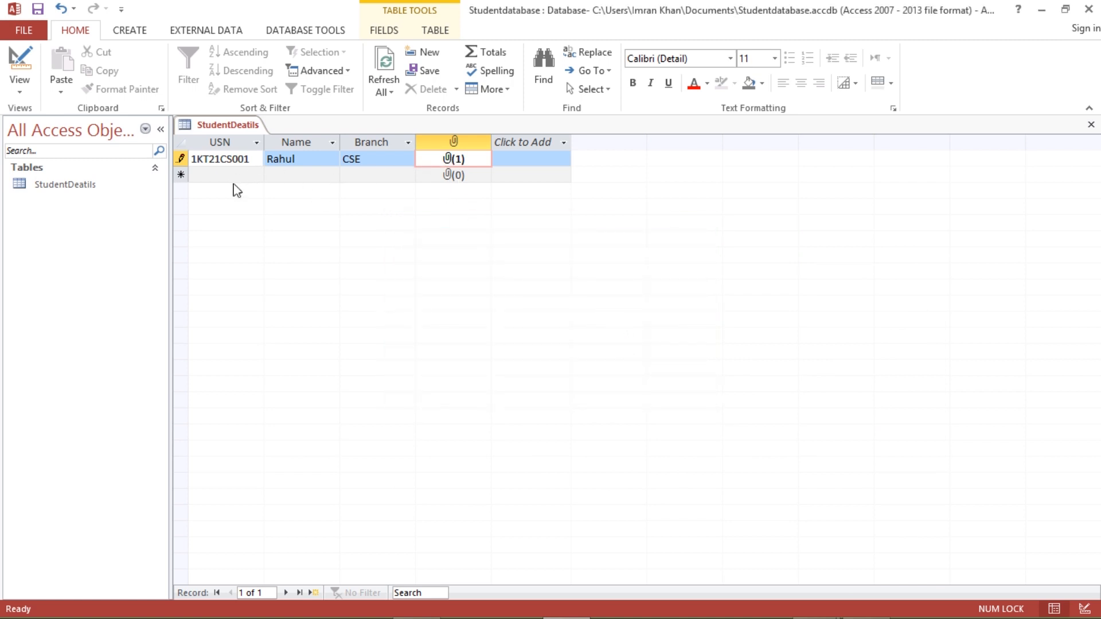
{"action": "left_click", "coordinate": [228, 174]}
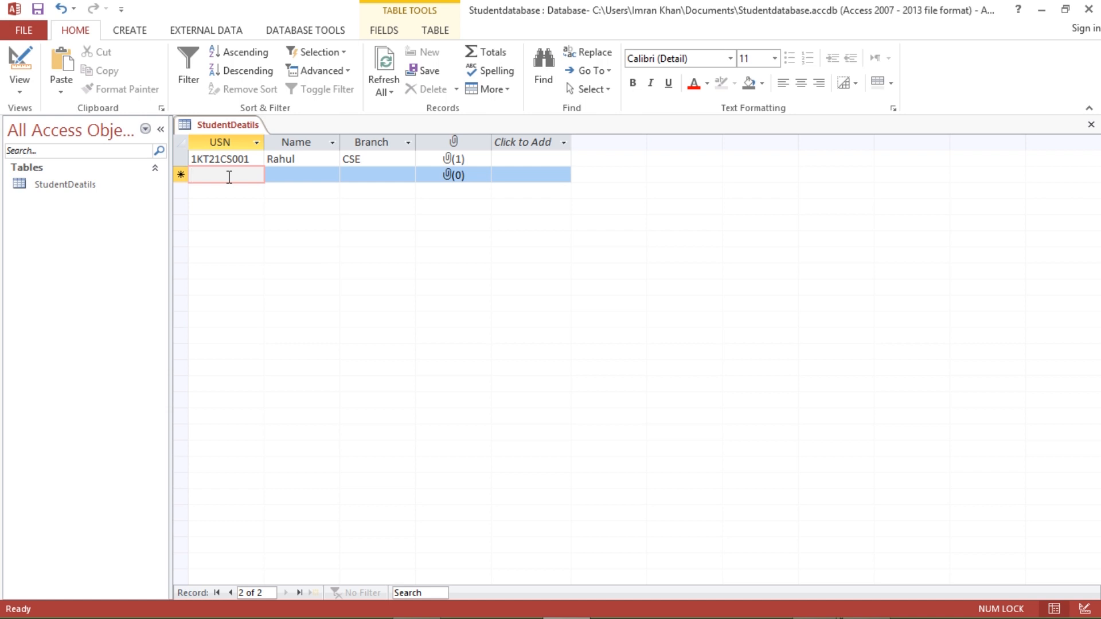
{"action": "type", "text": "KT21CS002"}
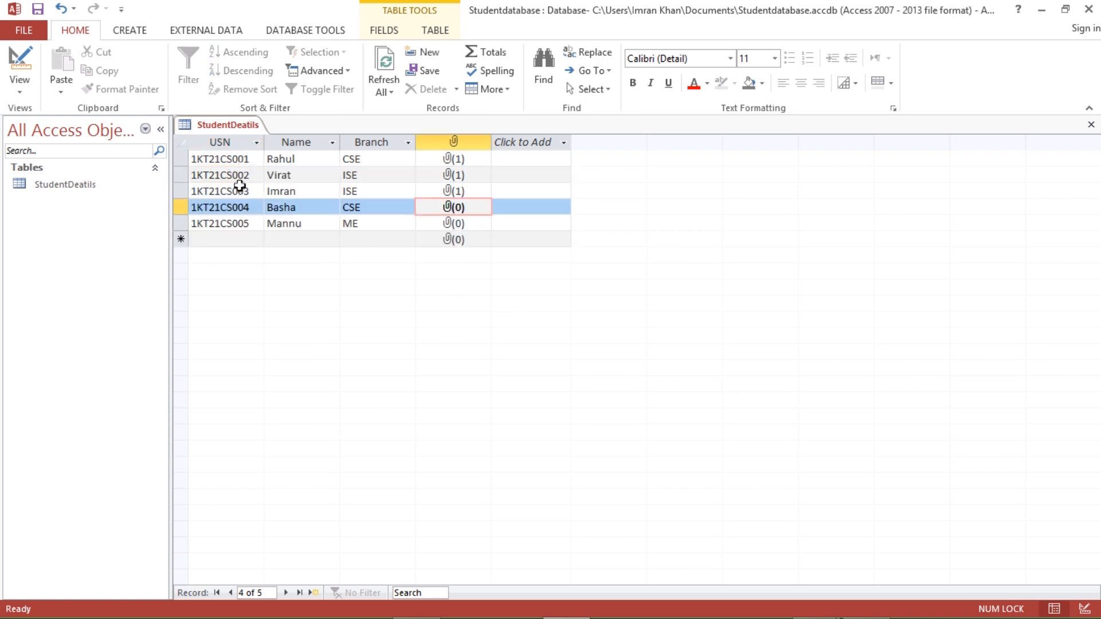
- Page back and forth through the entered student records, ending on the first record
{"action": "left_click", "coordinate": [230, 593]}
{"action": "left_click", "coordinate": [230, 593]}
{"action": "left_click", "coordinate": [230, 593]}
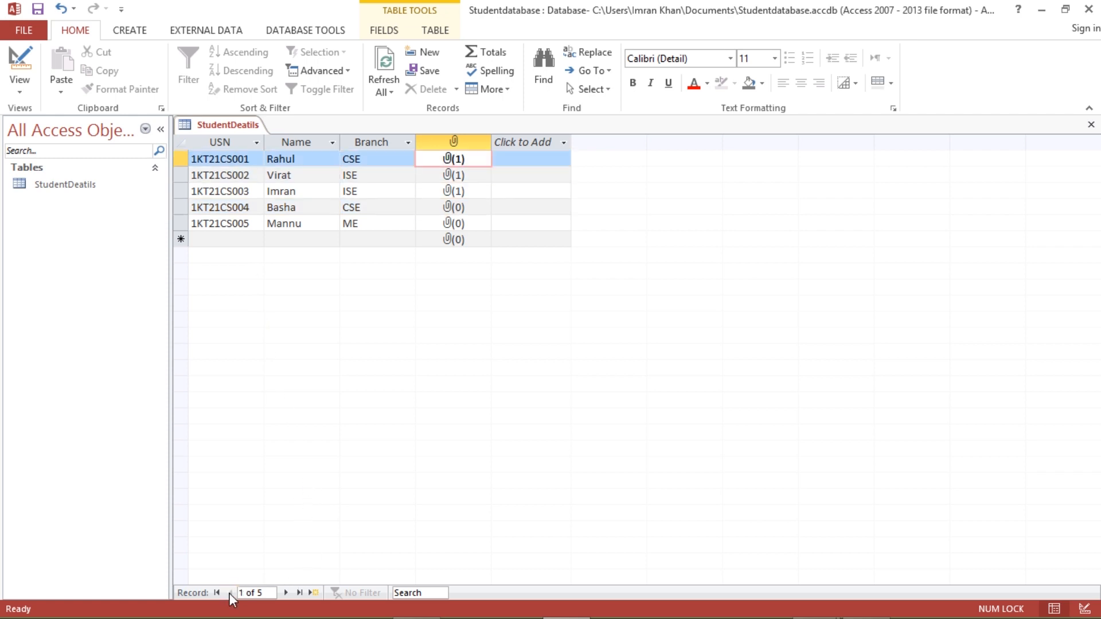
{"action": "left_click", "coordinate": [284, 594]}
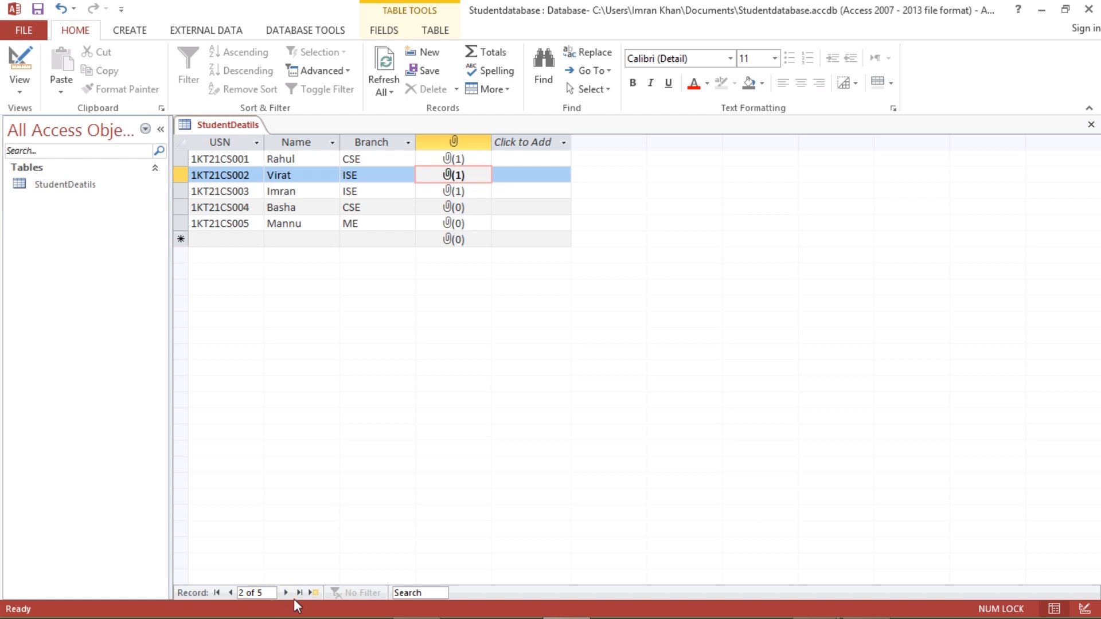
{"action": "left_click", "coordinate": [231, 593]}
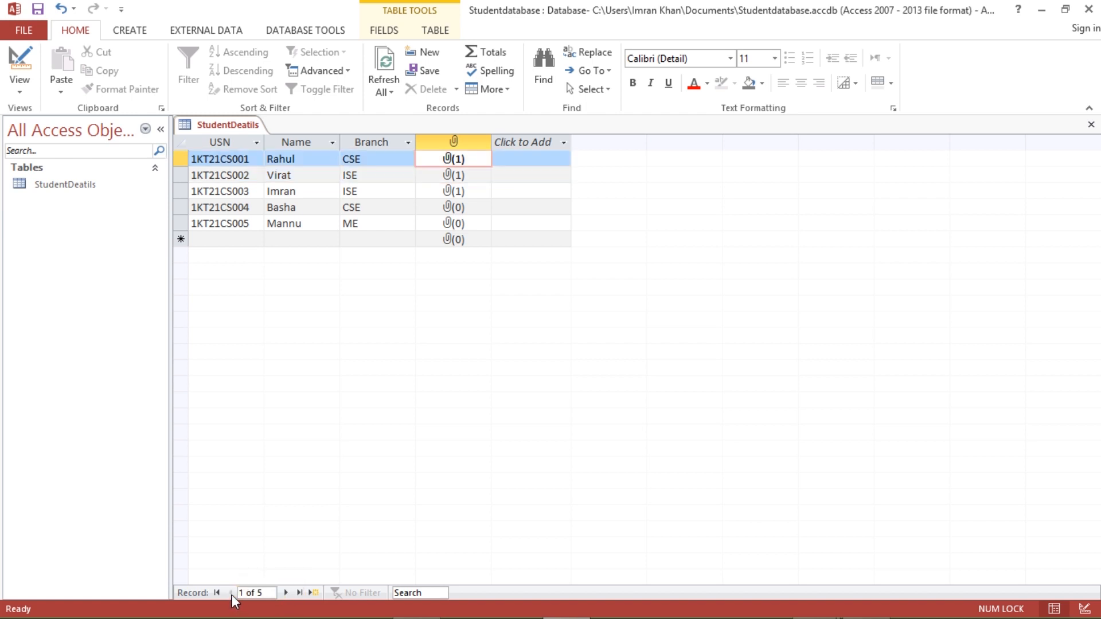
{"action": "left_click", "coordinate": [318, 160]}
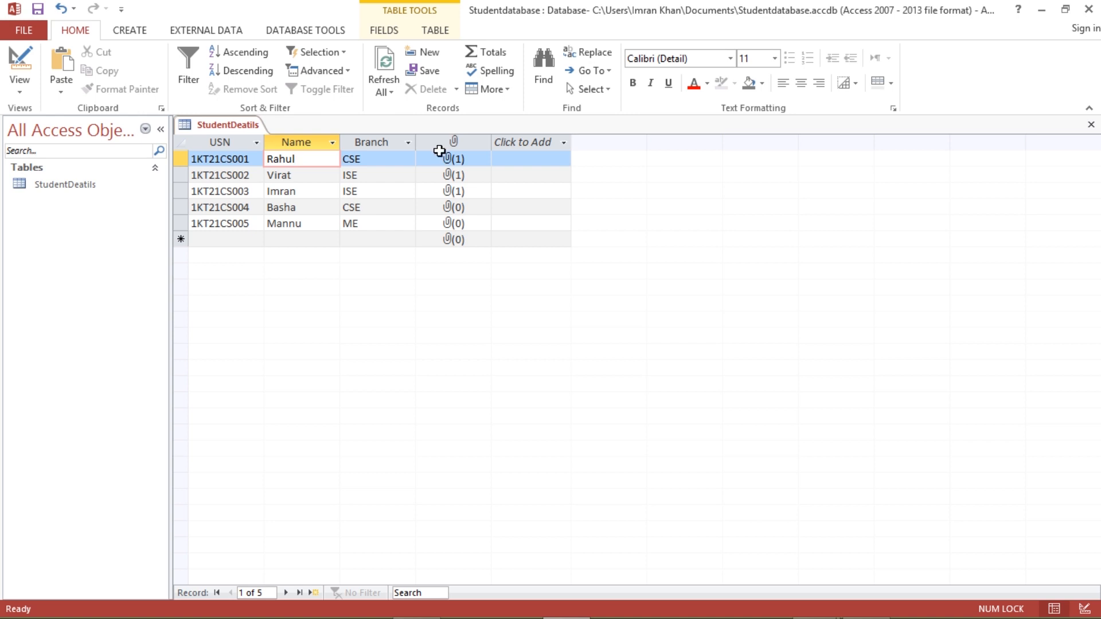
{"action": "left_click", "coordinate": [19, 86]}
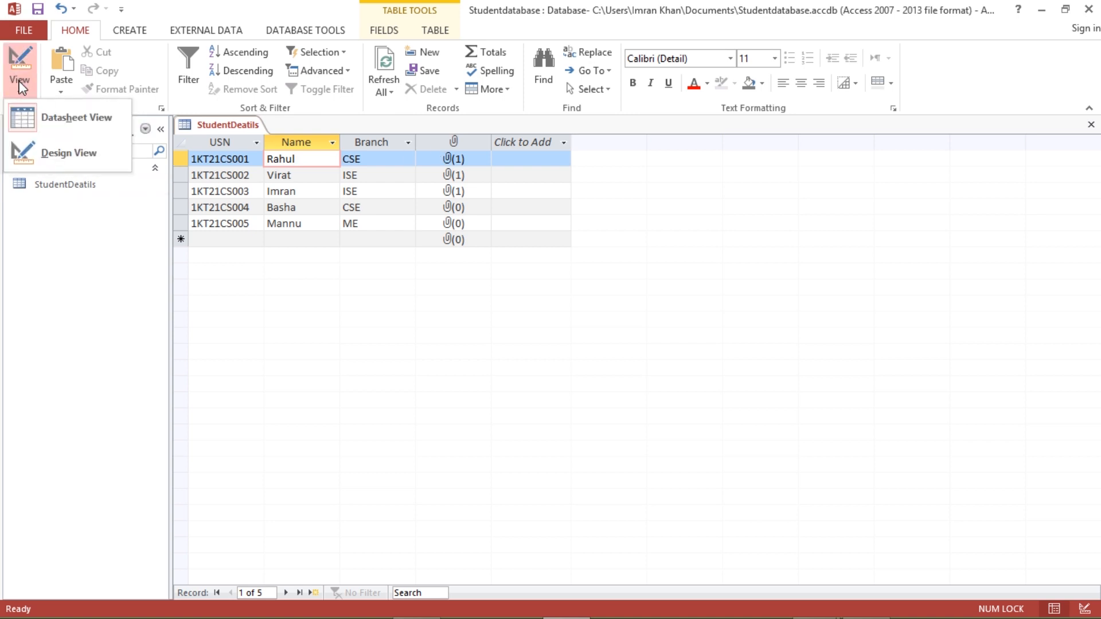
- In Design View, insert a blank field row above Photo
{"action": "left_click", "coordinate": [59, 153]}
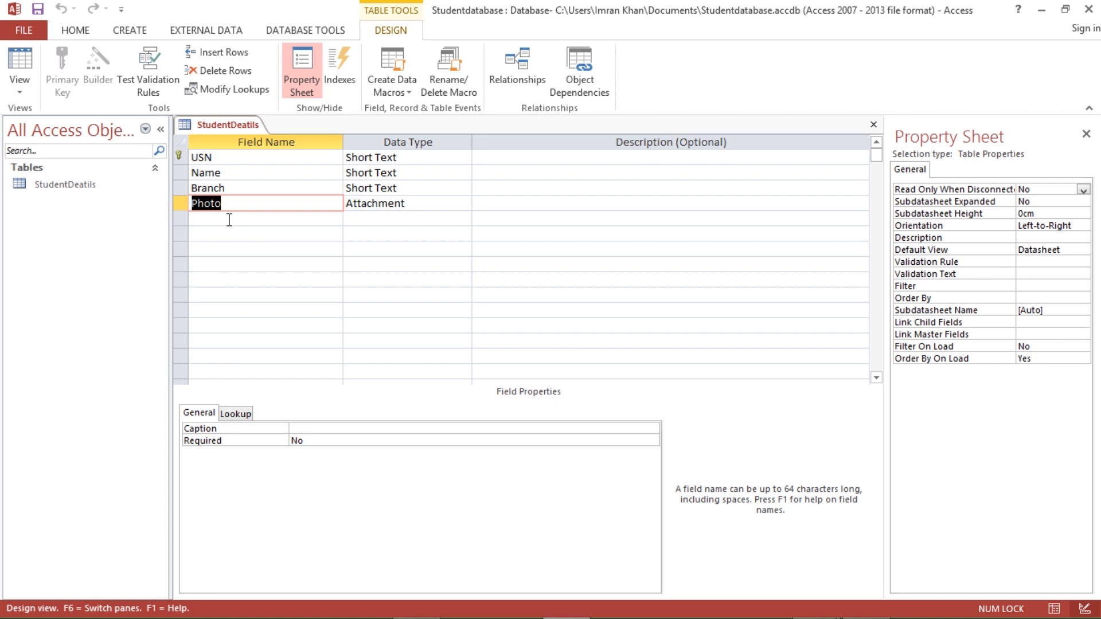
{"action": "left_click", "coordinate": [181, 201]}
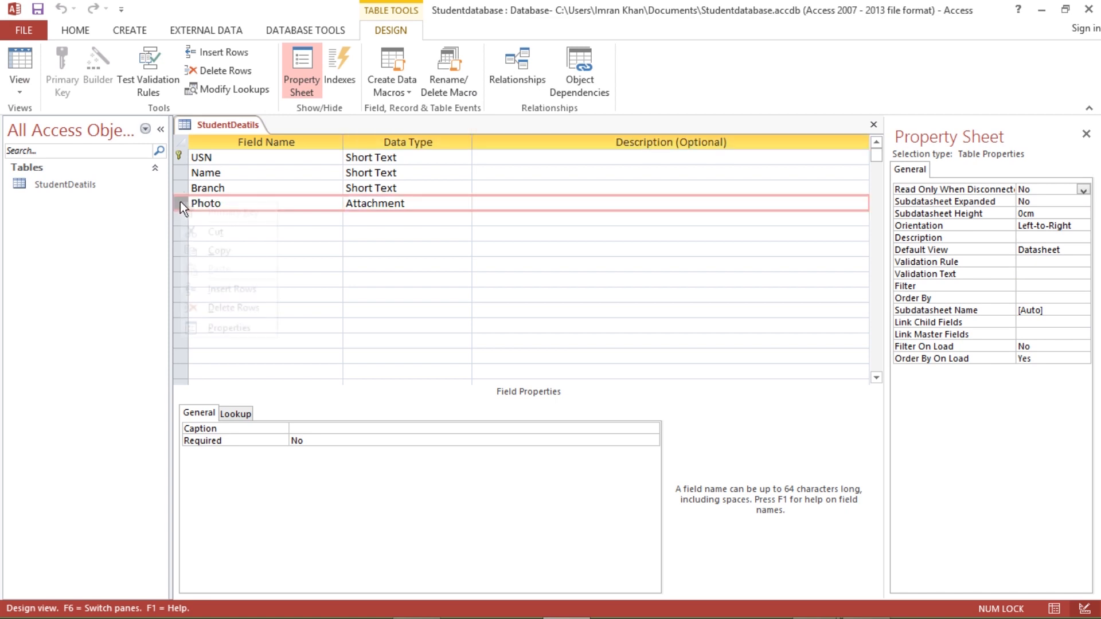
{"action": "right_click", "coordinate": [180, 201]}
{"action": "left_click", "coordinate": [232, 289]}
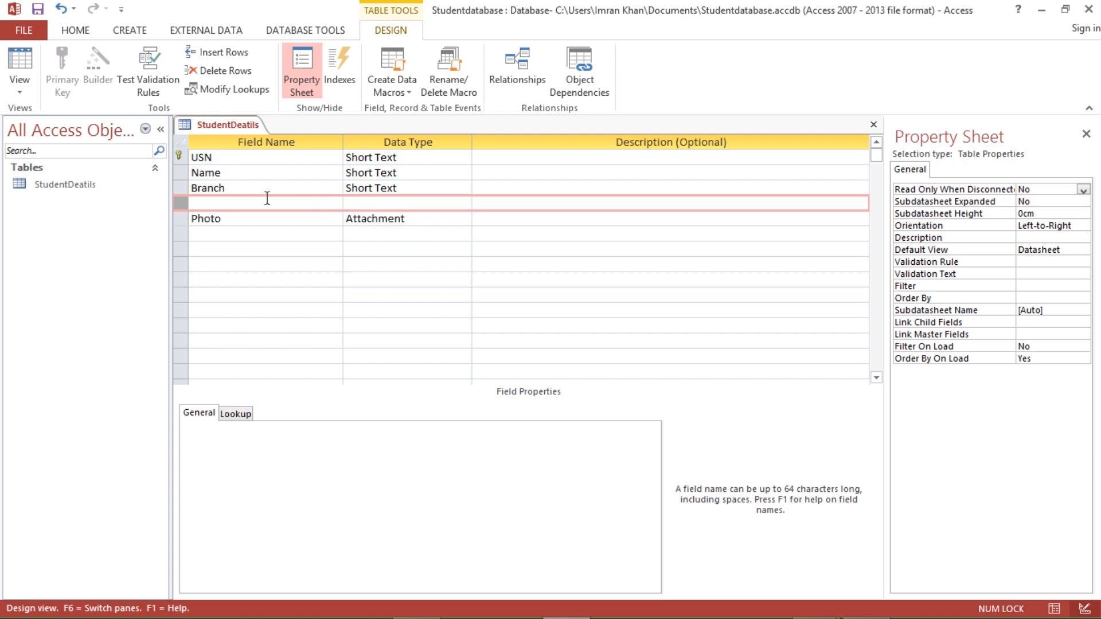
- Define the new field as City, Short Text, Field Size 20, then return to Datasheet View
{"action": "left_click", "coordinate": [233, 204]}
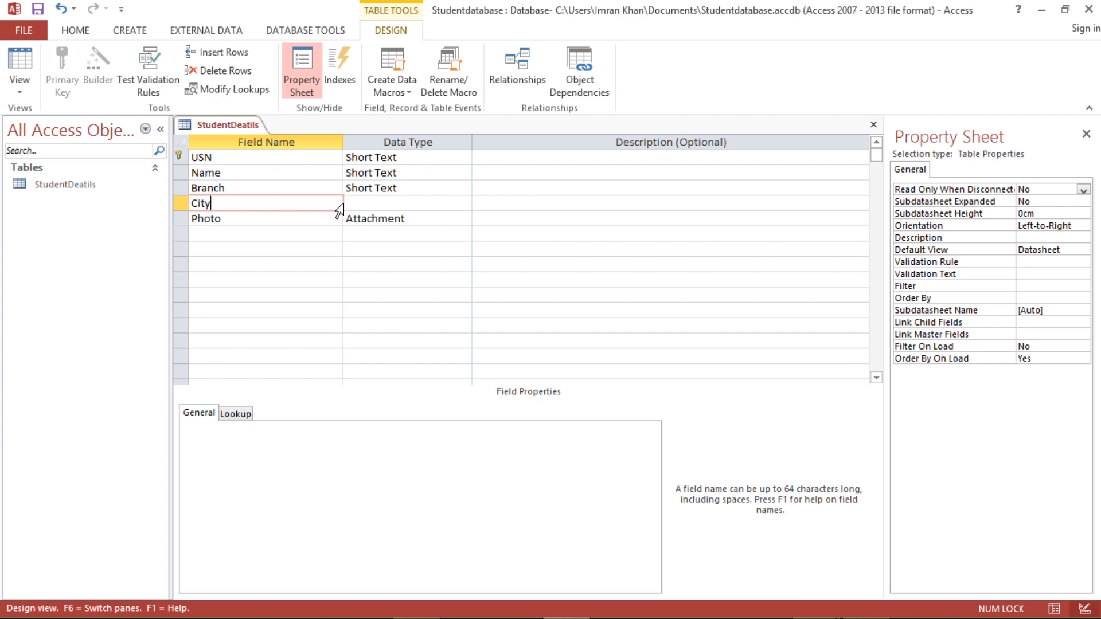
{"action": "left_click", "coordinate": [362, 202]}
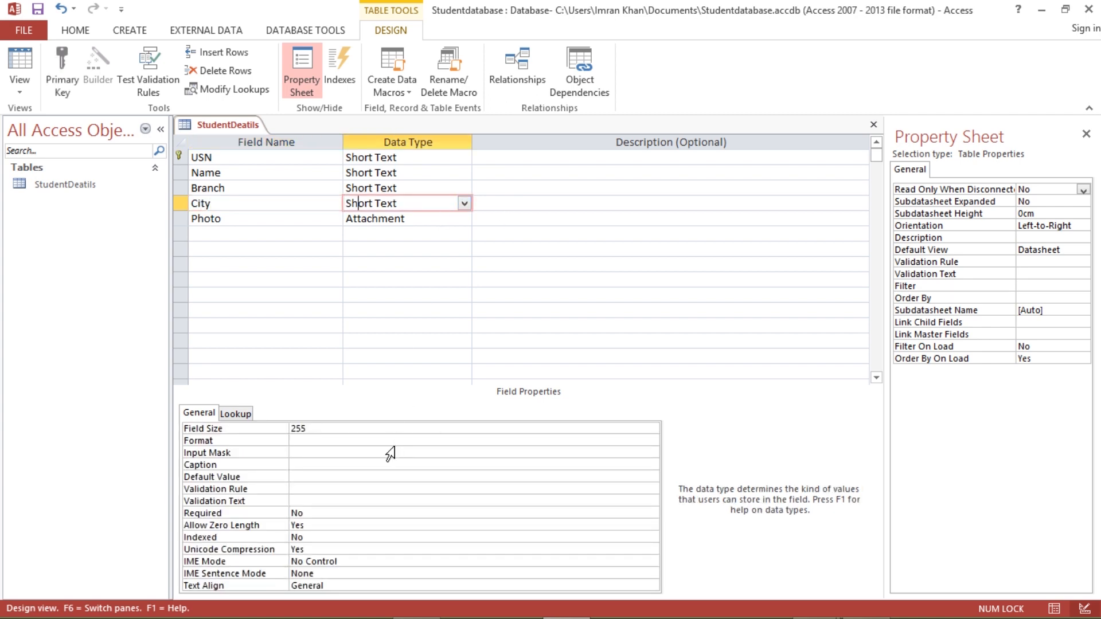
{"action": "left_click", "coordinate": [315, 429]}
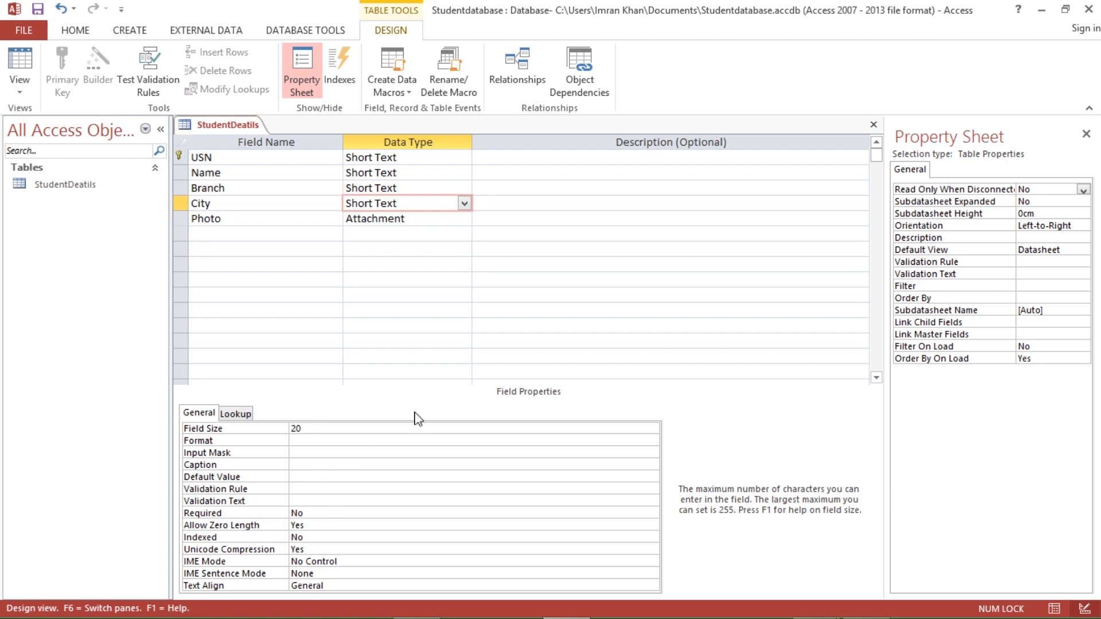
{"action": "left_click", "coordinate": [510, 296]}
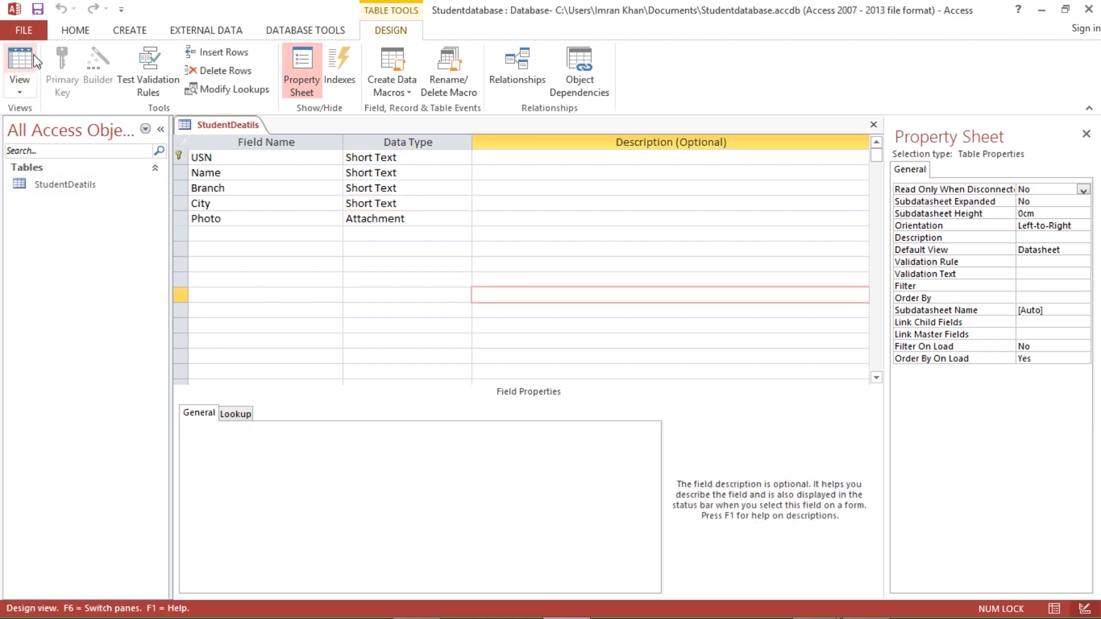
{"action": "left_click", "coordinate": [21, 86]}
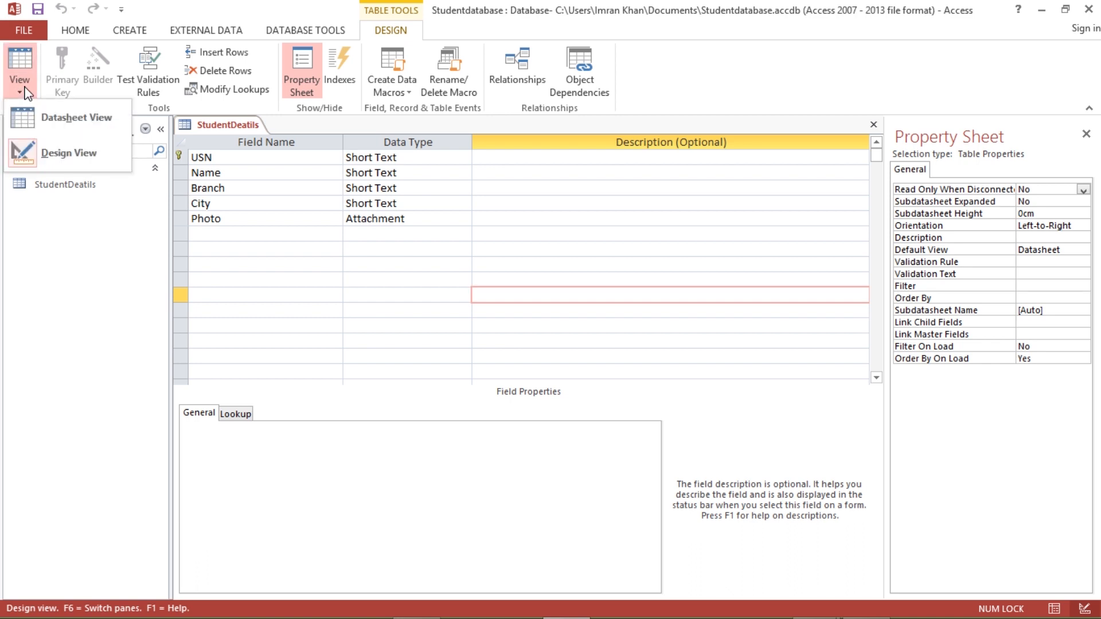
{"action": "left_click", "coordinate": [73, 120]}
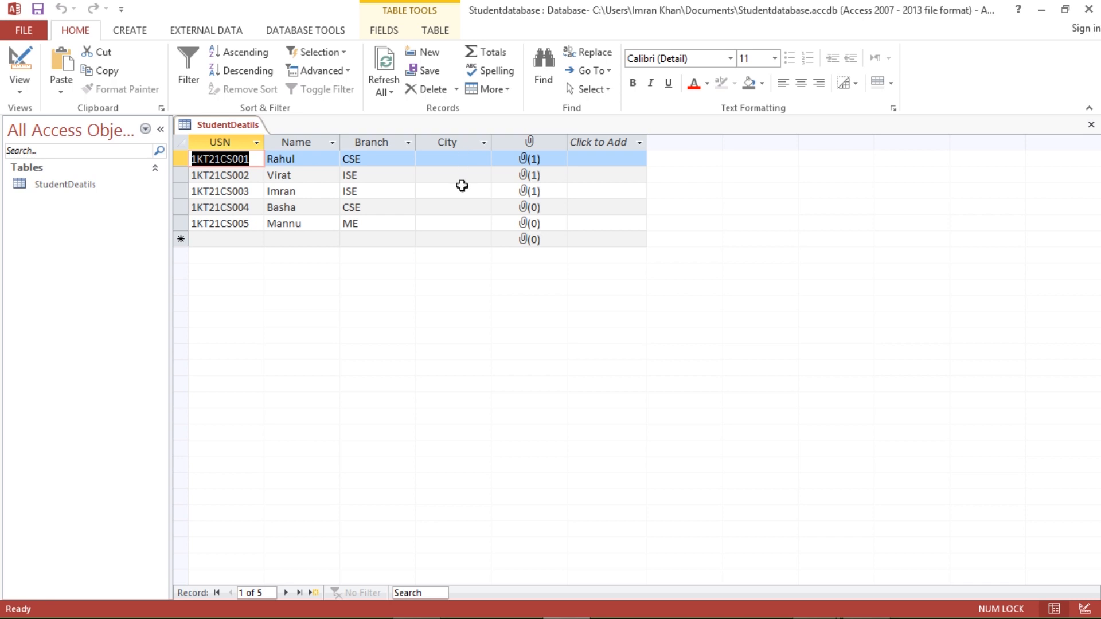
- Fill in each student's City, such as Mangalore, Mysore and Bangalore
{"action": "left_click", "coordinate": [460, 158]}
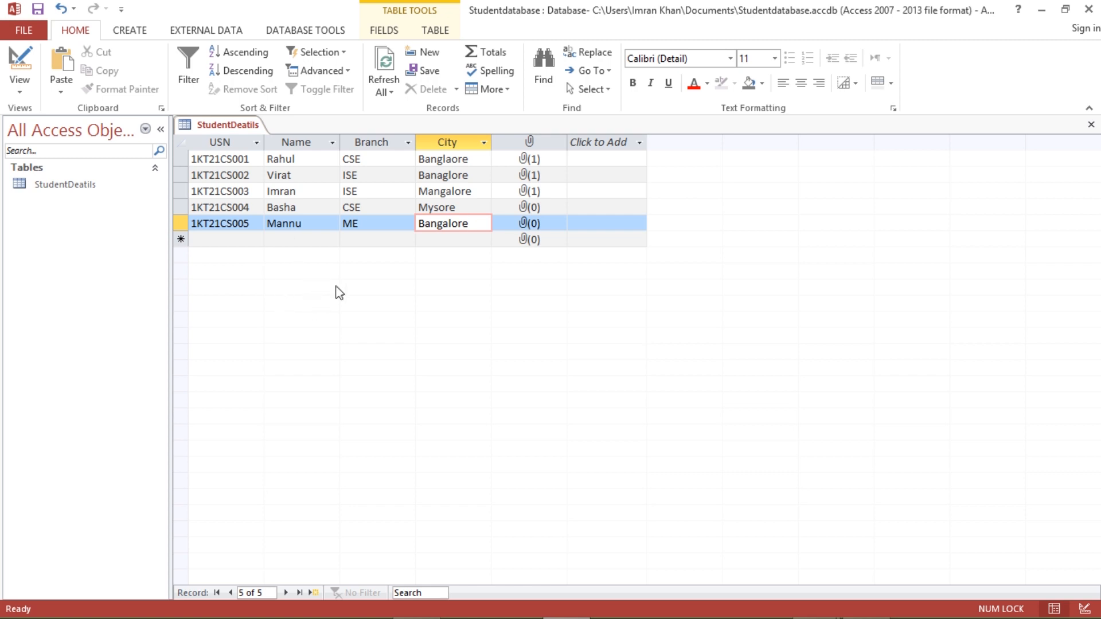
{"action": "left_click", "coordinate": [137, 32]}
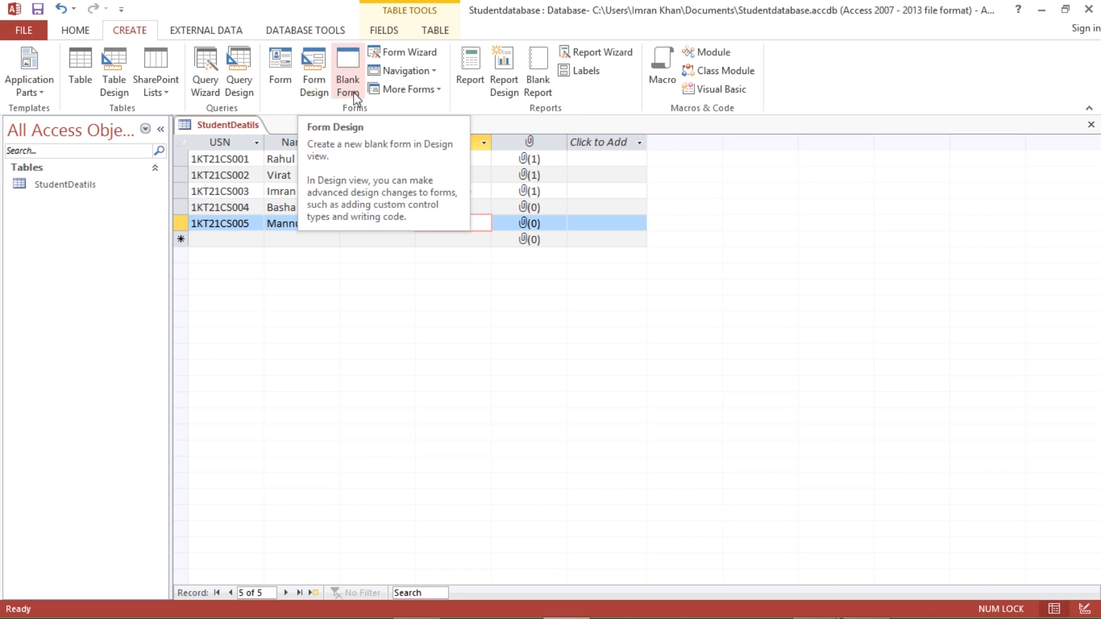
- Generate the StudentDeatils form from the table, compare it with the datasheet, then start a blank design form
{"action": "left_click", "coordinate": [282, 84]}
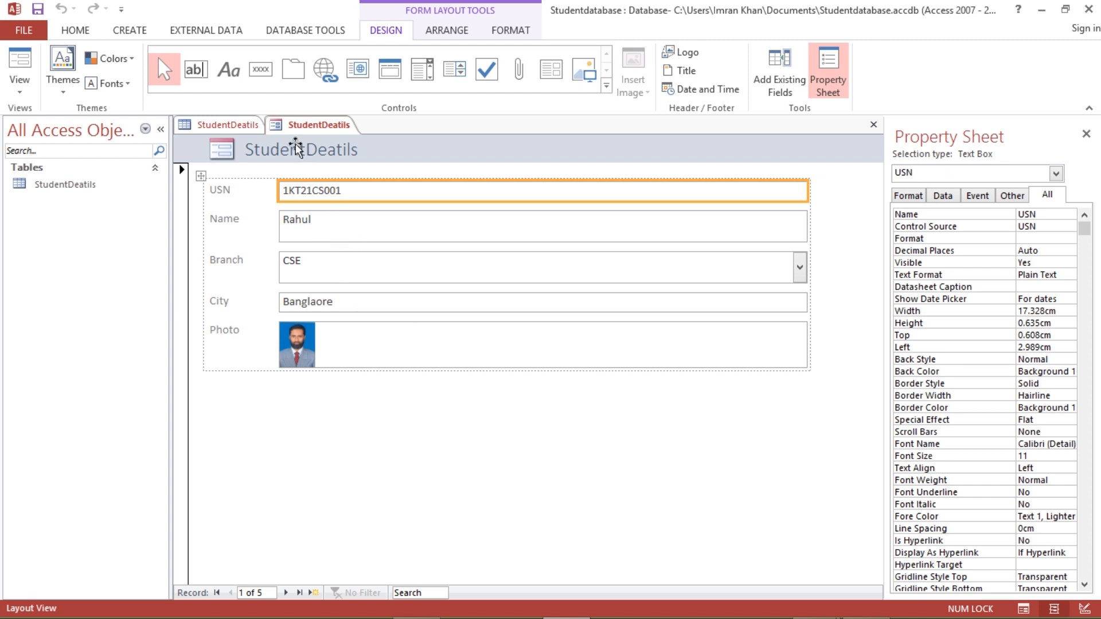
{"action": "left_click", "coordinate": [227, 125]}
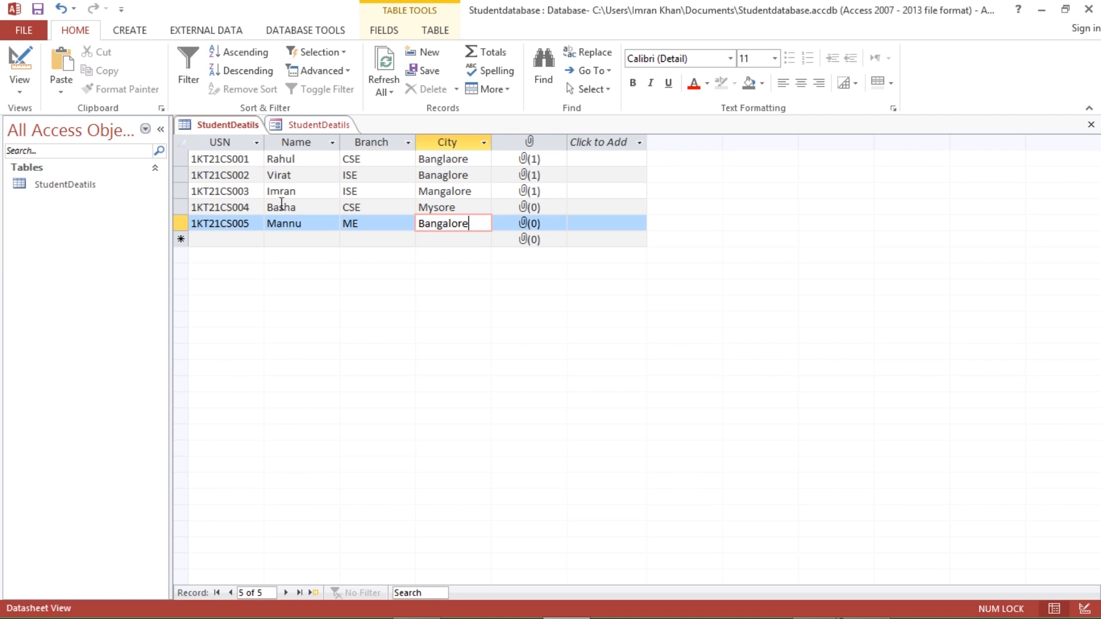
{"action": "left_click", "coordinate": [300, 126]}
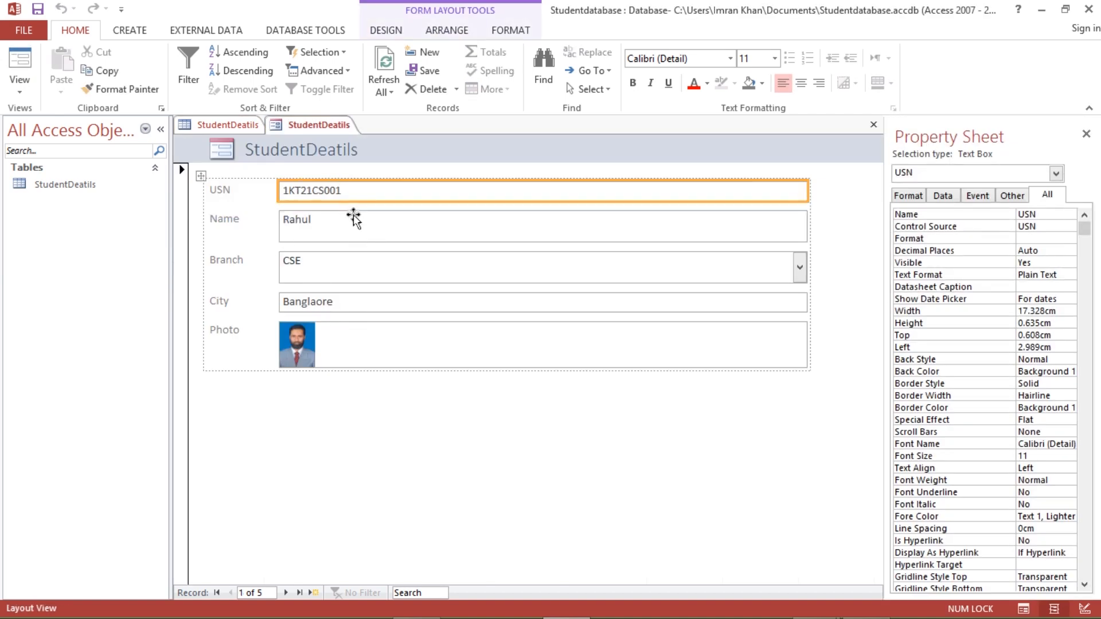
{"action": "left_click", "coordinate": [224, 126]}
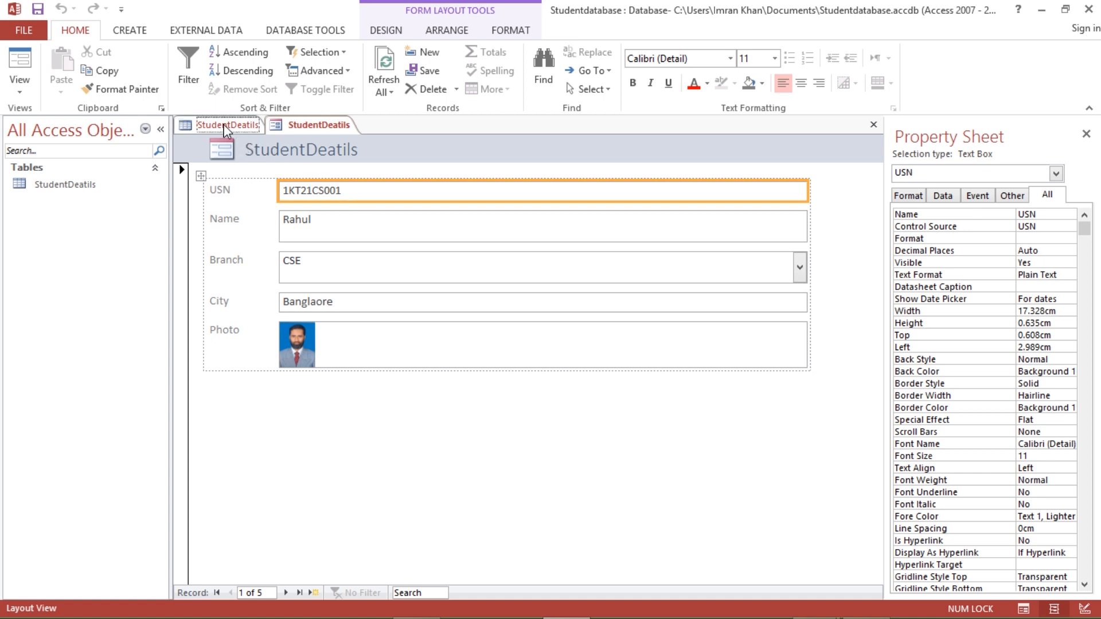
{"action": "left_click", "coordinate": [146, 31]}
{"action": "left_click", "coordinate": [316, 86]}
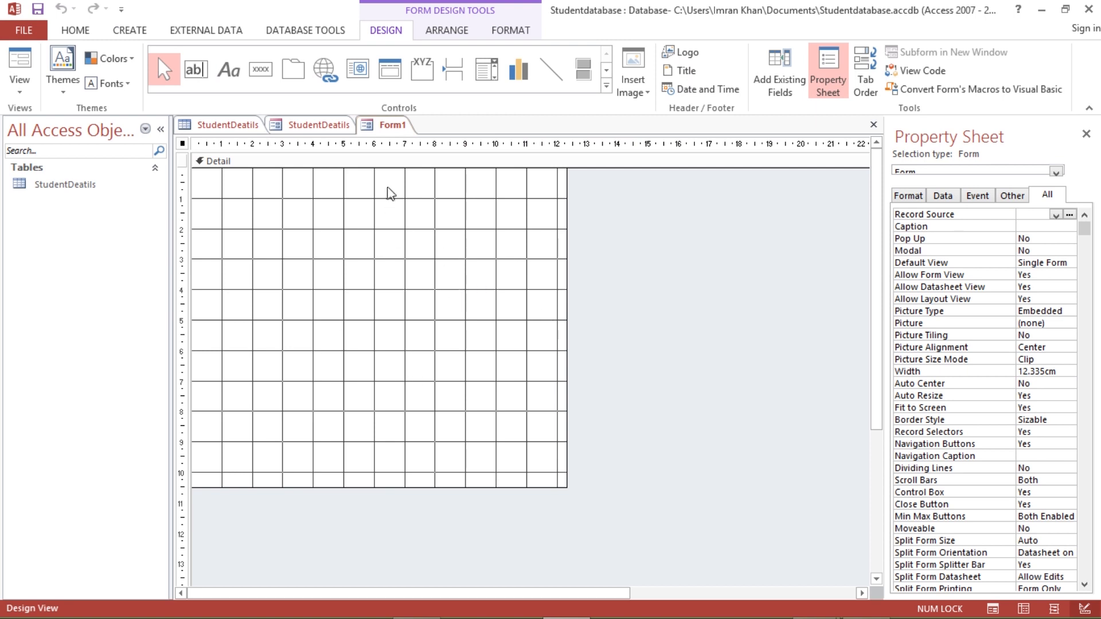
{"action": "right_click", "coordinate": [385, 133]}
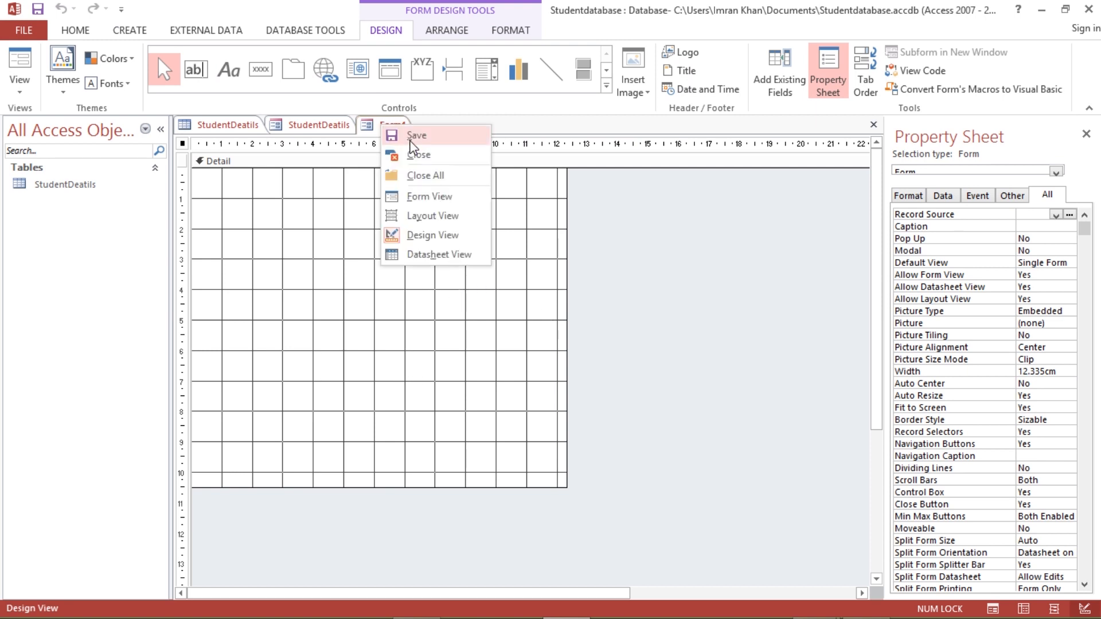
{"action": "left_click", "coordinate": [417, 155]}
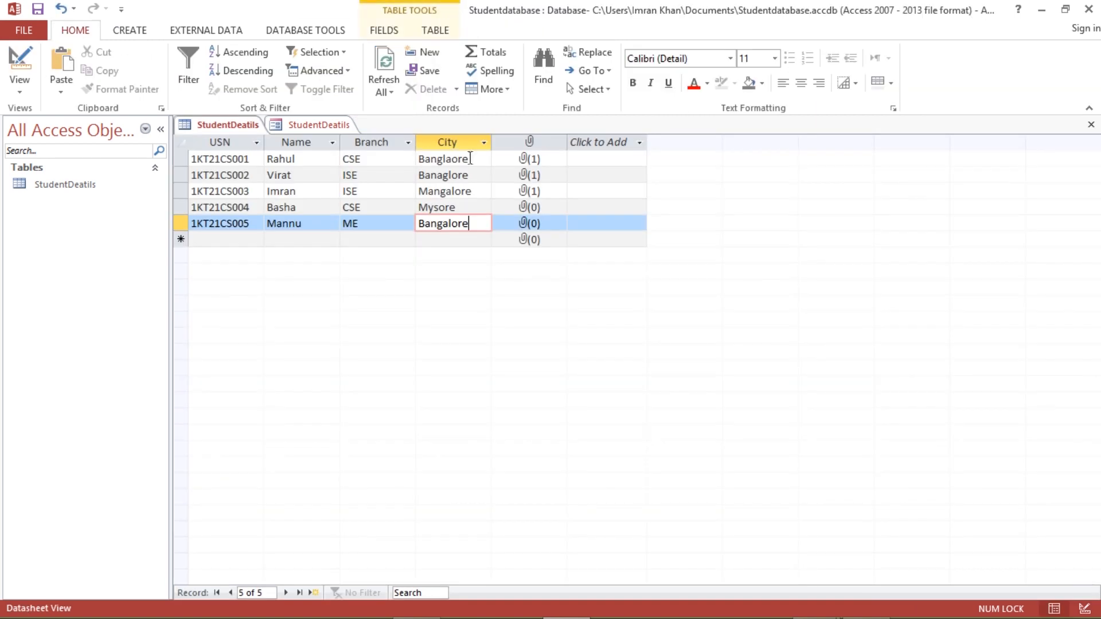
{"action": "left_click", "coordinate": [136, 30]}
{"action": "left_click", "coordinate": [348, 81]}
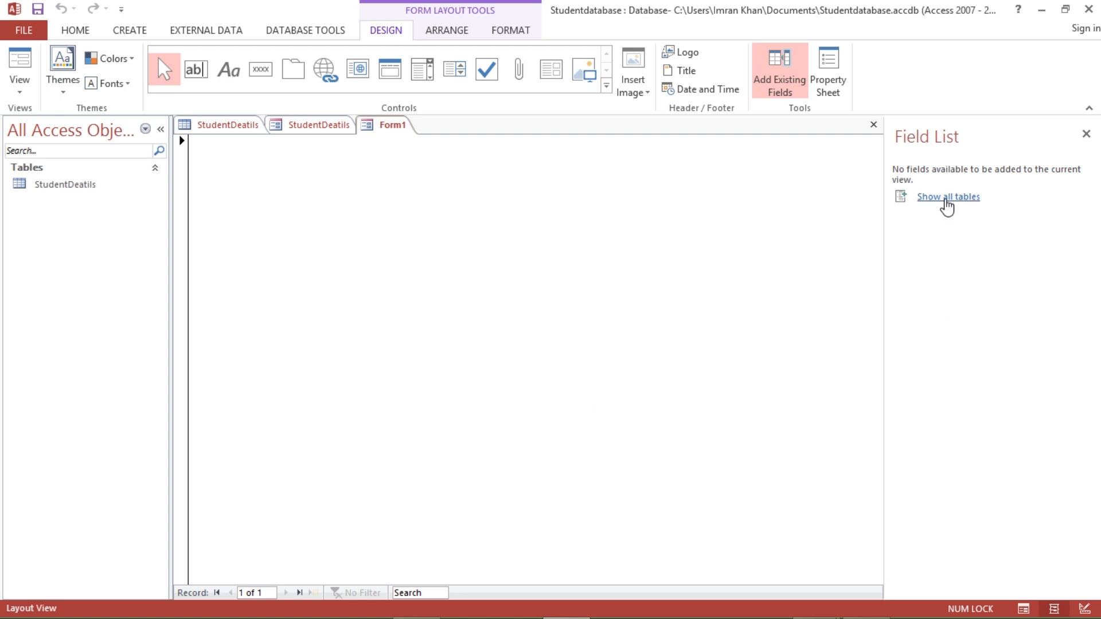
{"action": "left_click", "coordinate": [947, 200]}
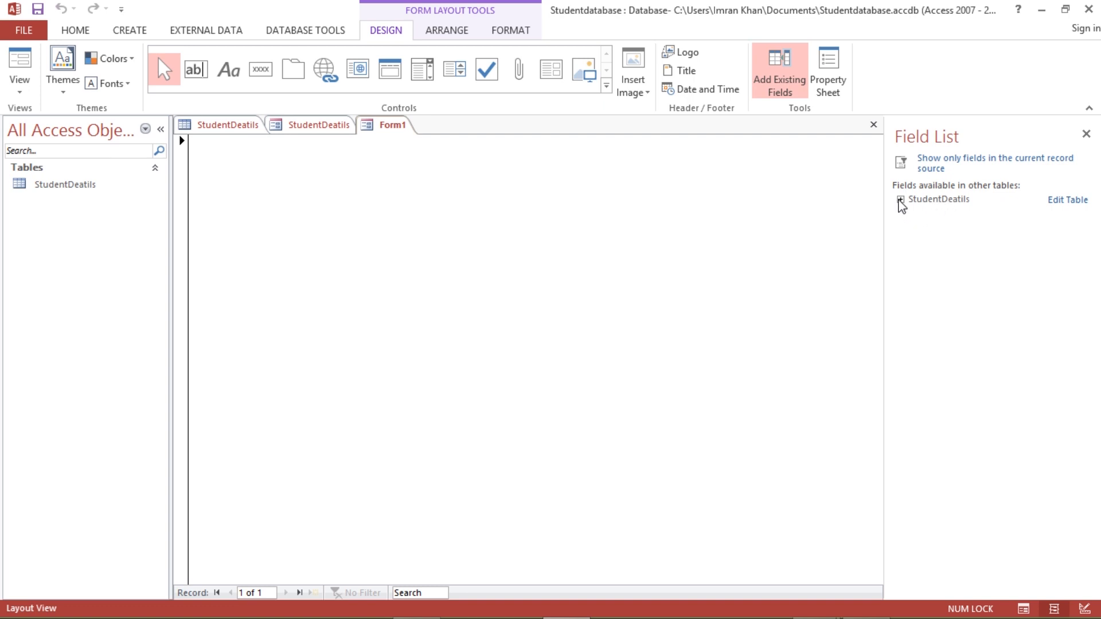
{"action": "left_click", "coordinate": [901, 200]}
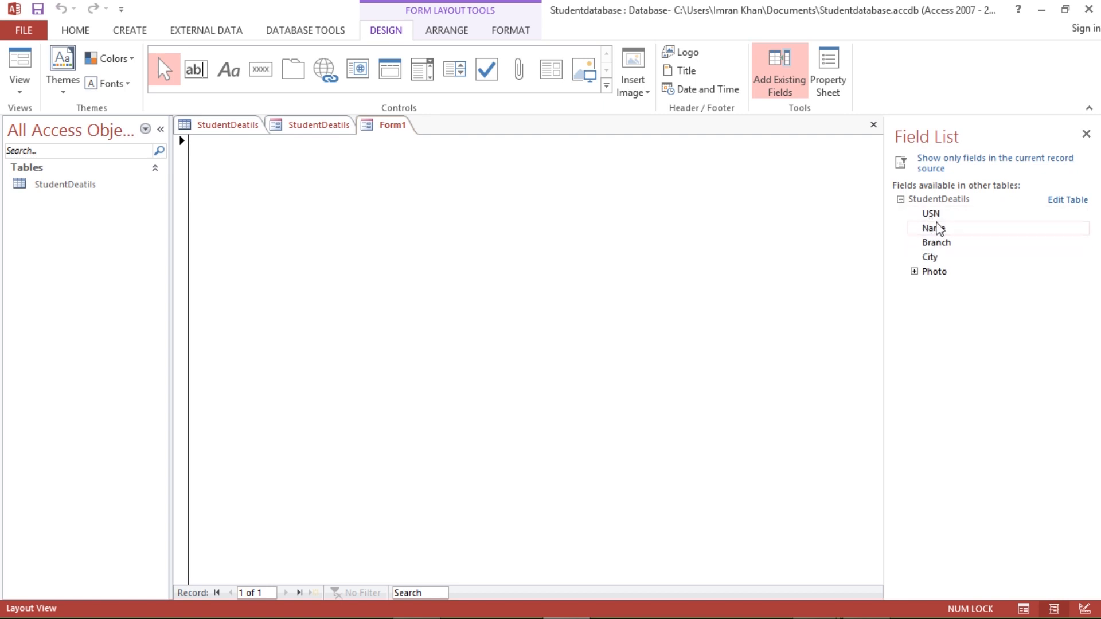
{"action": "left_click_drag", "start_coordinate": [932, 214], "coordinate": [477, 209]}
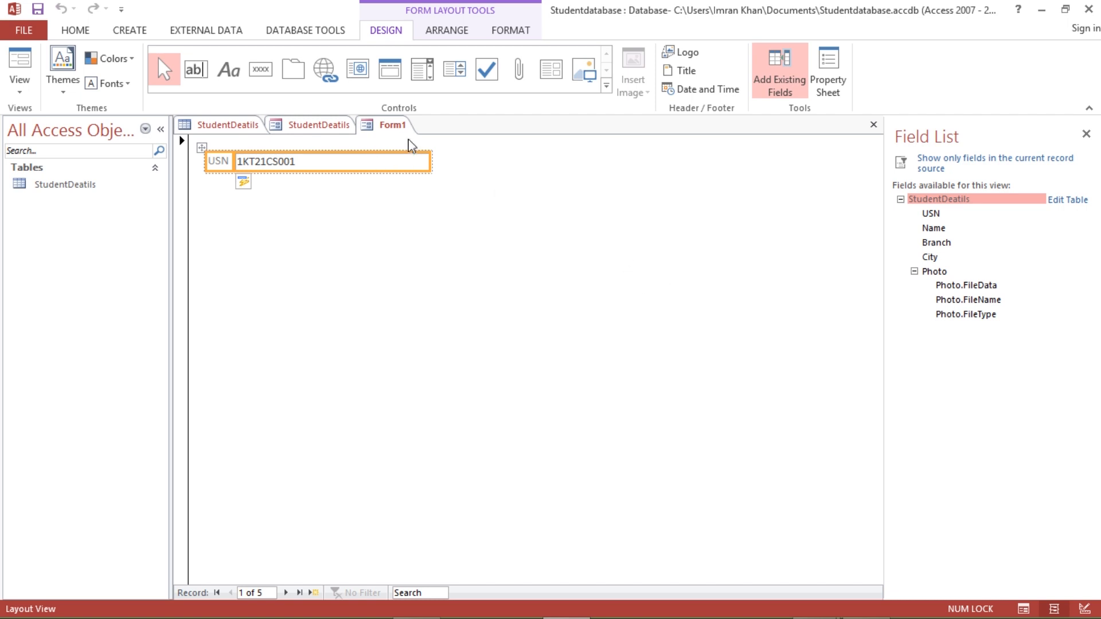
{"action": "right_click", "coordinate": [395, 126]}
{"action": "left_click", "coordinate": [430, 152]}
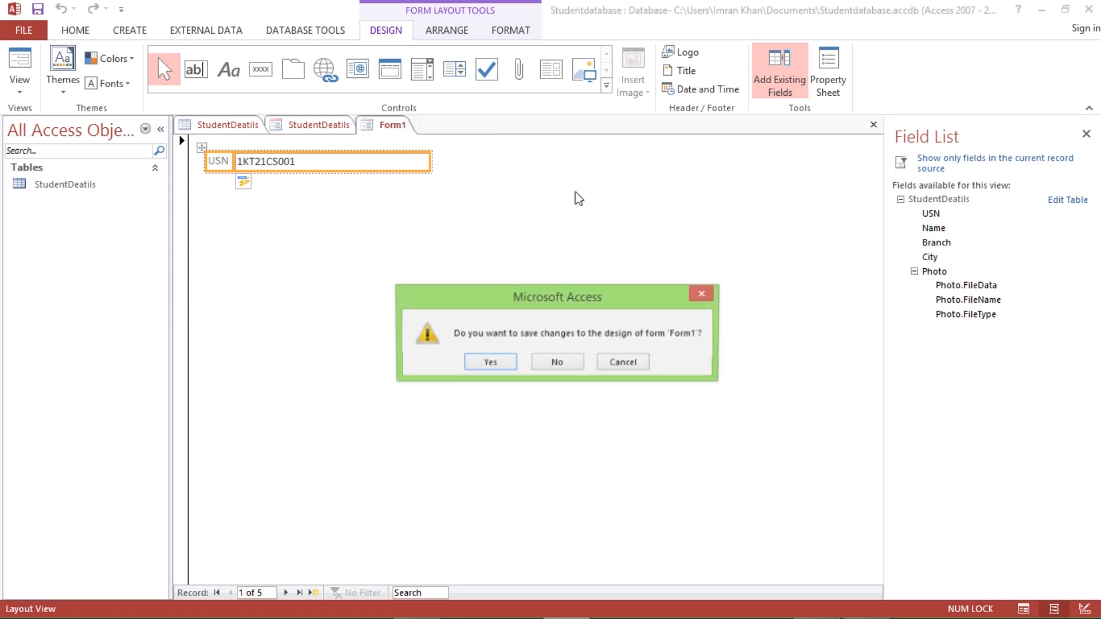
{"action": "left_click", "coordinate": [576, 362]}
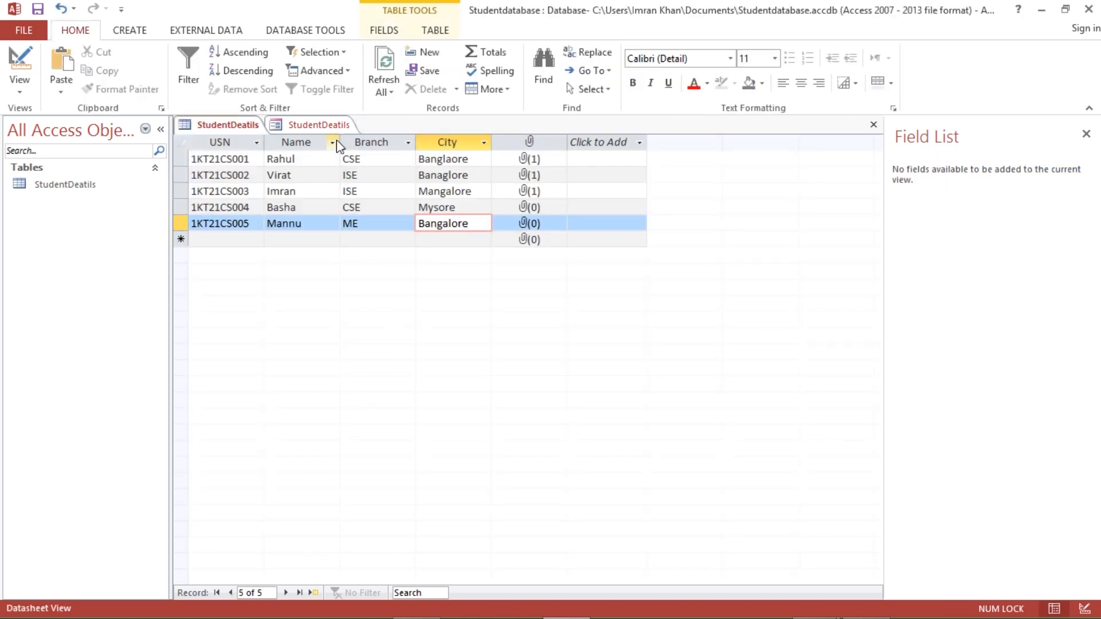
{"action": "left_click", "coordinate": [331, 124]}
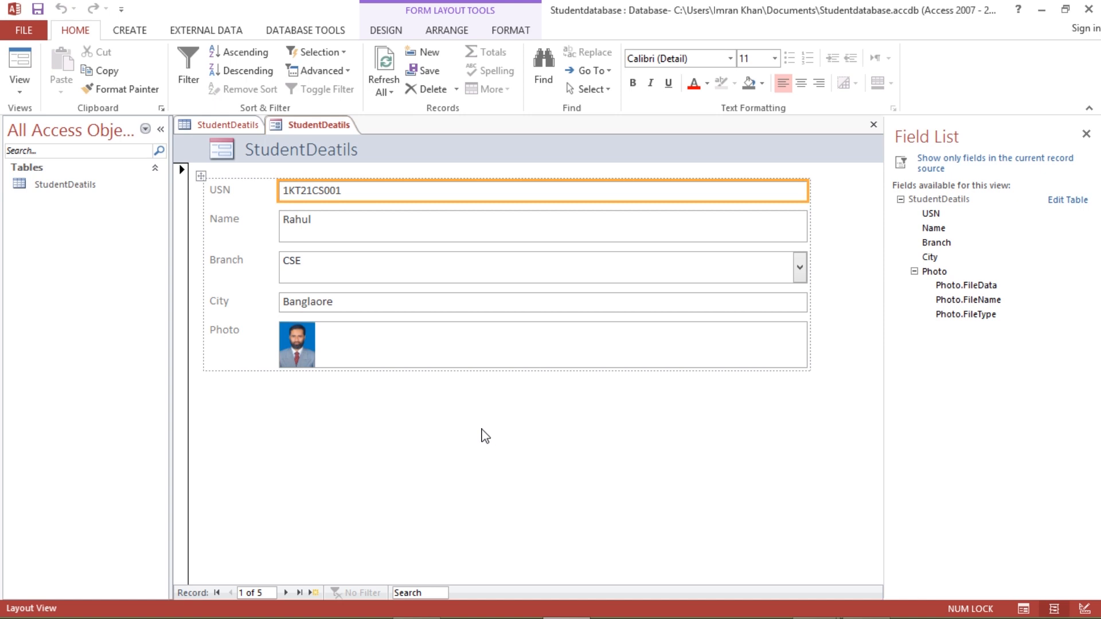
- Narrow all the form's field boxes and move the whole layout toward the form's centre
{"action": "left_click", "coordinate": [674, 309]}
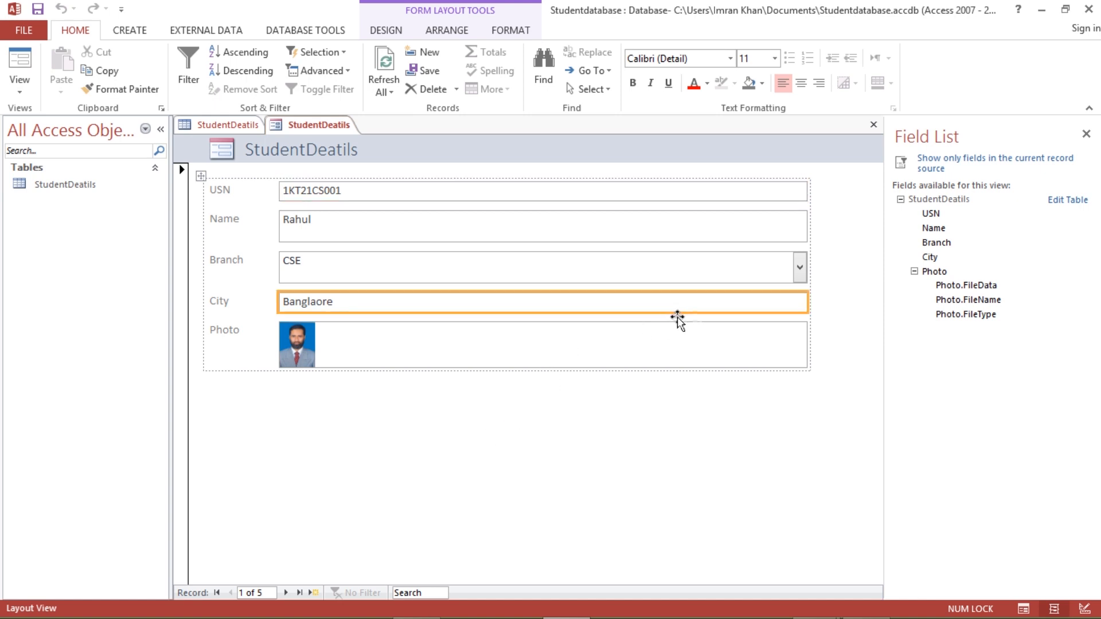
{"action": "left_click", "coordinate": [745, 263]}
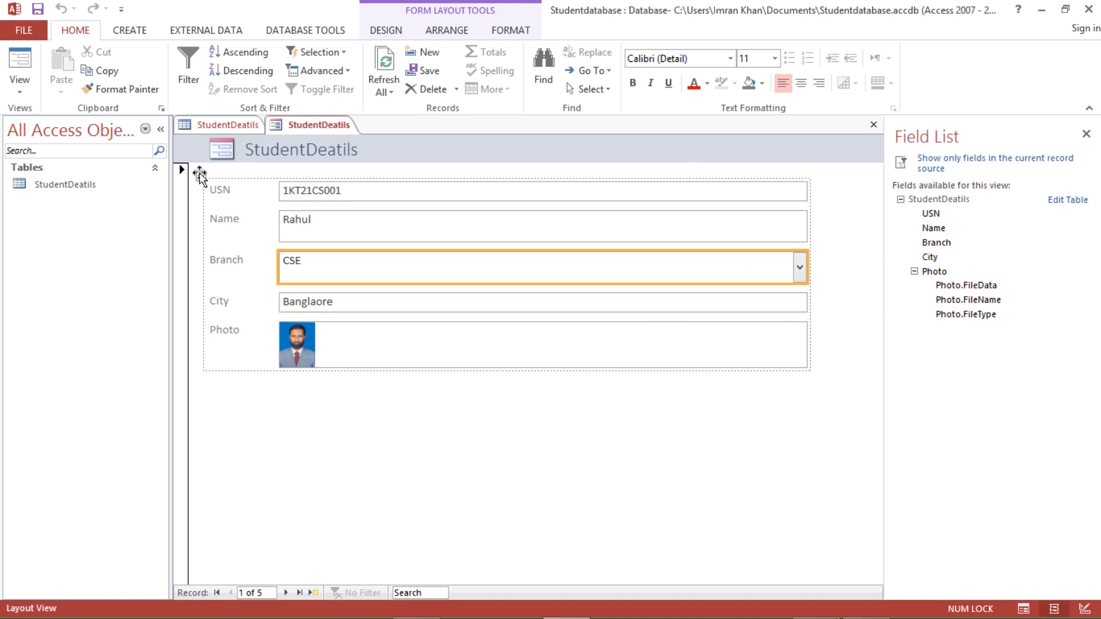
{"action": "left_click", "coordinate": [201, 176]}
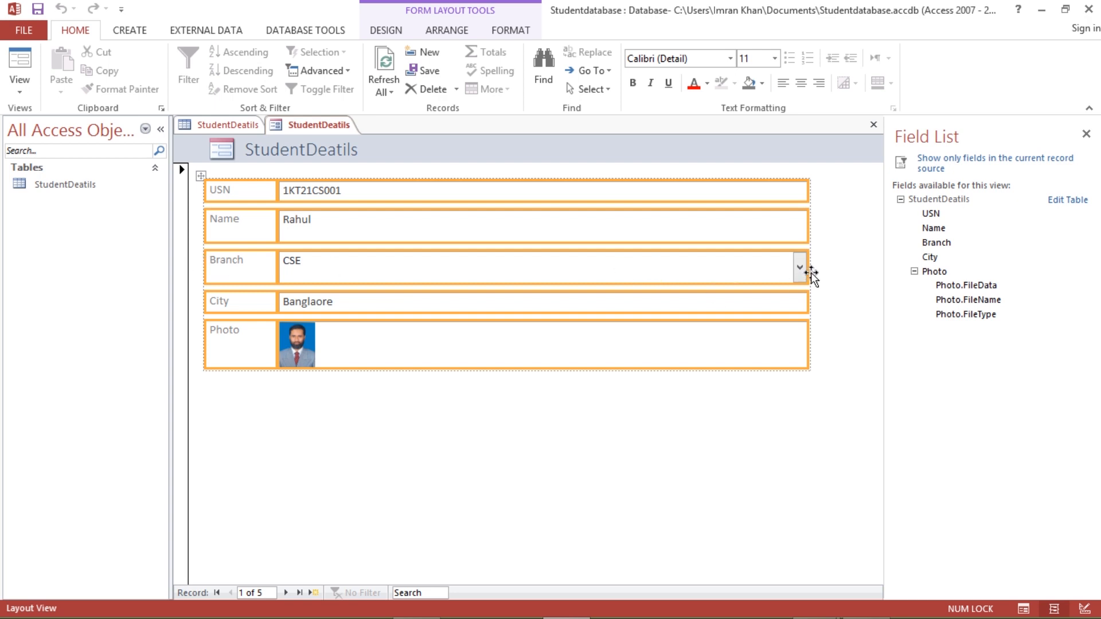
{"action": "left_click_drag", "start_coordinate": [808, 273], "coordinate": [724, 275]}
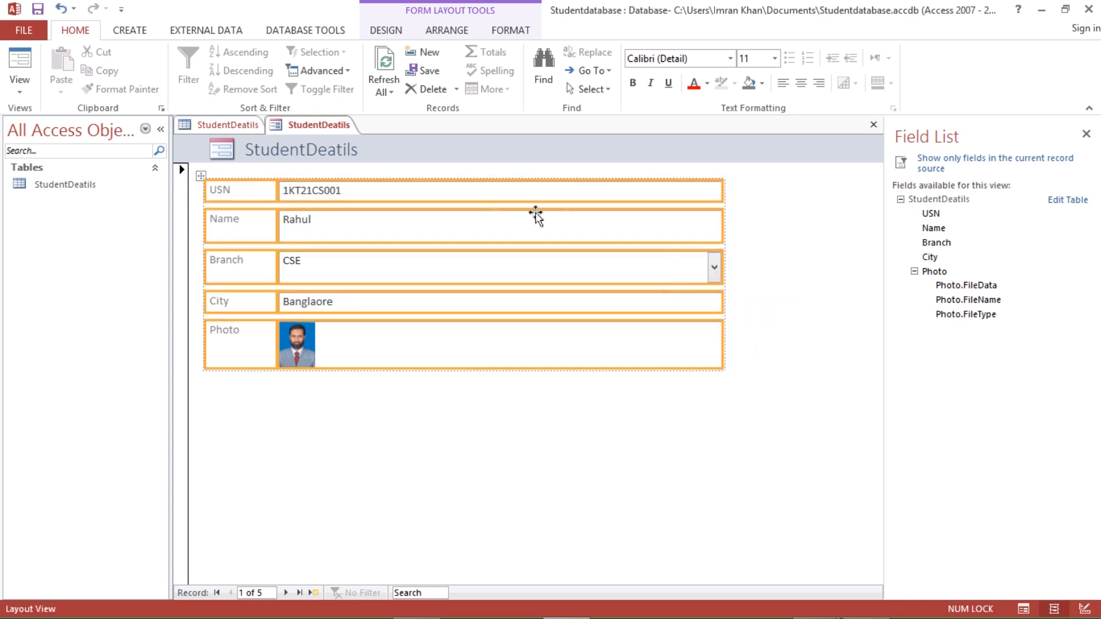
{"action": "left_click_drag", "start_coordinate": [251, 221], "coordinate": [314, 261]}
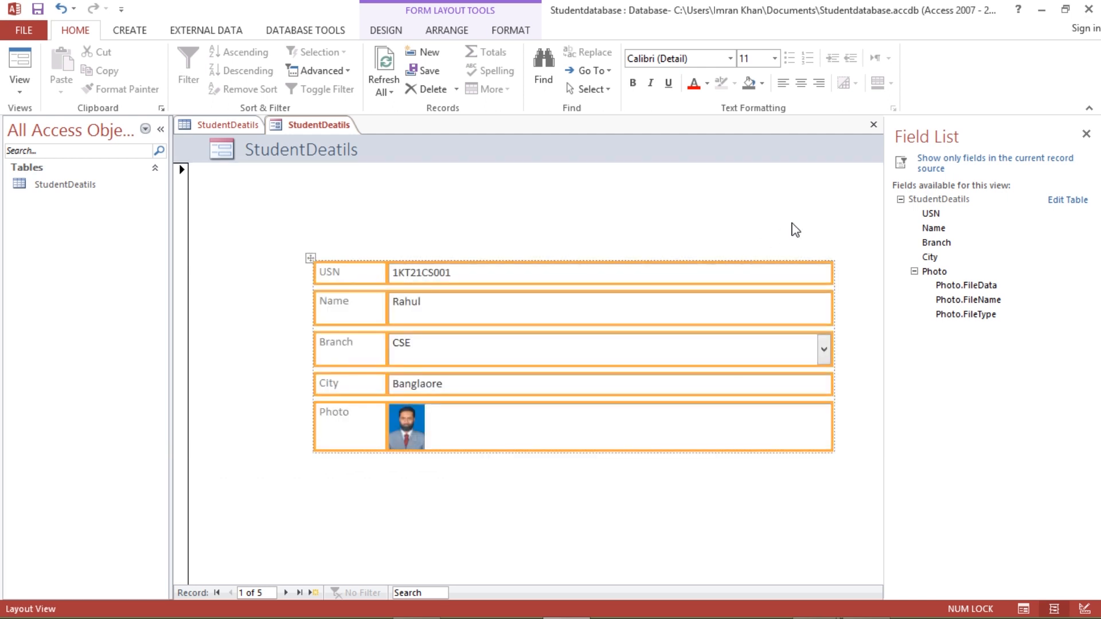
{"action": "left_click", "coordinate": [793, 228]}
- Widen the label column and make the USN and Name rows taller to match
{"action": "left_click", "coordinate": [343, 280]}
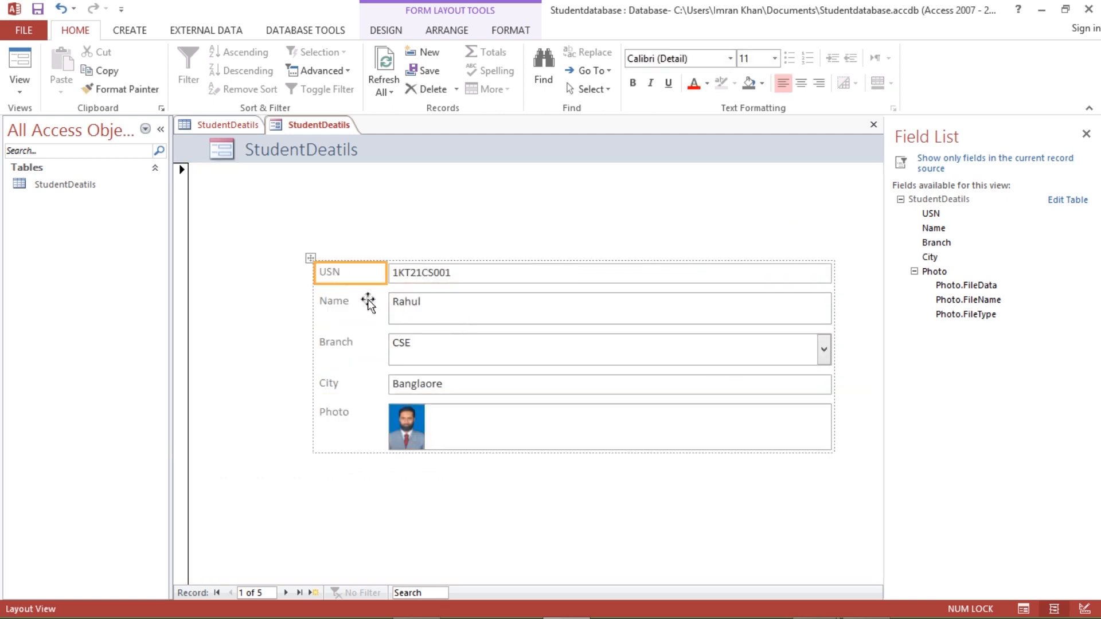
{"action": "left_click_drag", "start_coordinate": [312, 274], "coordinate": [303, 275]}
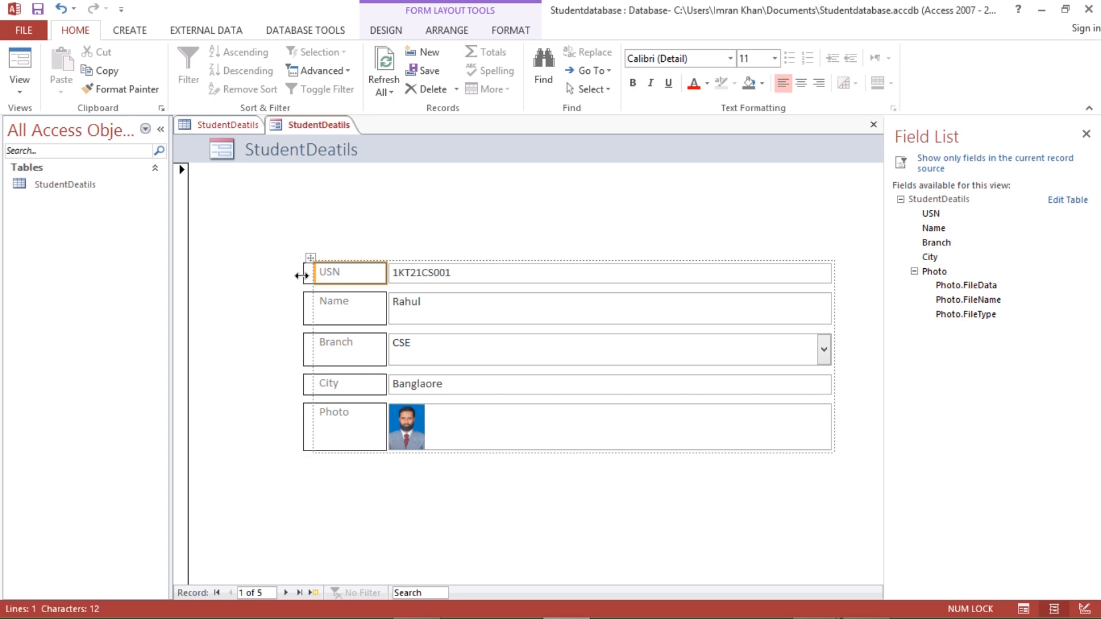
{"action": "left_click", "coordinate": [467, 280]}
{"action": "left_click_drag", "start_coordinate": [560, 262], "coordinate": [560, 251]}
{"action": "left_click", "coordinate": [562, 308]}
{"action": "left_click_drag", "start_coordinate": [565, 292], "coordinate": [566, 287]}
{"action": "left_click", "coordinate": [564, 259]}
{"action": "left_click_drag", "start_coordinate": [584, 249], "coordinate": [582, 247]}
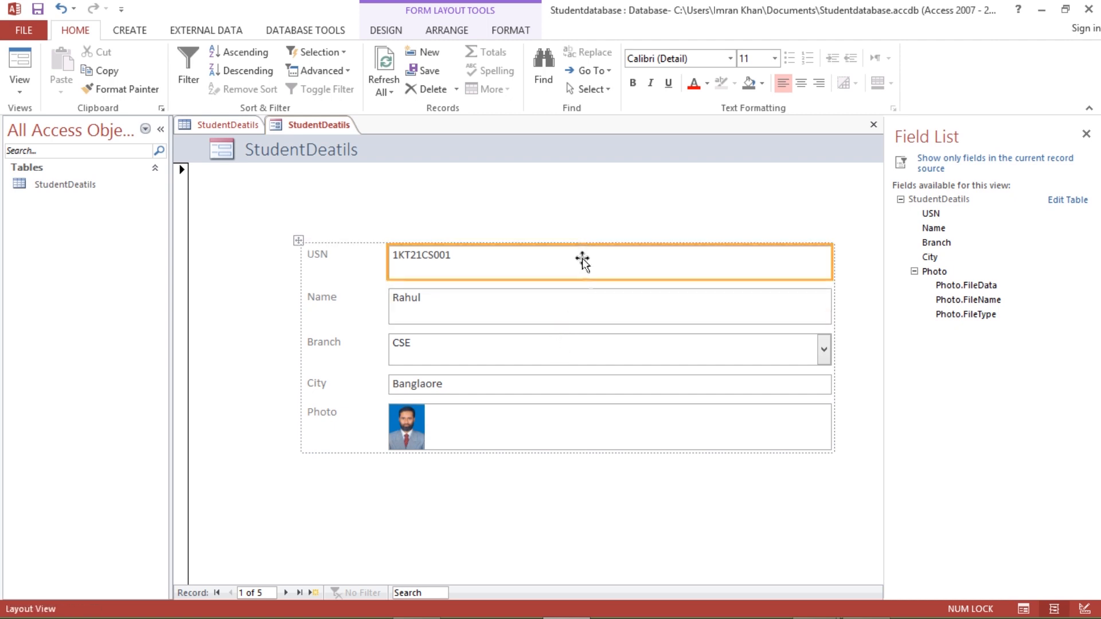
{"action": "left_click", "coordinate": [600, 477]}
{"action": "left_click", "coordinate": [542, 361]}
{"action": "left_click", "coordinate": [452, 479]}
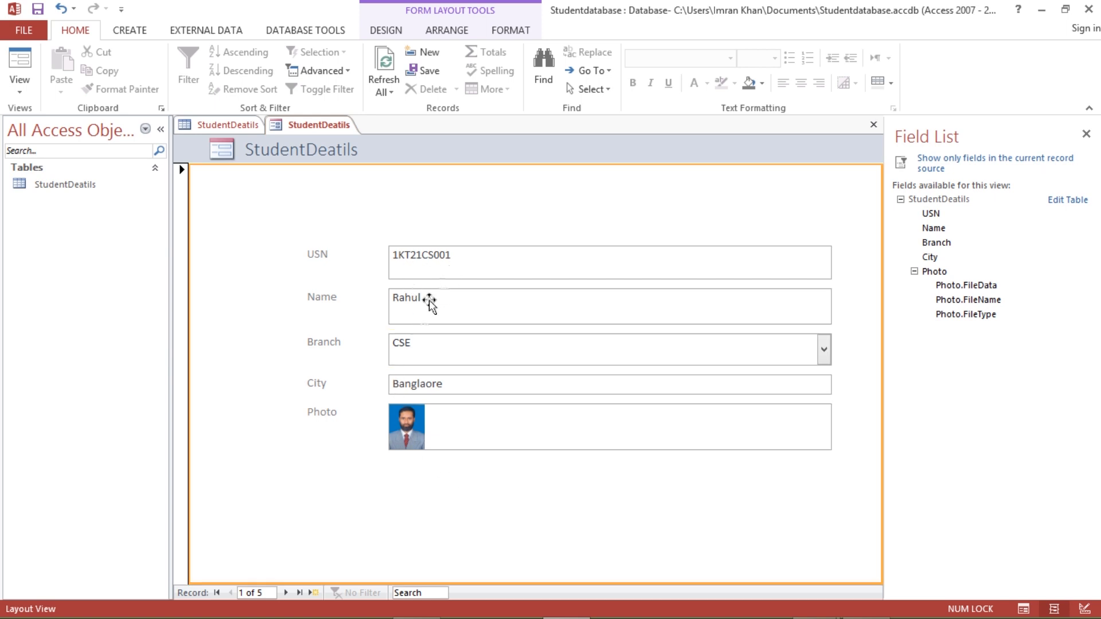
- Page forward to record 5 of 5, then back to the first student record
{"action": "left_click", "coordinate": [287, 593]}
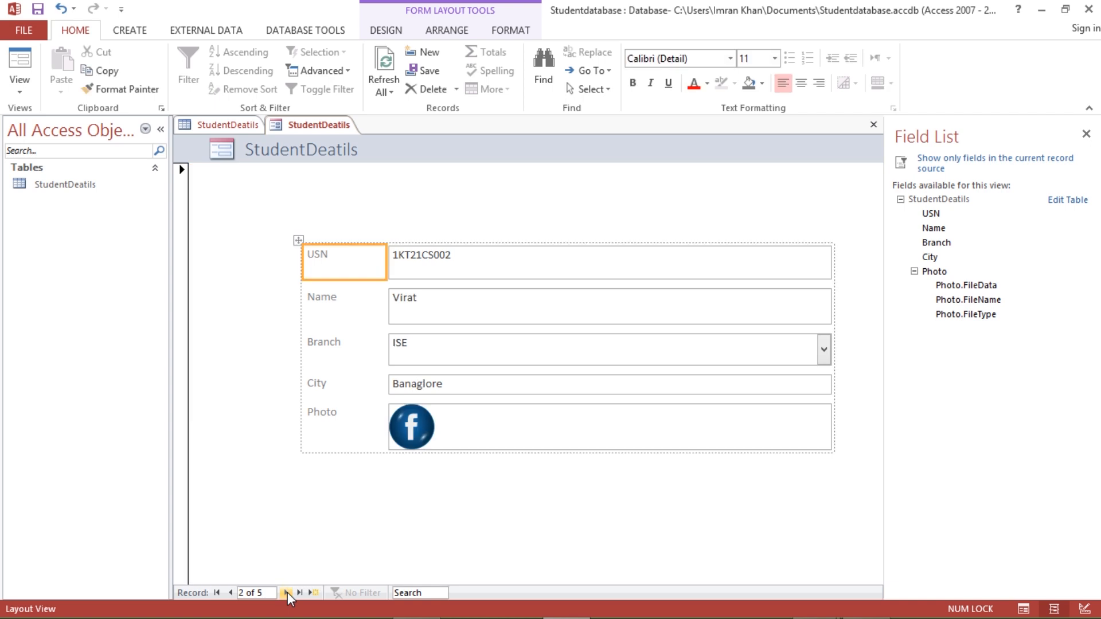
{"action": "left_click", "coordinate": [288, 593]}
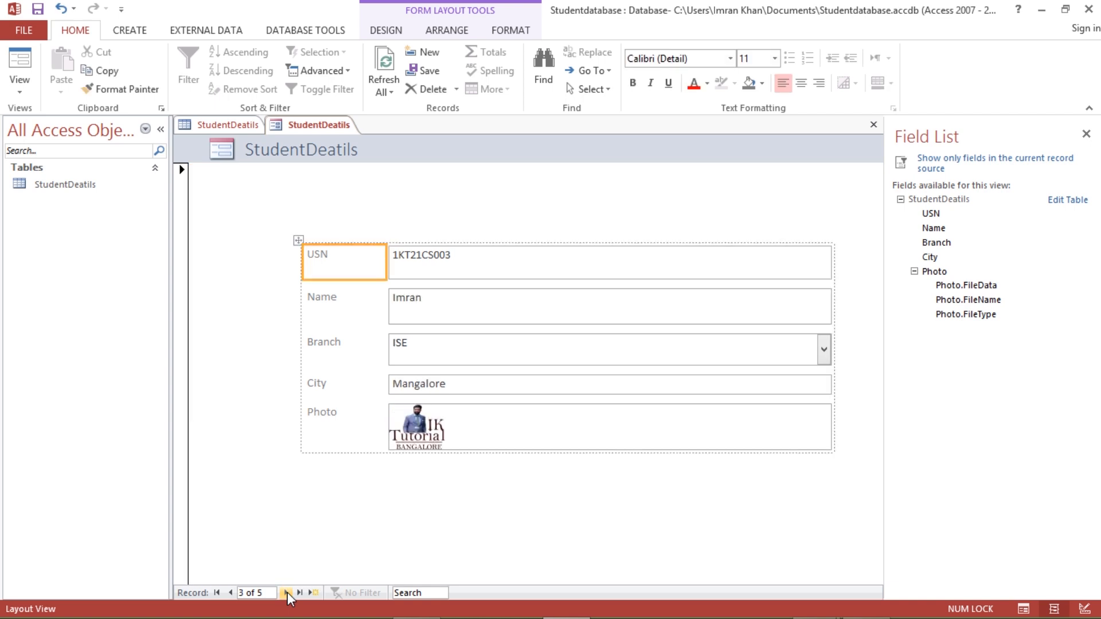
{"action": "left_click", "coordinate": [287, 593]}
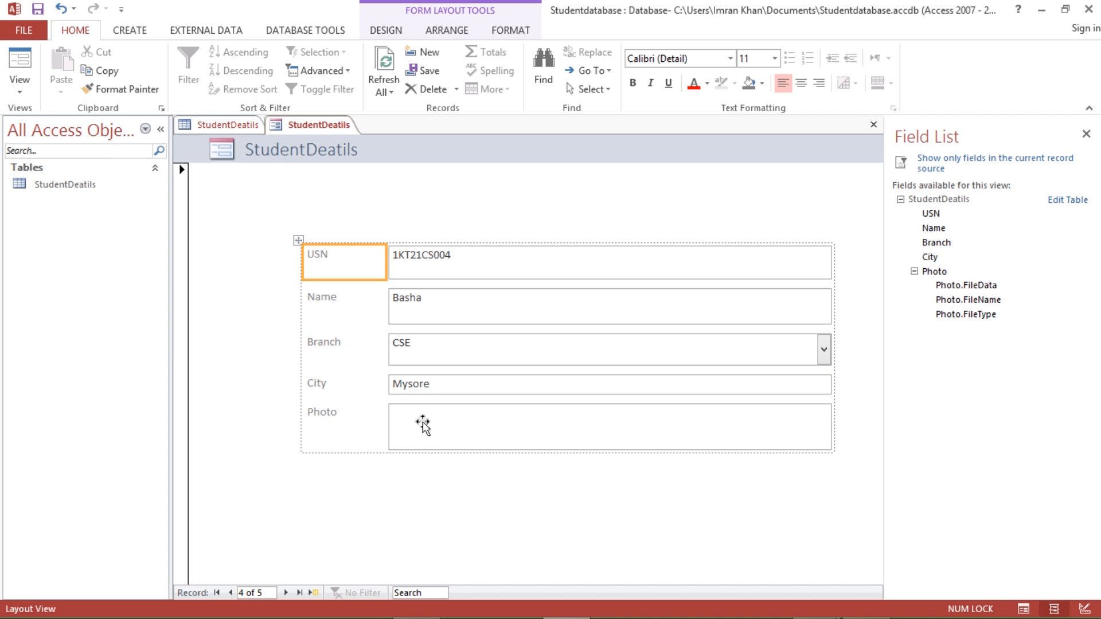
{"action": "left_click", "coordinate": [286, 593]}
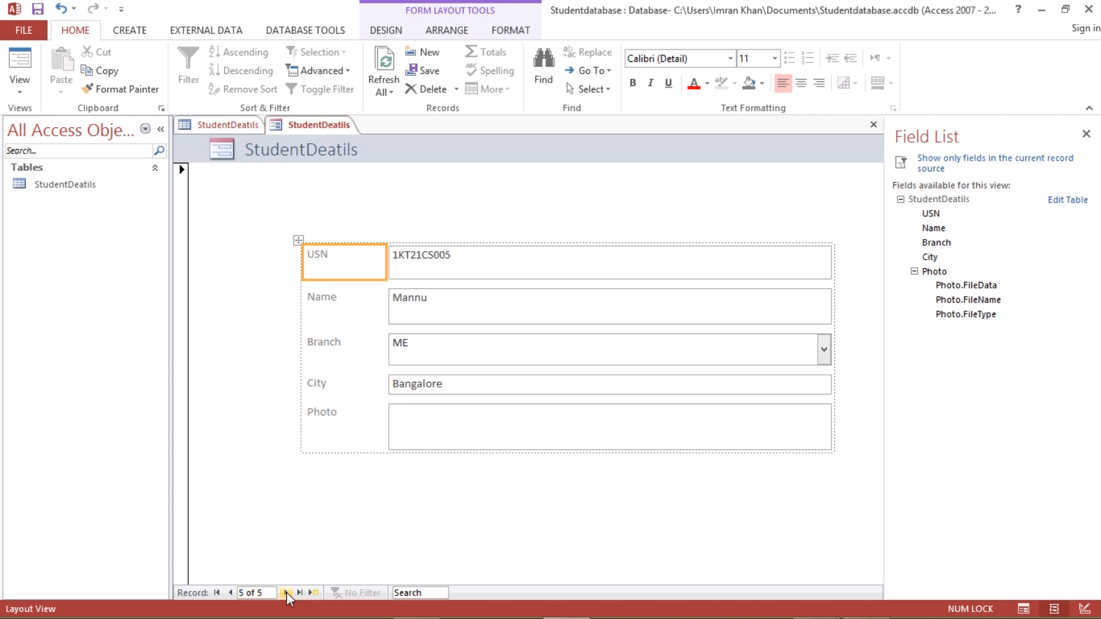
{"action": "left_click", "coordinate": [230, 593]}
{"action": "left_click", "coordinate": [230, 593]}
{"action": "left_click", "coordinate": [230, 593]}
{"action": "left_click", "coordinate": [229, 593]}
{"action": "left_click", "coordinate": [563, 501]}
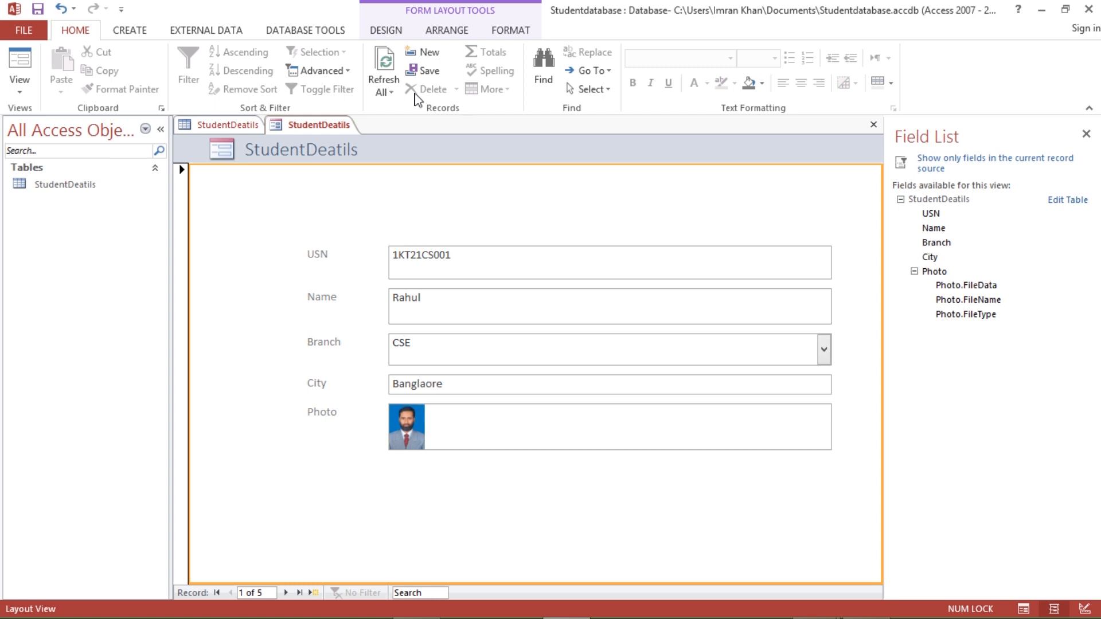
{"action": "left_click", "coordinate": [512, 31]}
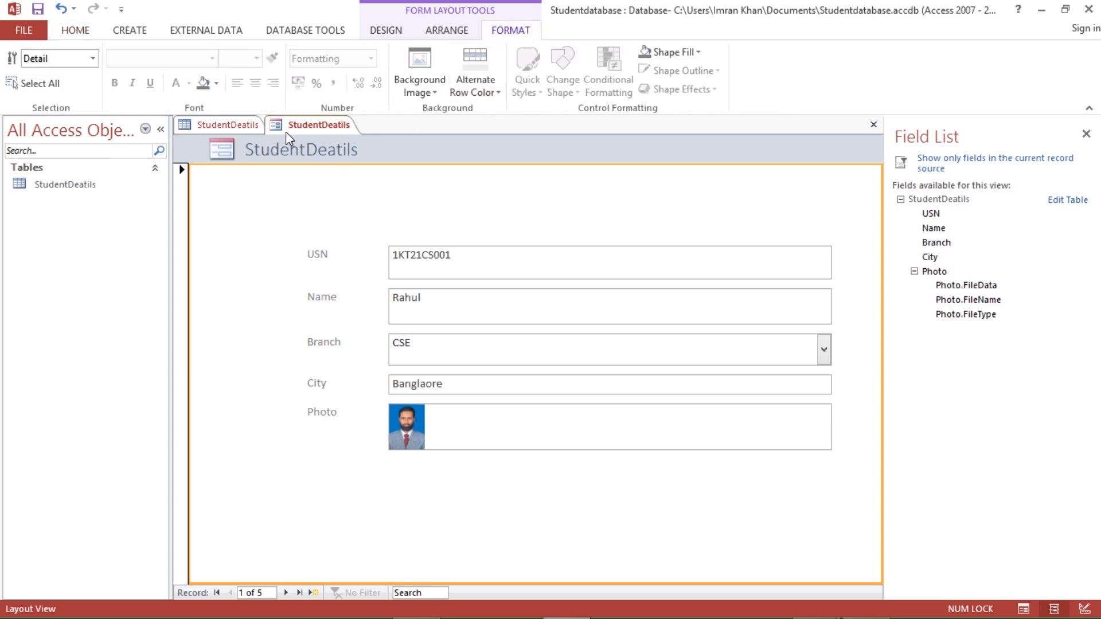
- Fill the form's detail section with a salmon-red background colour
{"action": "left_click", "coordinate": [217, 84]}
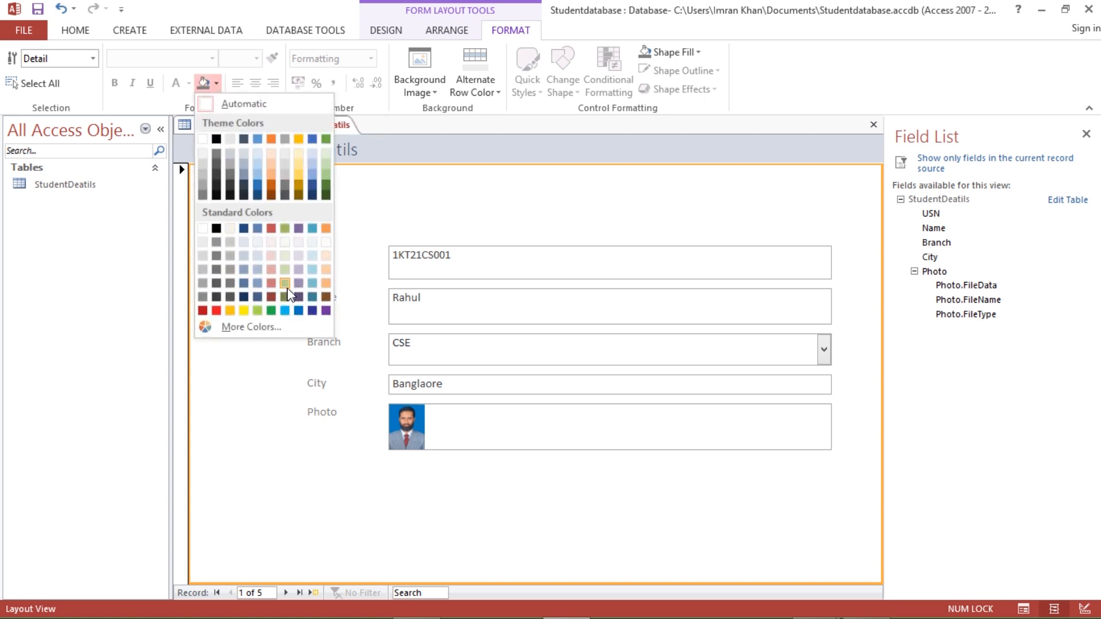
{"action": "left_click", "coordinate": [272, 283]}
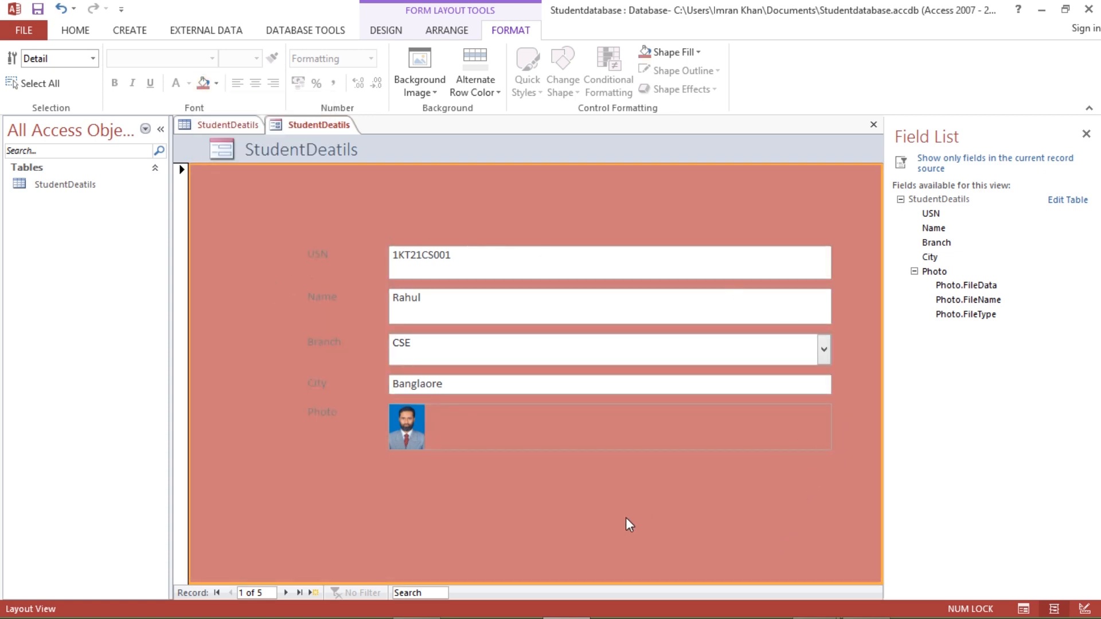
{"action": "left_click", "coordinate": [324, 262]}
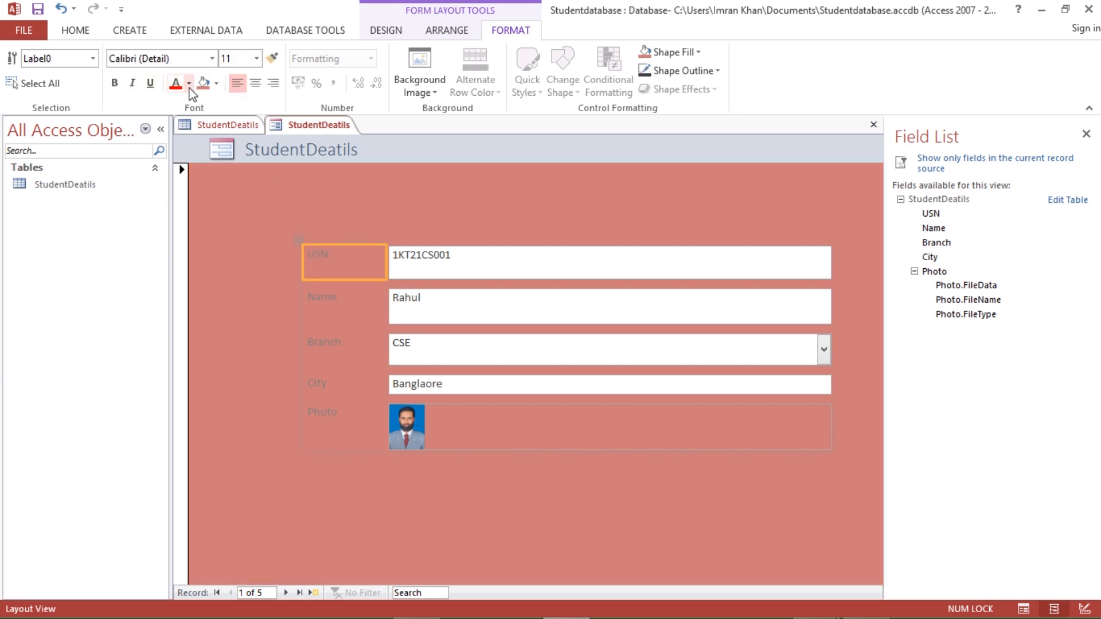
- Set the font colour of the USN, Name and Photo labels to white
{"action": "left_click", "coordinate": [188, 84]}
{"action": "left_click", "coordinate": [176, 140]}
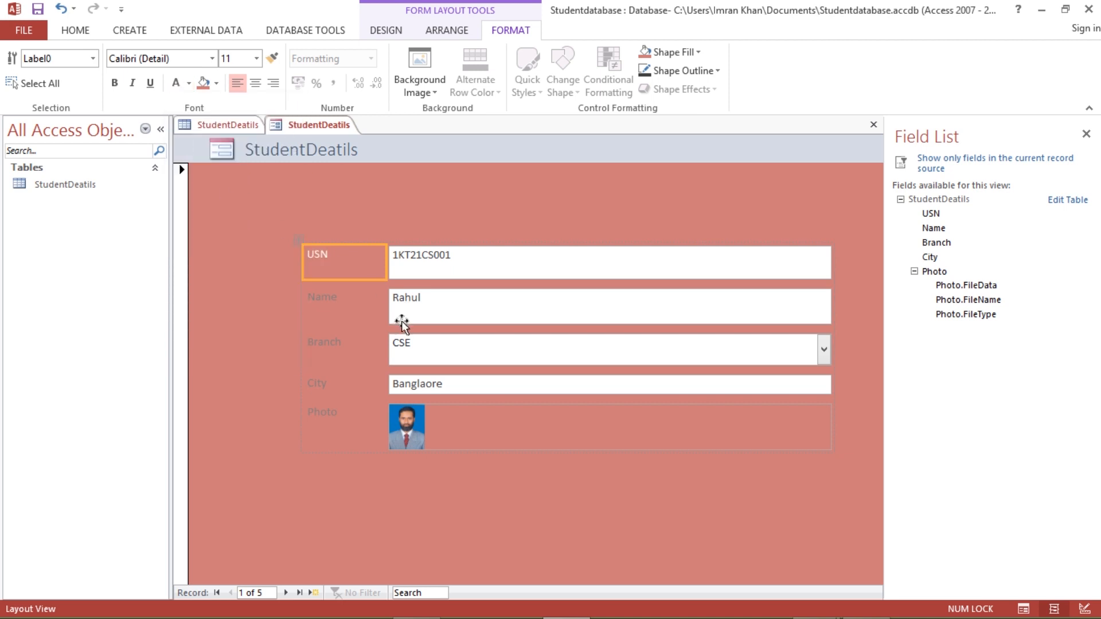
{"action": "left_click", "coordinate": [337, 304]}
{"action": "left_click", "coordinate": [189, 84]}
{"action": "left_click", "coordinate": [189, 84]}
{"action": "left_click", "coordinate": [188, 84]}
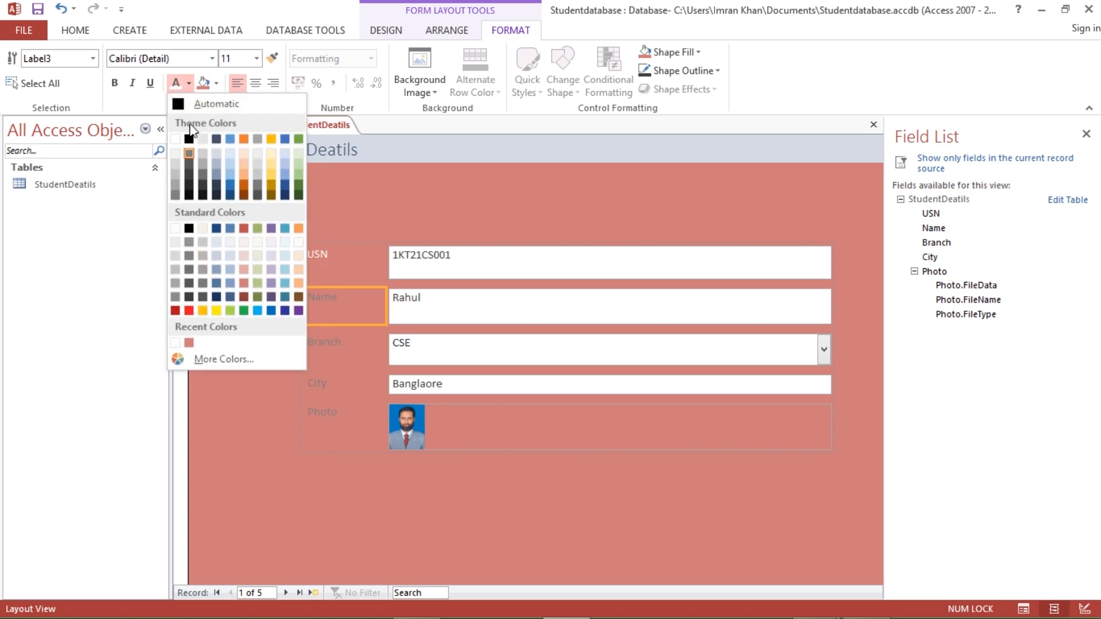
{"action": "left_click", "coordinate": [182, 139]}
{"action": "left_click", "coordinate": [344, 428]}
{"action": "left_click", "coordinate": [177, 83]}
- Make the USN and Name labels bold
{"action": "left_click", "coordinate": [321, 255]}
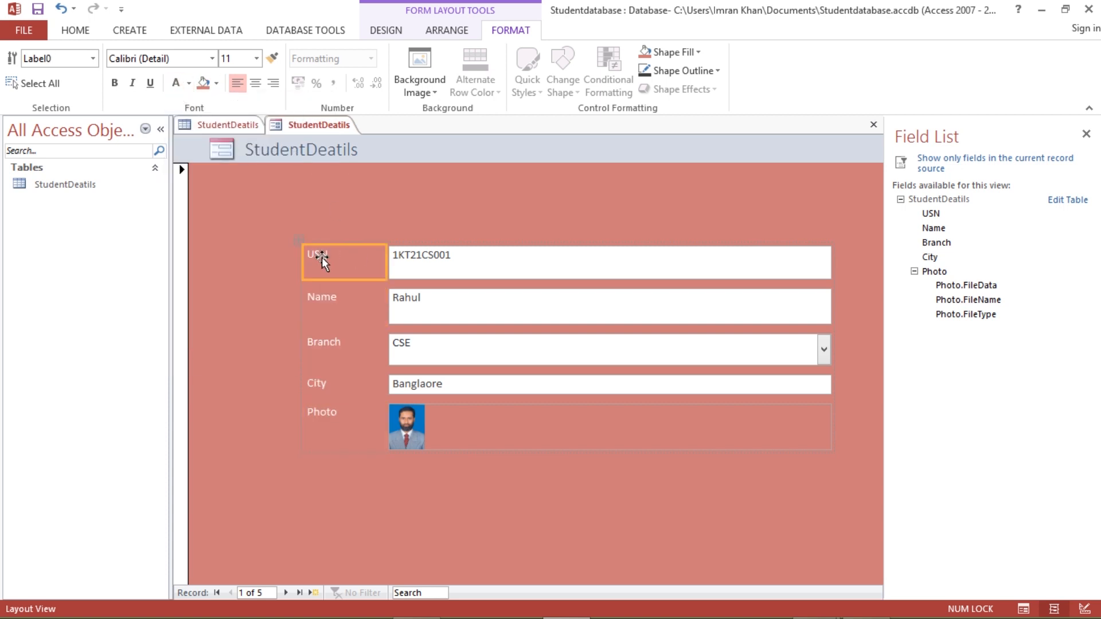
{"action": "left_click", "coordinate": [115, 83]}
{"action": "left_click", "coordinate": [319, 298]}
{"action": "left_click", "coordinate": [114, 83]}
- Select every control in the student field layout
{"action": "left_click", "coordinate": [613, 404]}
{"action": "left_click", "coordinate": [793, 308]}
{"action": "left_click", "coordinate": [834, 276]}
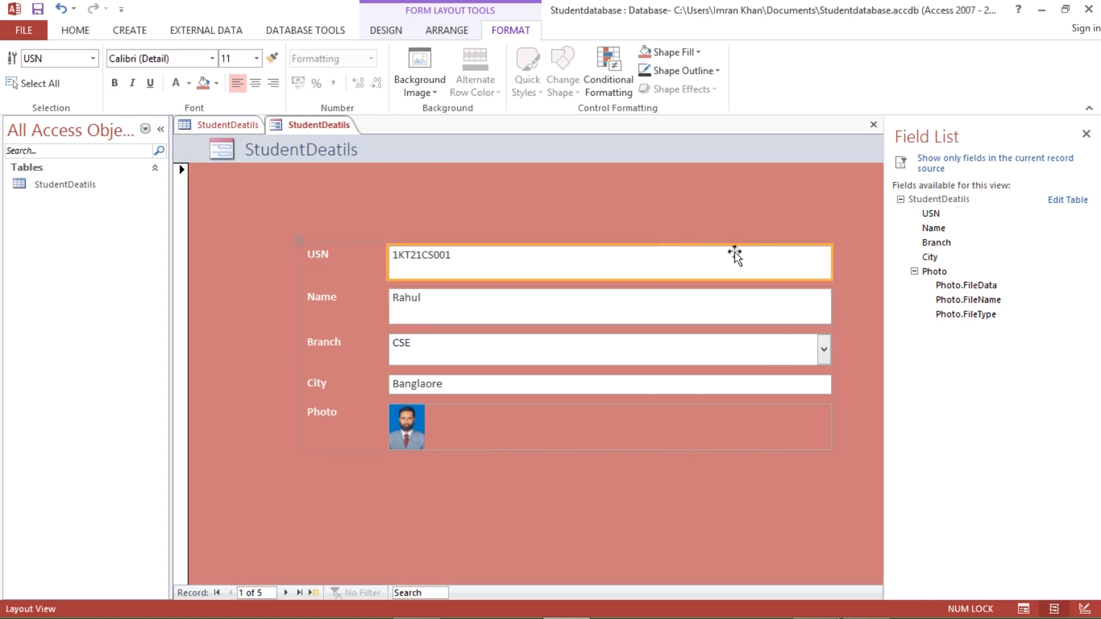
{"action": "left_click", "coordinate": [291, 236]}
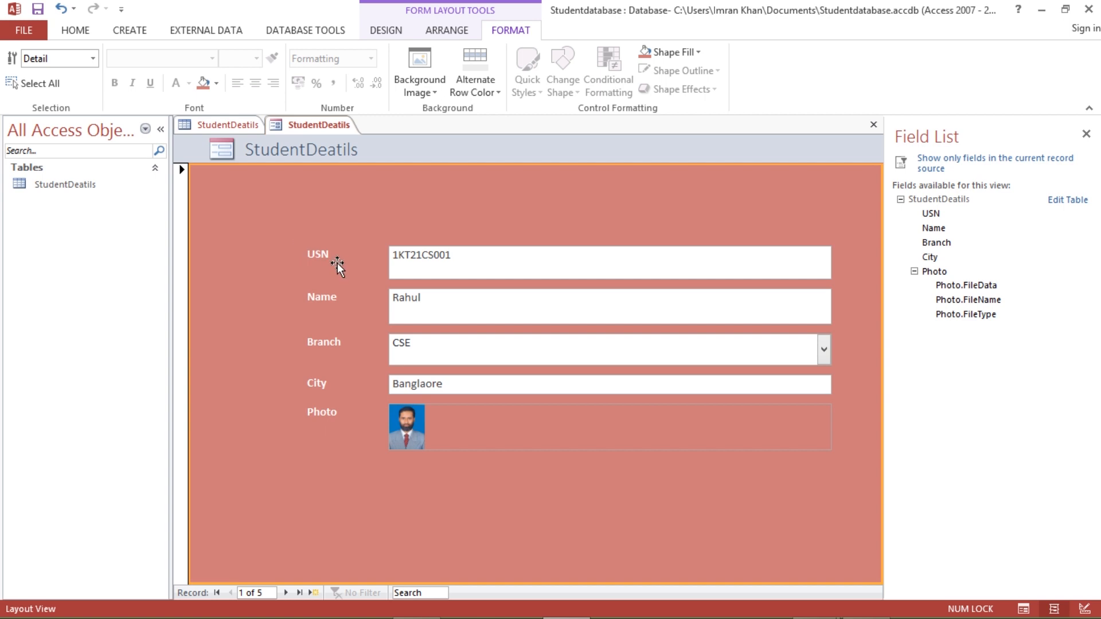
{"action": "left_click", "coordinate": [337, 262]}
{"action": "left_click", "coordinate": [299, 238]}
- Narrow the field boxes and nudge the whole field layout slightly up and left
{"action": "left_click_drag", "start_coordinate": [832, 351], "coordinate": [781, 353]}
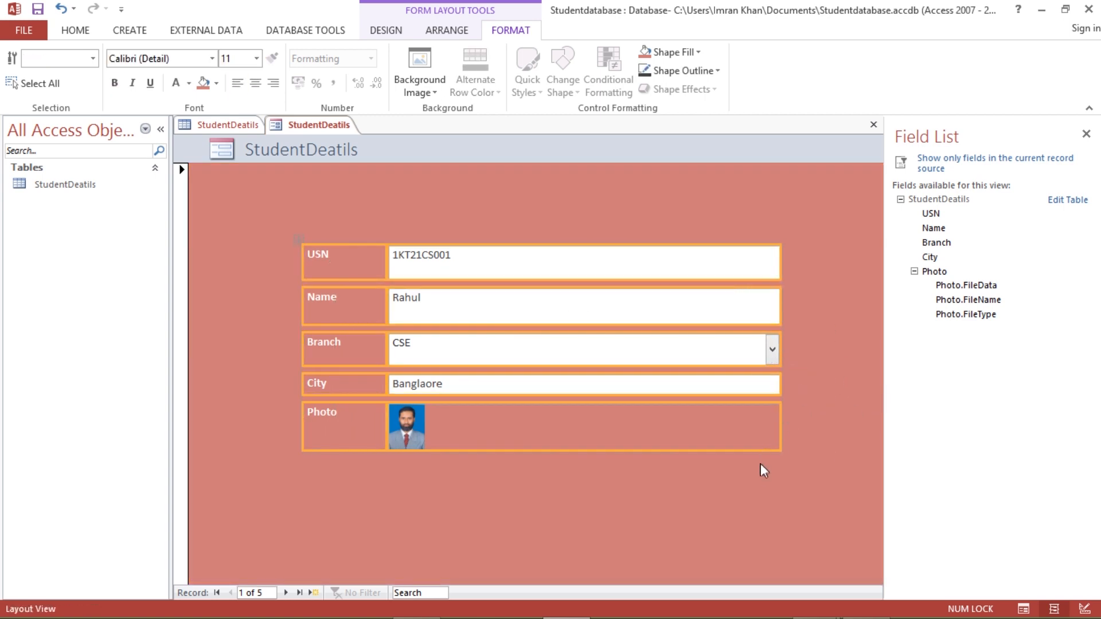
{"action": "left_click", "coordinate": [799, 478]}
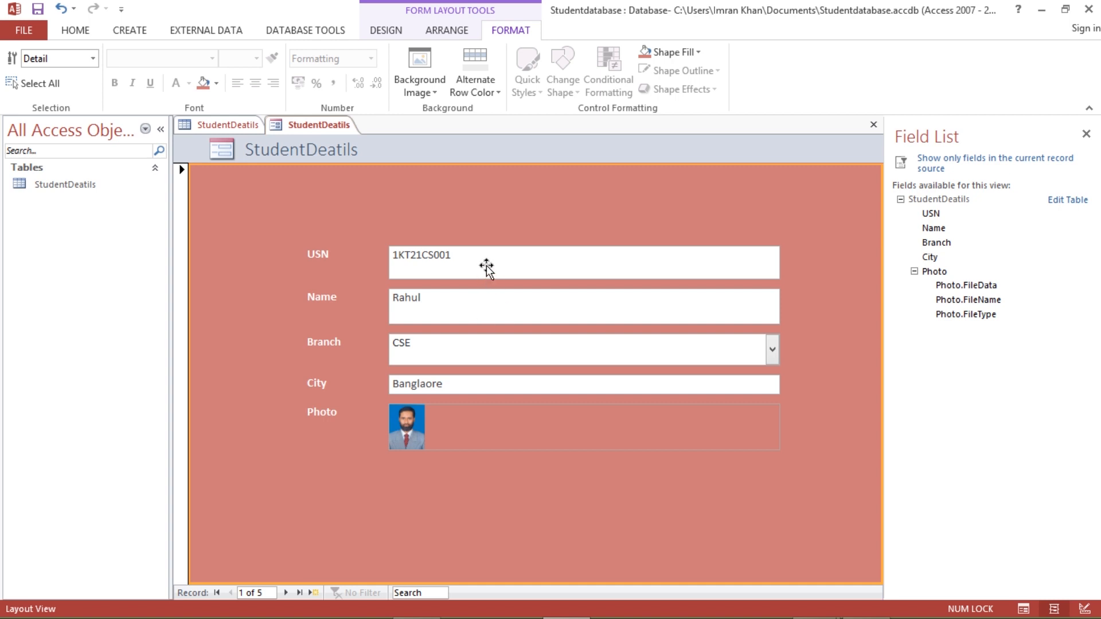
{"action": "left_click", "coordinate": [436, 264]}
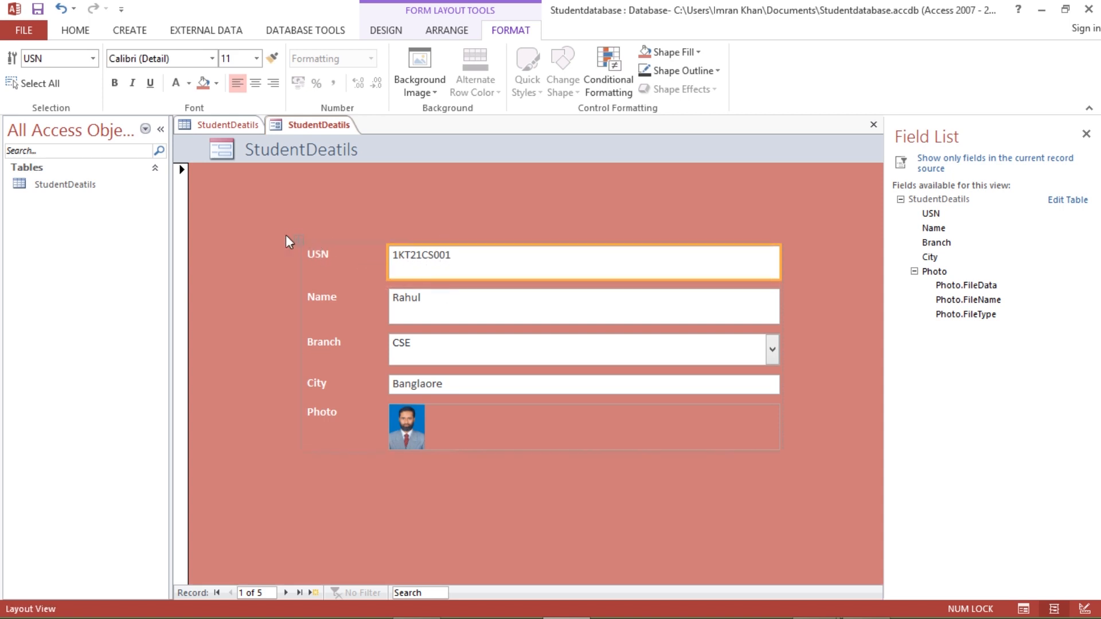
{"action": "left_click_drag", "start_coordinate": [300, 240], "coordinate": [295, 229]}
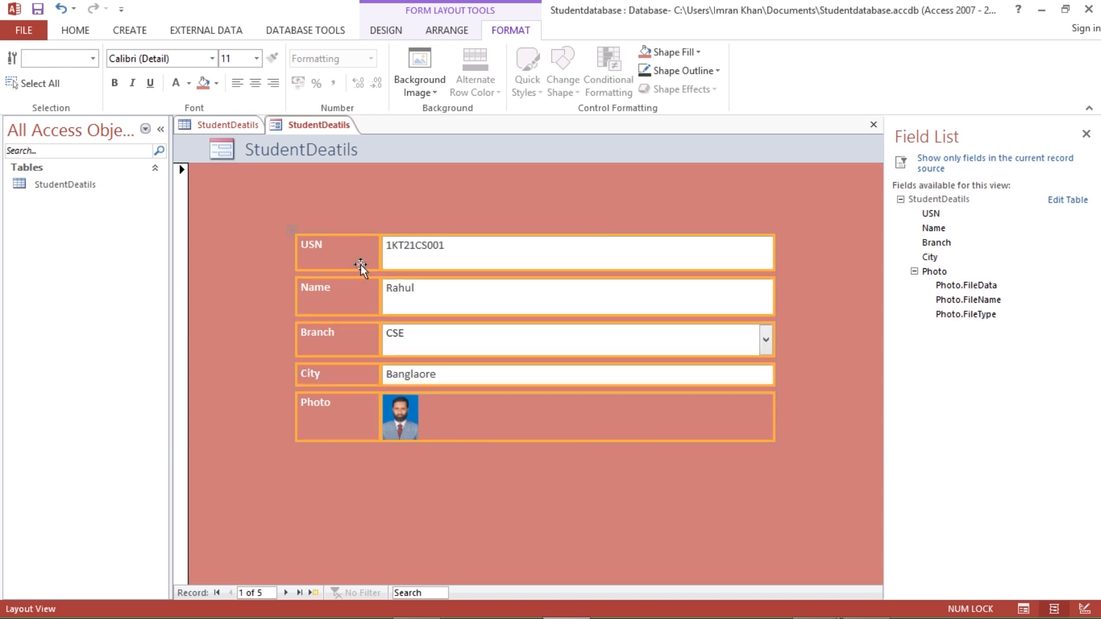
{"action": "left_click", "coordinate": [786, 322]}
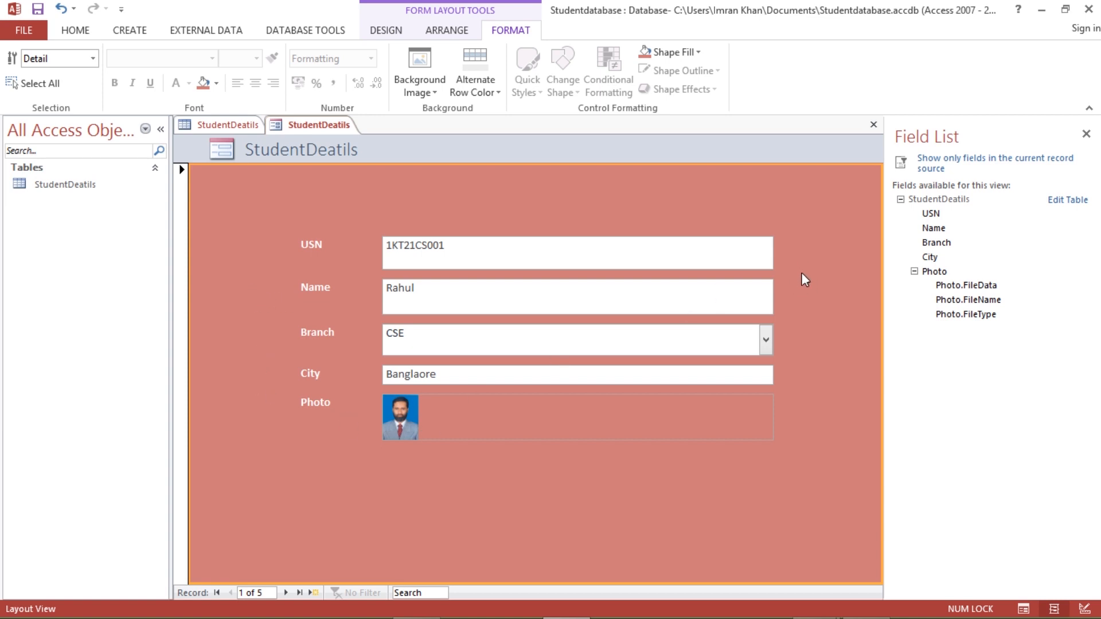
{"action": "right_click", "coordinate": [678, 256]}
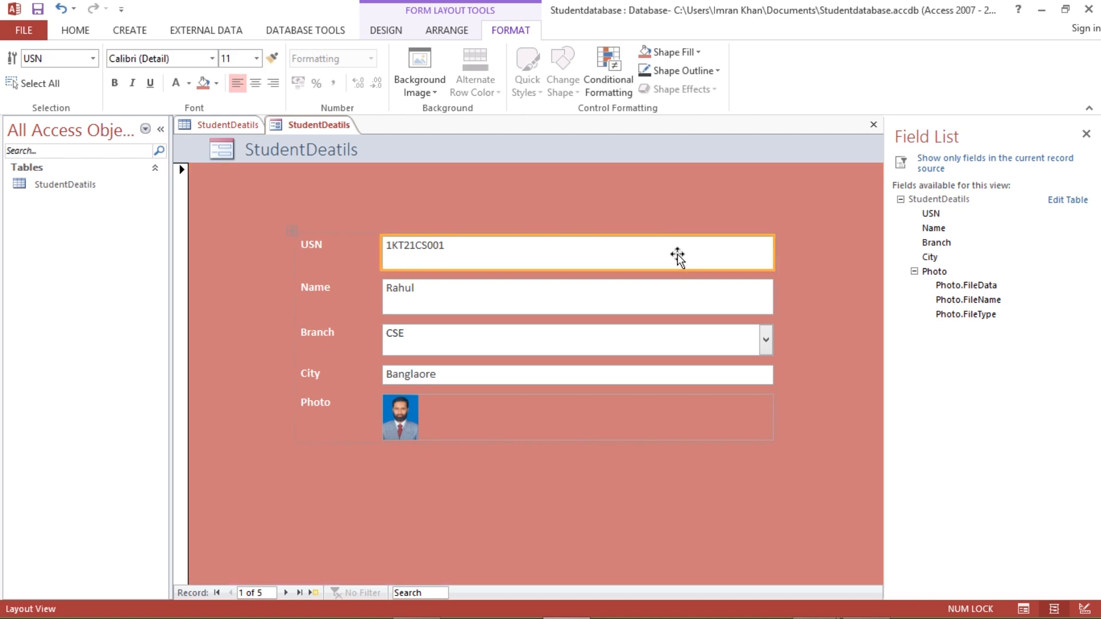
- Switch the fields to a tabular layout and drag the USN label back above Name
{"action": "mouse_move", "coordinate": [764, 229]}
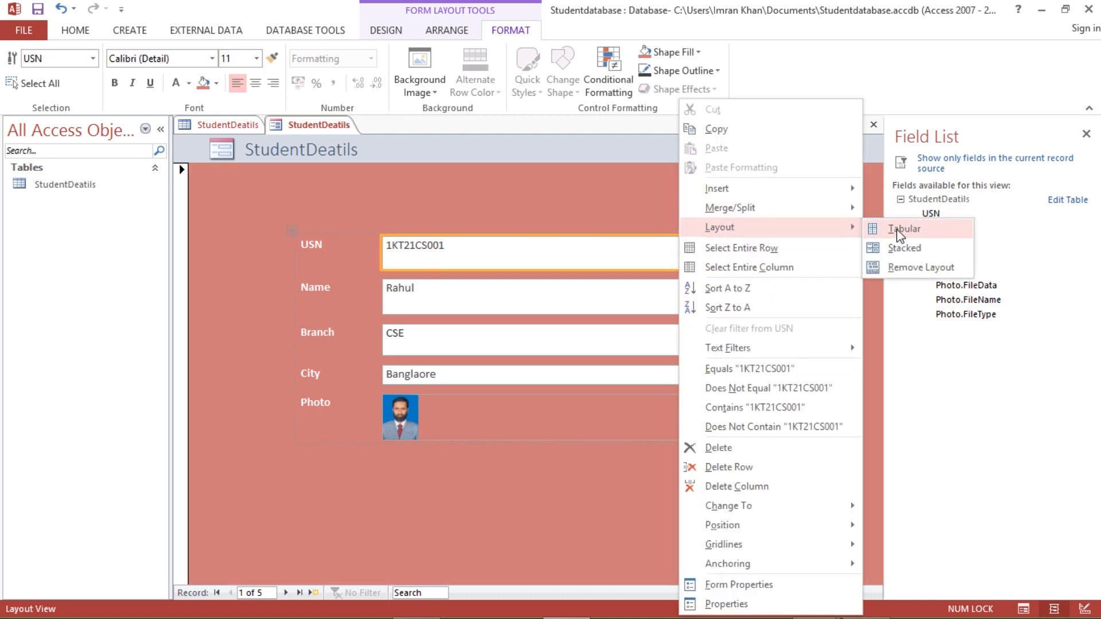
{"action": "left_click", "coordinate": [898, 229]}
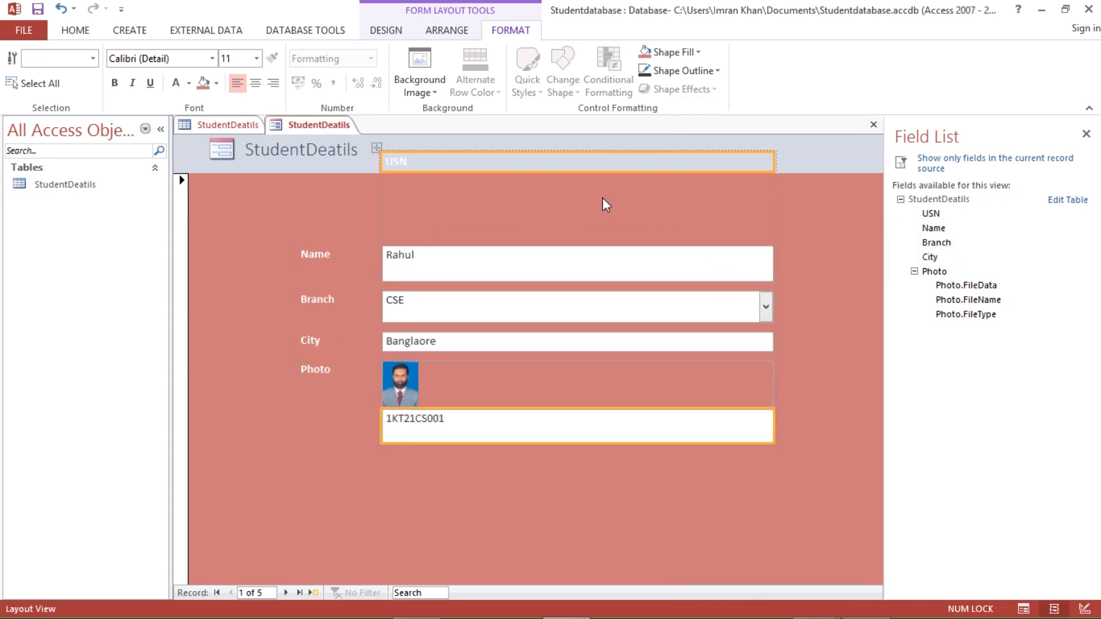
{"action": "left_click", "coordinate": [421, 164]}
{"action": "left_click", "coordinate": [446, 232]}
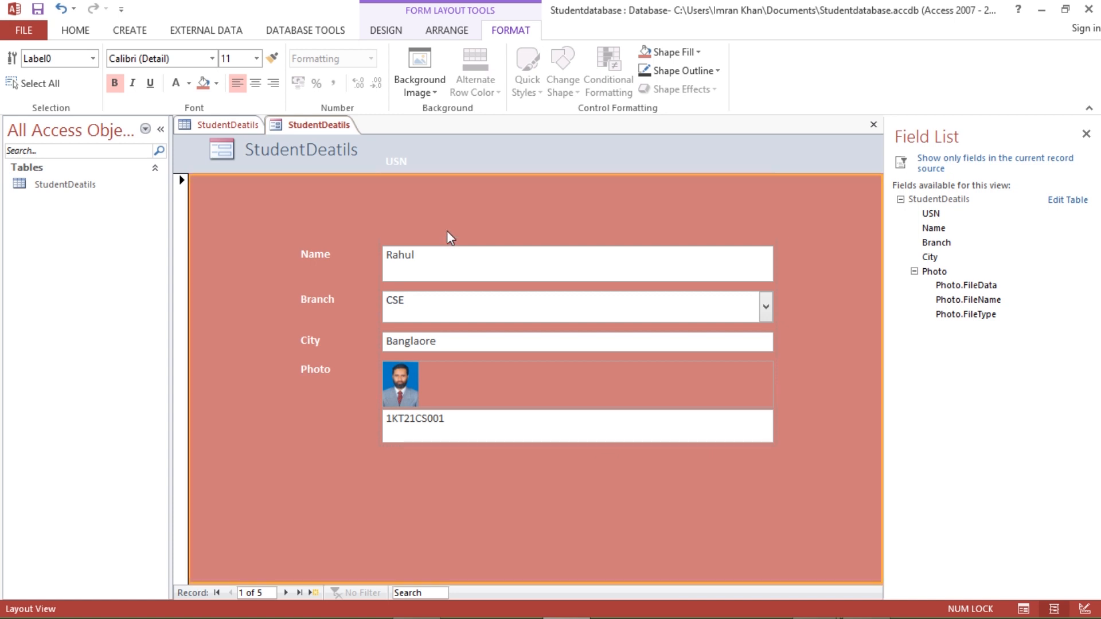
{"action": "left_click", "coordinate": [410, 166]}
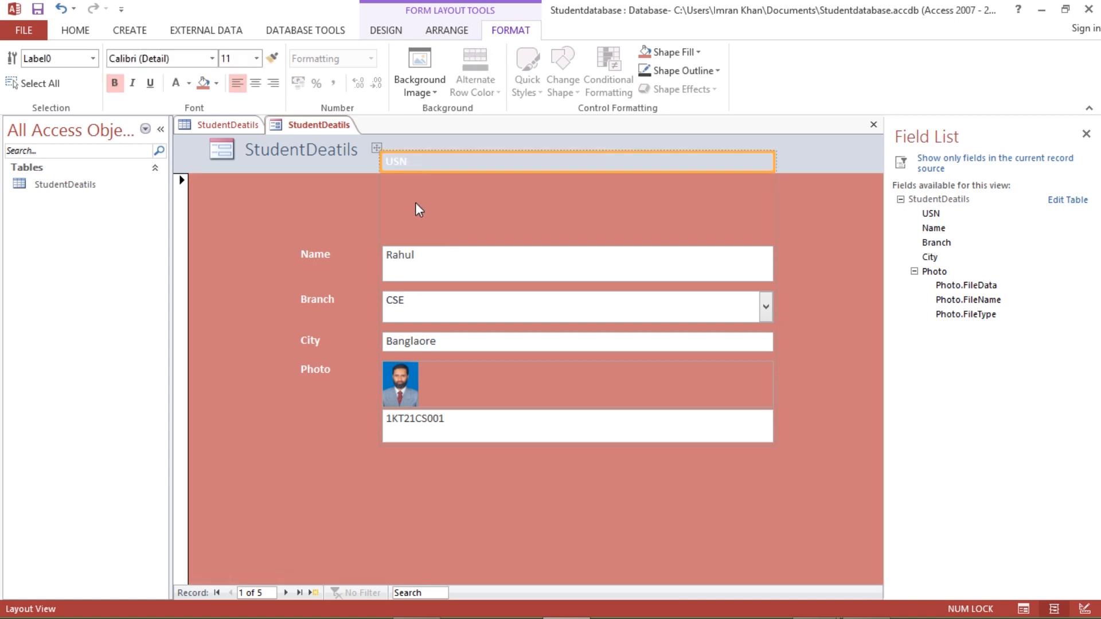
{"action": "left_click_drag", "start_coordinate": [316, 243], "coordinate": [518, 467]}
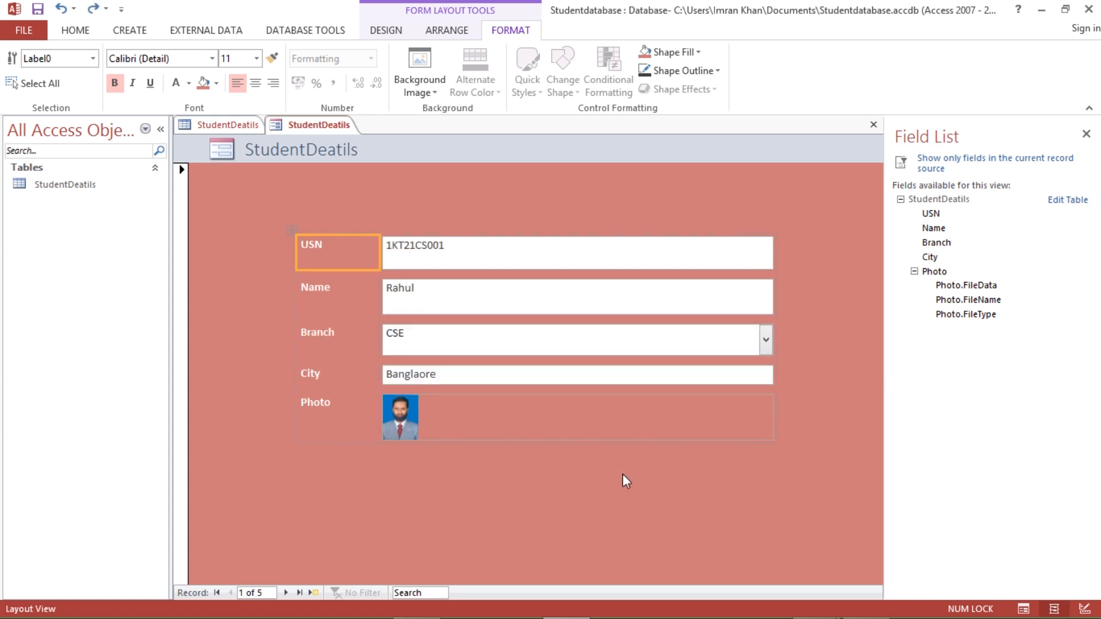
{"action": "left_click", "coordinate": [633, 493]}
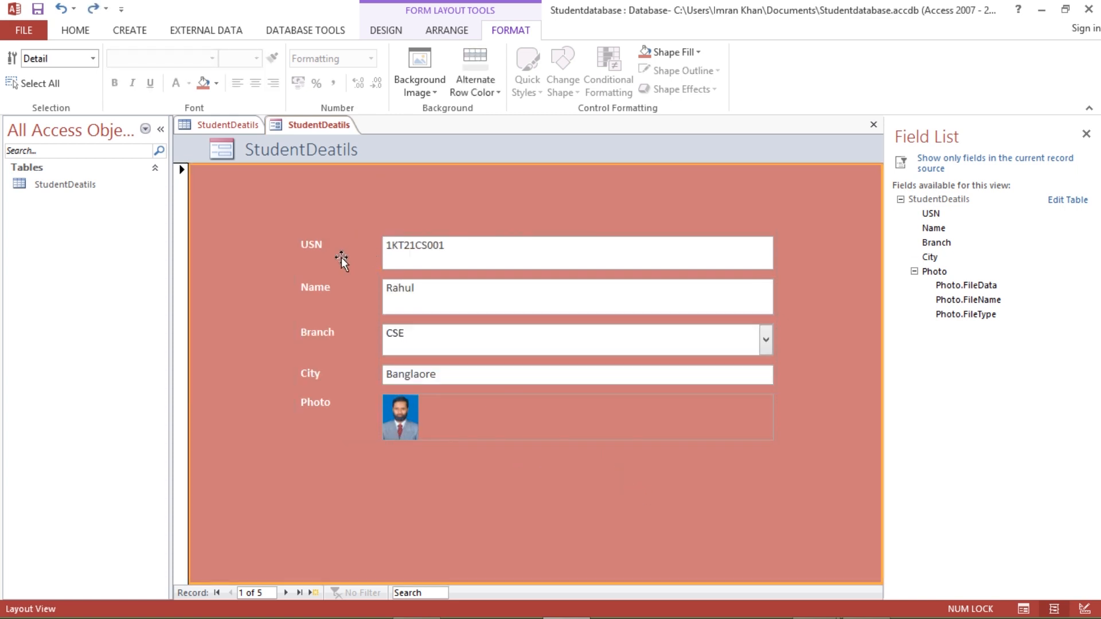
- Pull the USN label out of the stacked layout, then undo its moves with Ctrl+Z
{"action": "left_click", "coordinate": [322, 245]}
{"action": "right_click", "coordinate": [322, 244]}
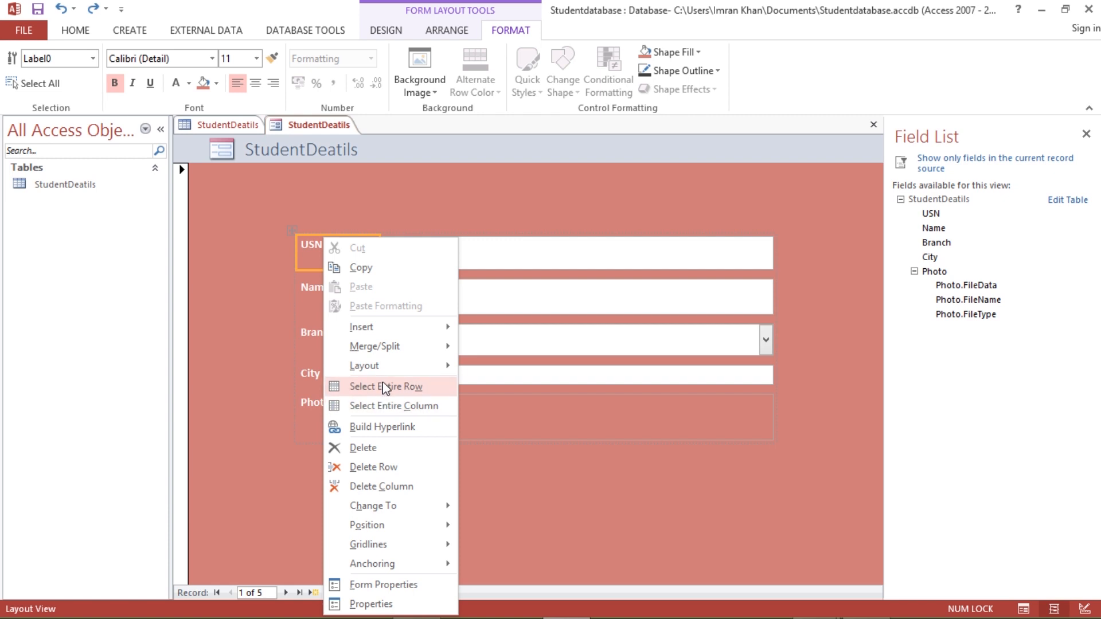
{"action": "mouse_move", "coordinate": [359, 366]}
{"action": "left_click", "coordinate": [521, 367]}
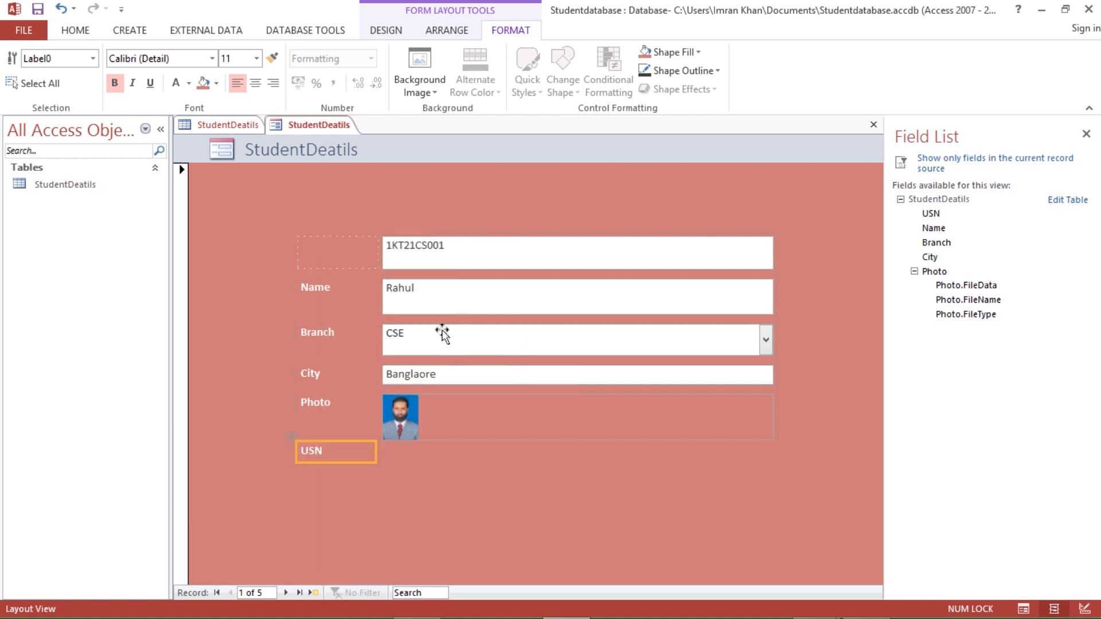
{"action": "left_click_drag", "start_coordinate": [328, 446], "coordinate": [487, 511]}
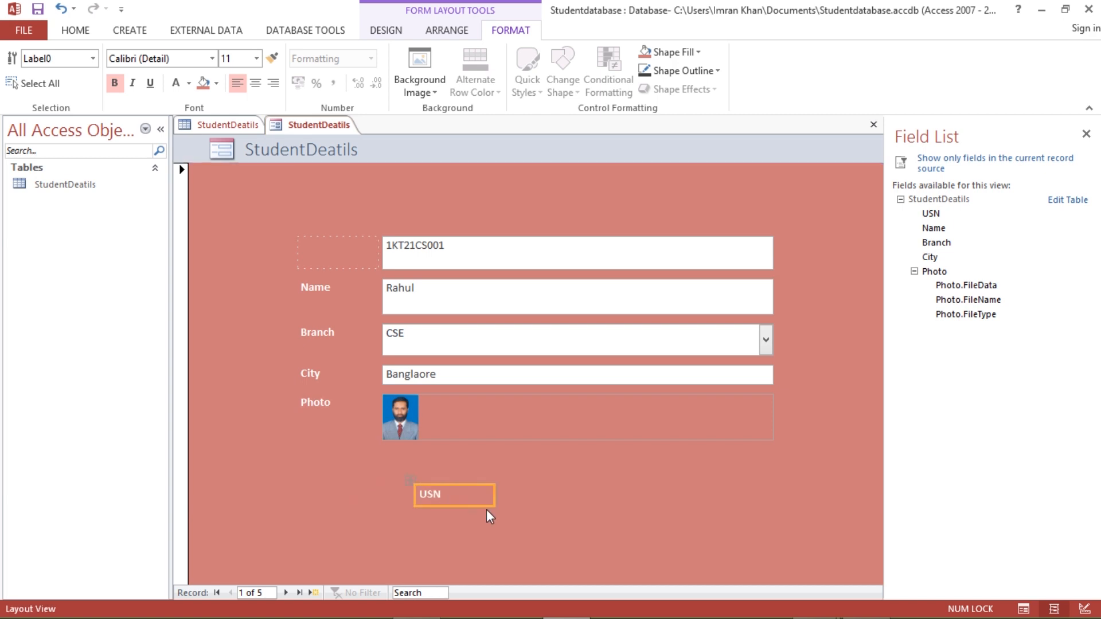
{"action": "key", "text": "ctrl+z"}
{"action": "key", "text": "ctrl+z"}
{"action": "key", "text": "ctrl+z"}
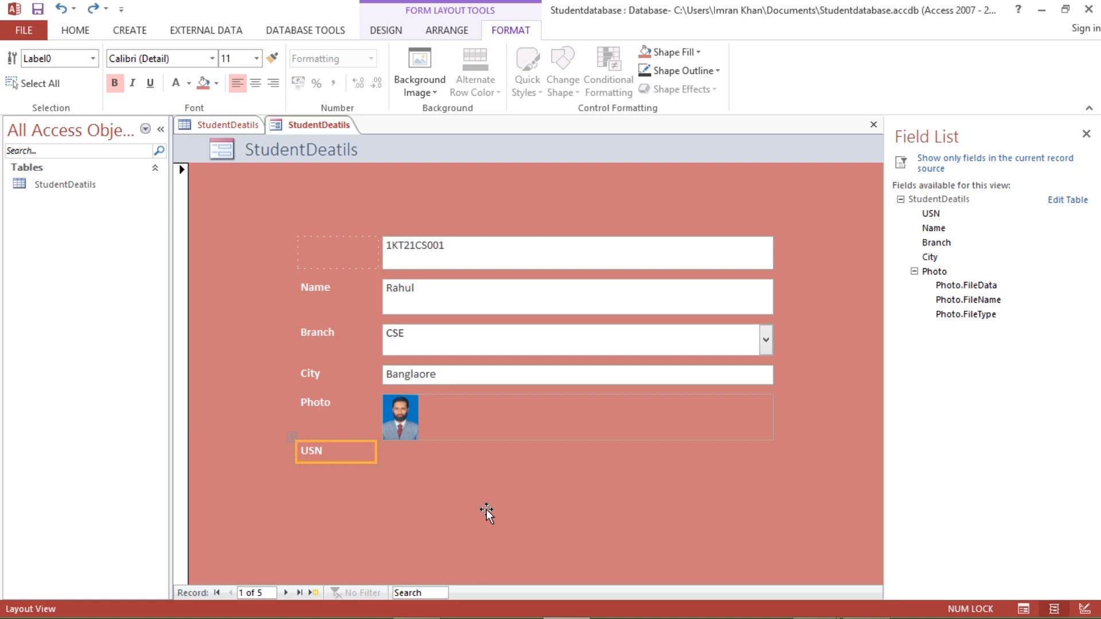
{"action": "key", "text": "ctrl+z"}
{"action": "left_click", "coordinate": [515, 511]}
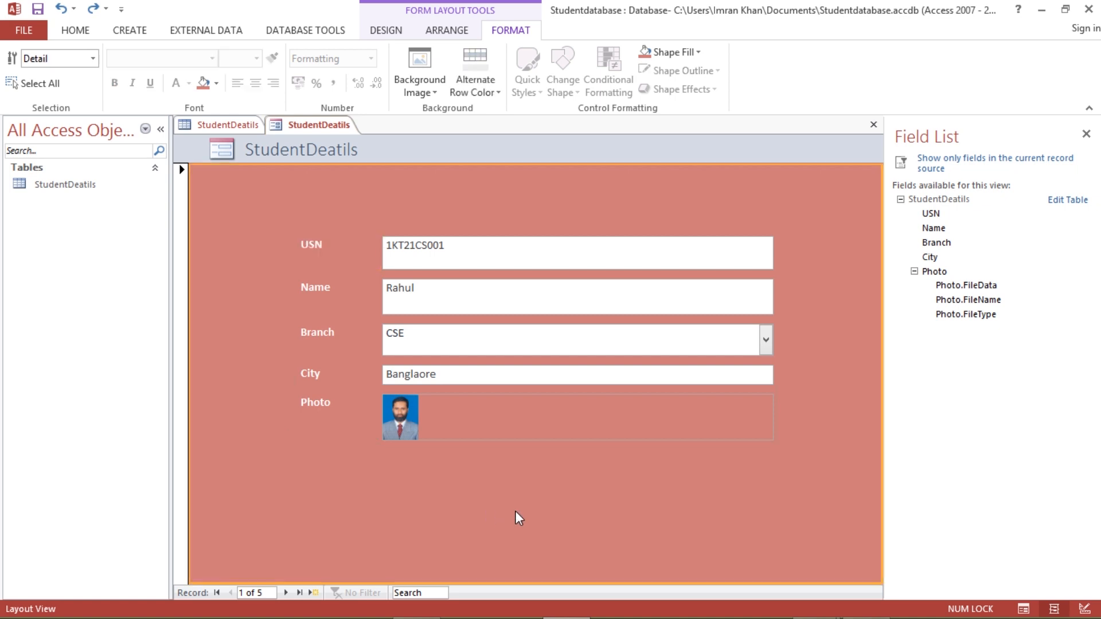
{"action": "left_click", "coordinate": [319, 244]}
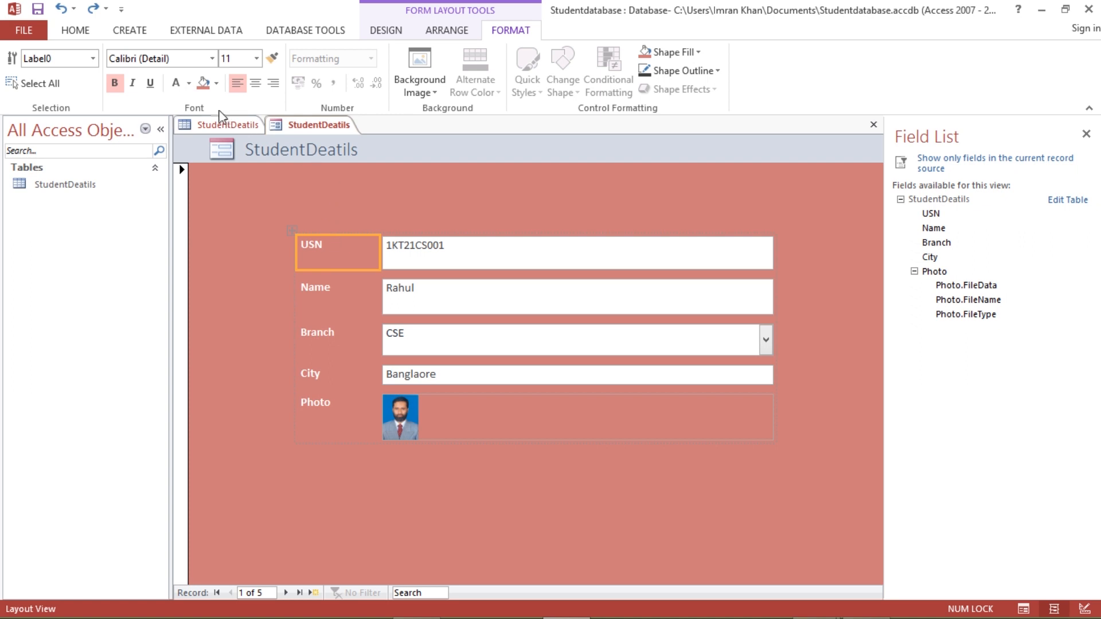
{"action": "left_click", "coordinate": [216, 83]}
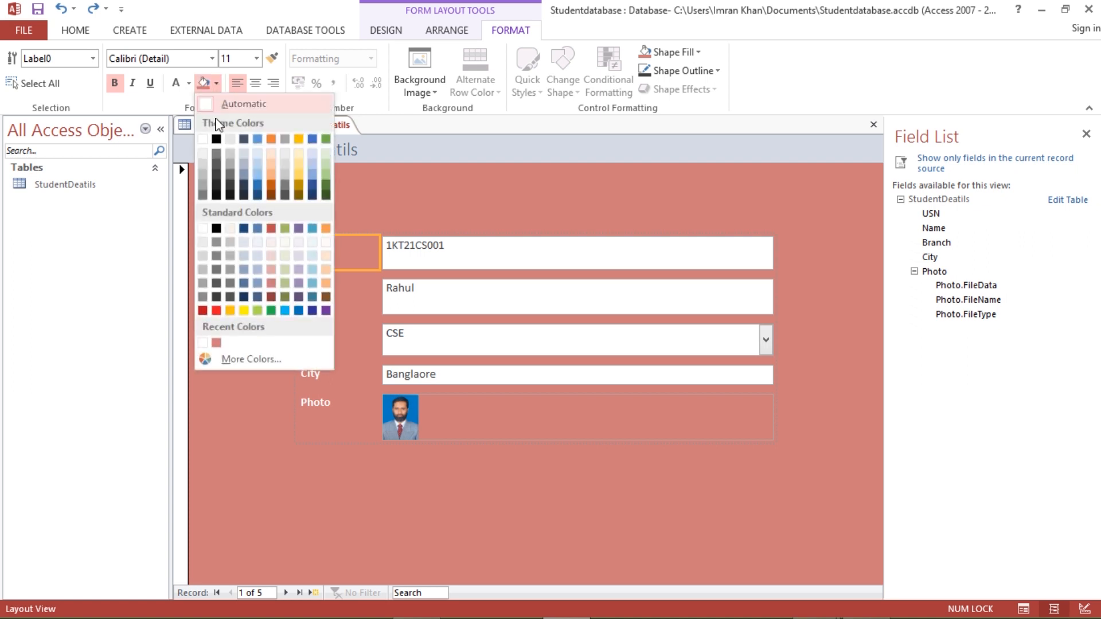
- Fill the labels and fields with green and centre the Name label's text
{"action": "left_click", "coordinate": [328, 179]}
{"action": "left_click", "coordinate": [333, 306]}
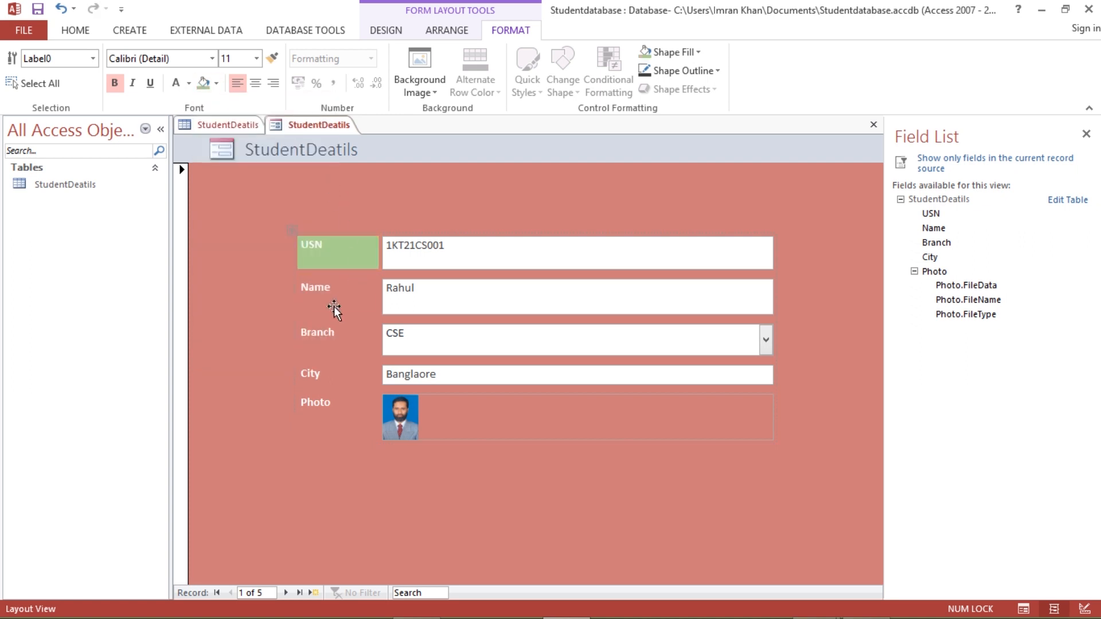
{"action": "left_click", "coordinate": [255, 83]}
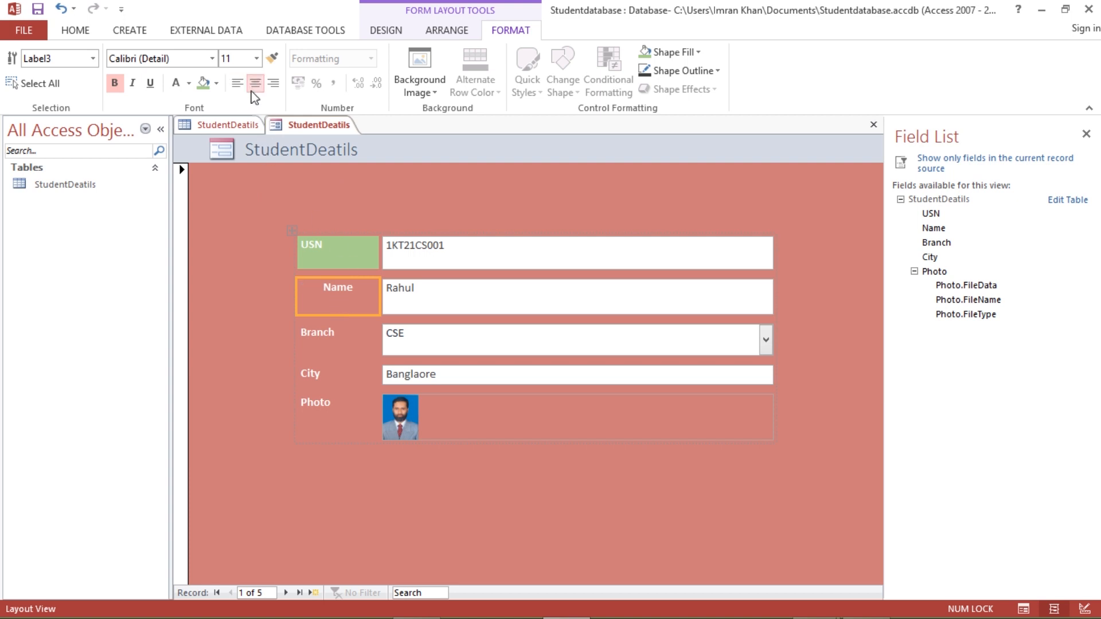
{"action": "left_click", "coordinate": [203, 83]}
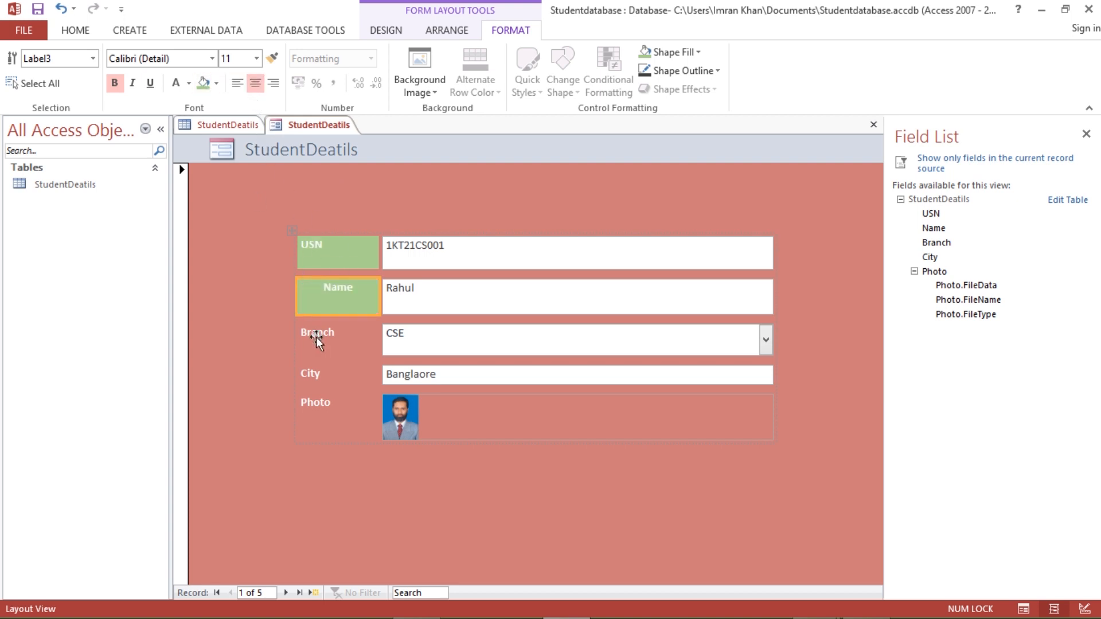
{"action": "left_click", "coordinate": [316, 337]}
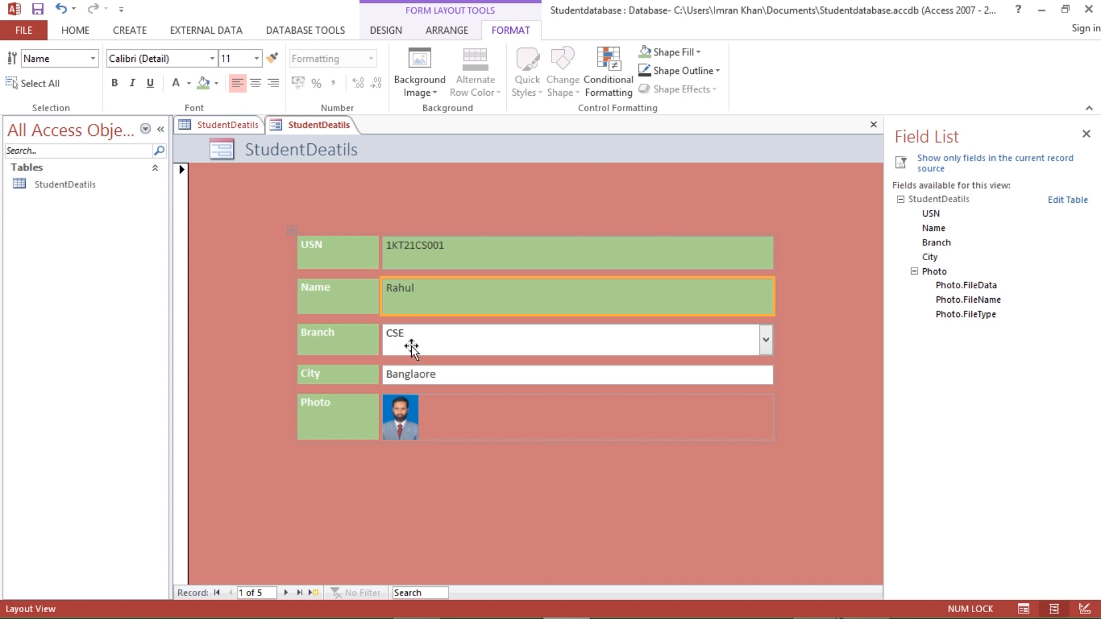
{"action": "left_click", "coordinate": [411, 345]}
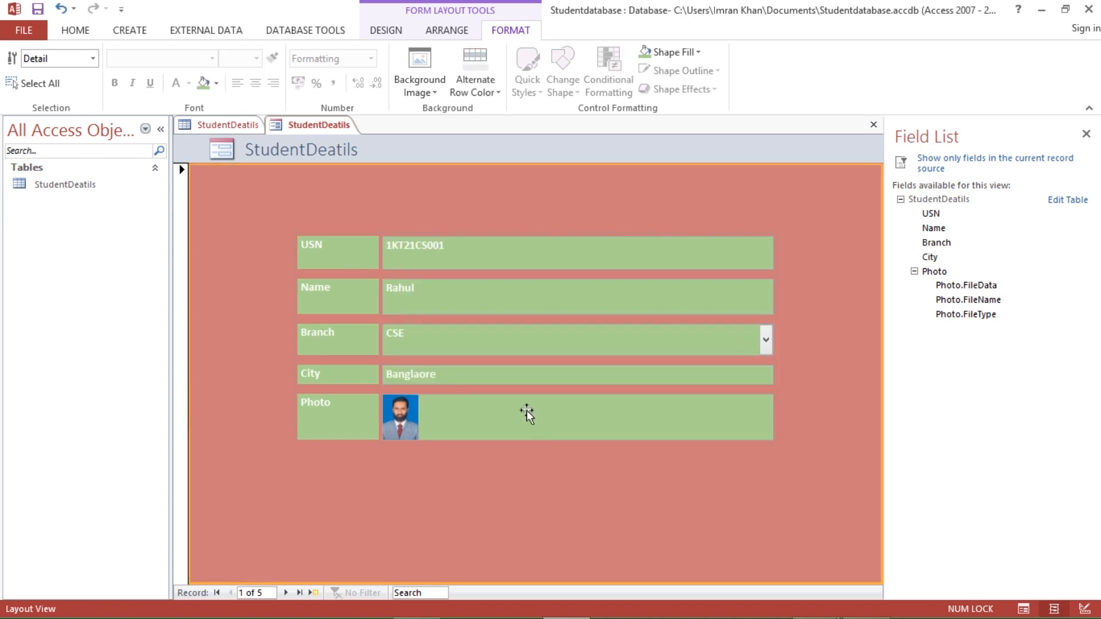
- Make the City text box and label taller, then move to the next record
{"action": "left_click", "coordinate": [507, 381]}
{"action": "left_click_drag", "start_coordinate": [496, 385], "coordinate": [507, 408]}
{"action": "left_click", "coordinate": [374, 392]}
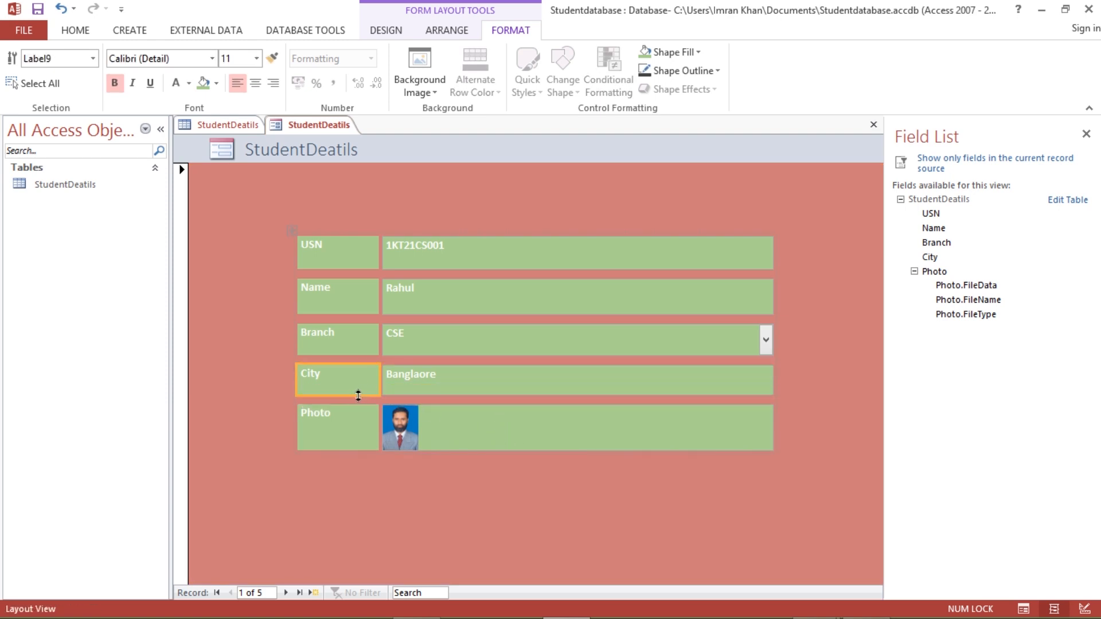
{"action": "left_click_drag", "start_coordinate": [357, 397], "coordinate": [356, 401]}
{"action": "left_click", "coordinate": [499, 498]}
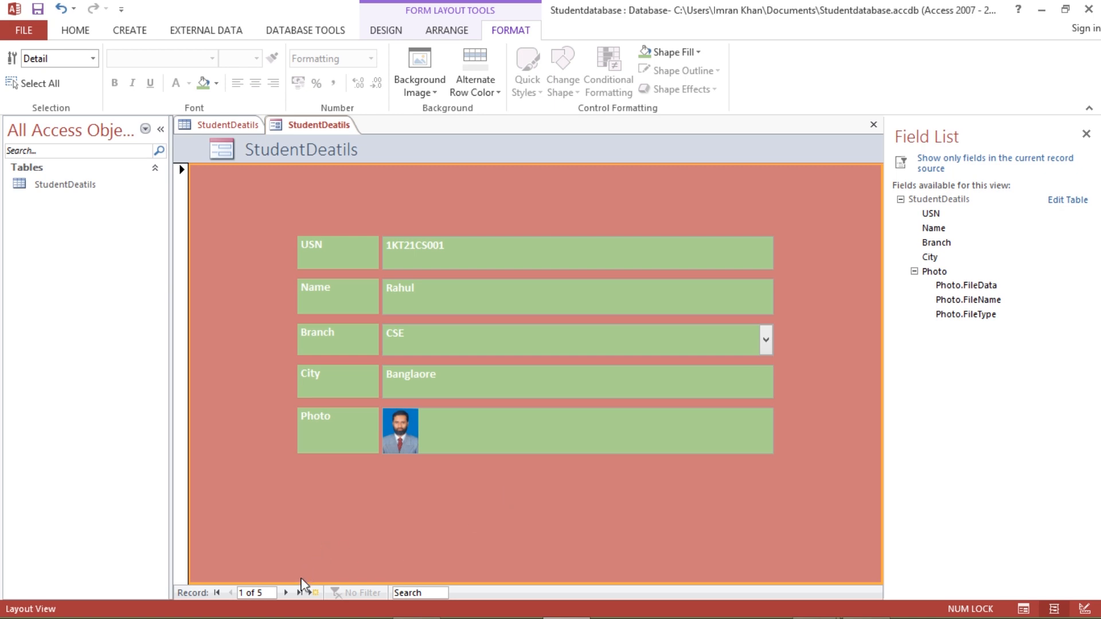
{"action": "left_click", "coordinate": [285, 593]}
{"action": "left_click", "coordinate": [286, 592]}
{"action": "left_click", "coordinate": [286, 593]}
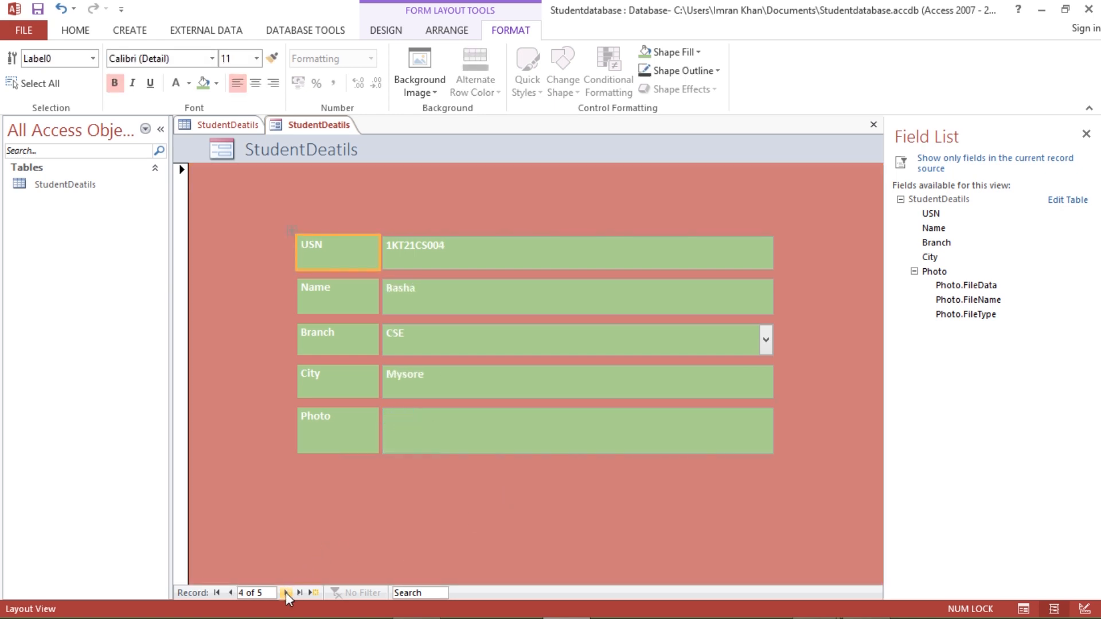
{"action": "left_click", "coordinate": [231, 591]}
{"action": "left_click", "coordinate": [232, 592]}
{"action": "left_click", "coordinate": [231, 592]}
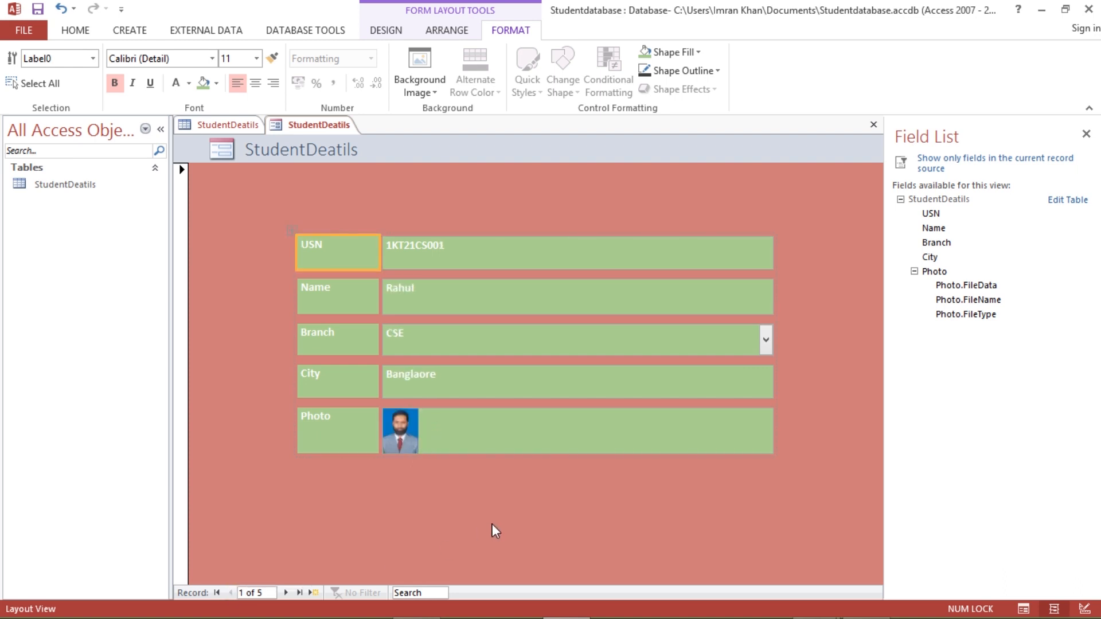
{"action": "left_click", "coordinate": [492, 524]}
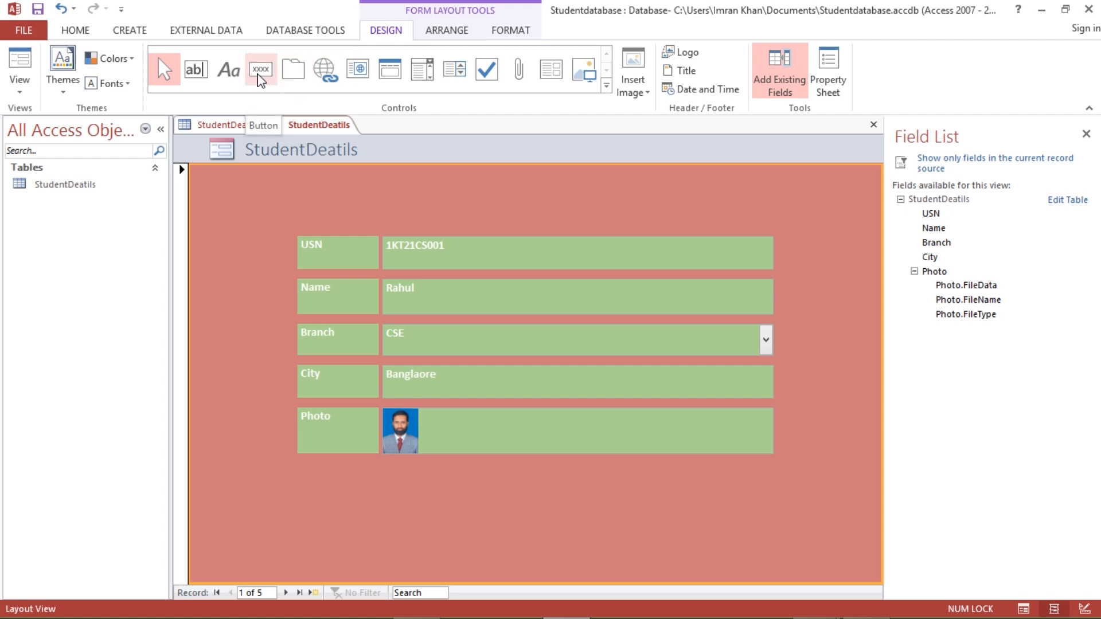
- Place an Add New Record button below Photo showing and named 'Add Record'
{"action": "left_click", "coordinate": [261, 72]}
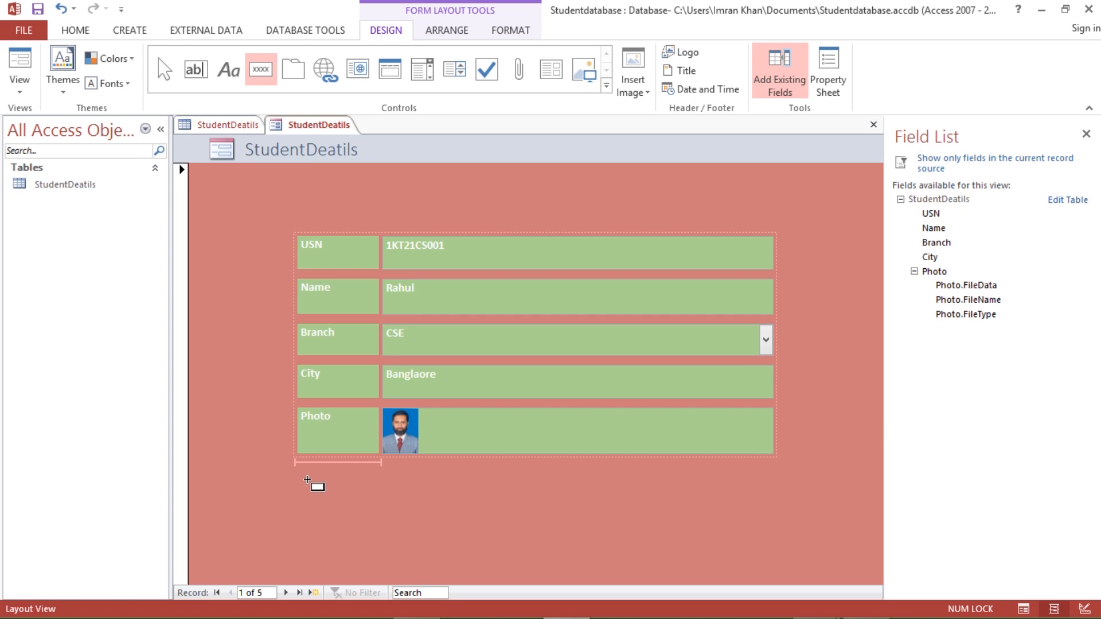
{"action": "left_click", "coordinate": [309, 484]}
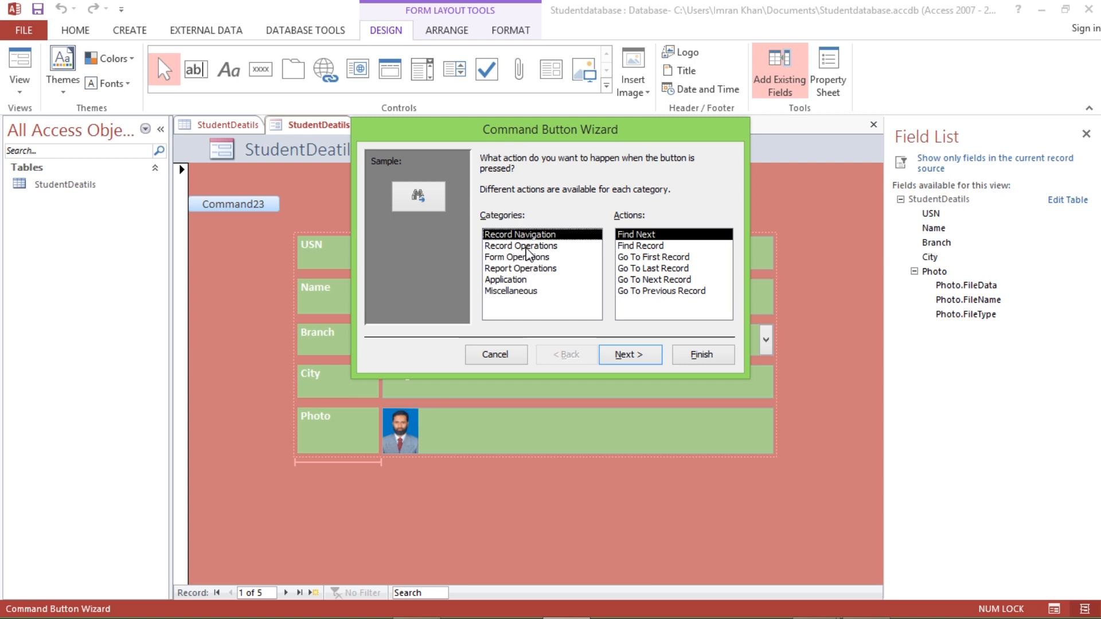
{"action": "left_click", "coordinate": [525, 247]}
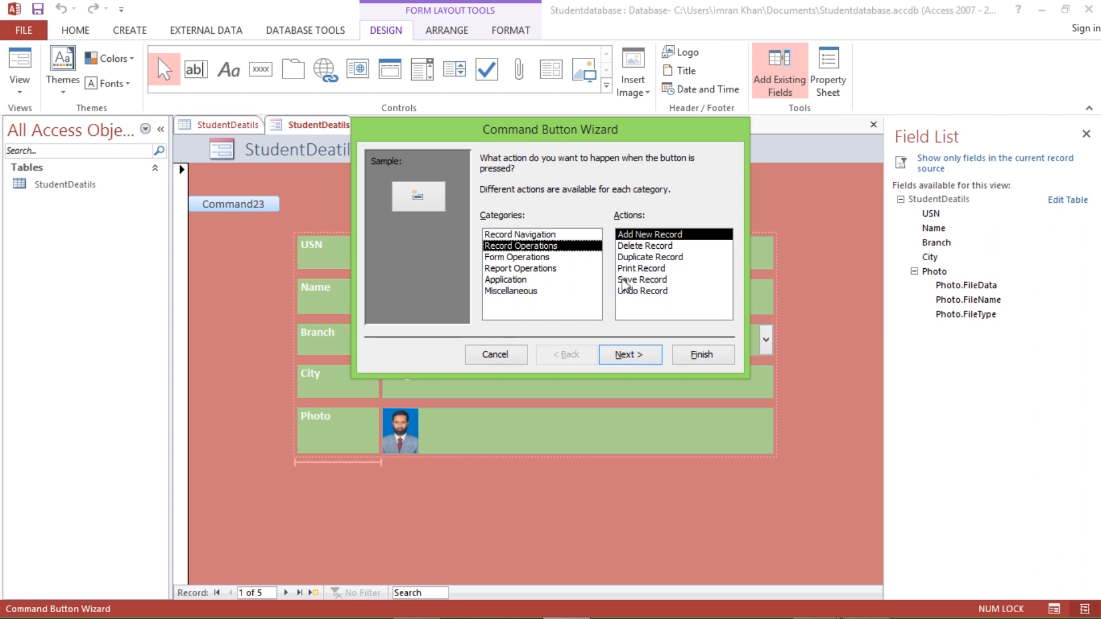
{"action": "left_click", "coordinate": [634, 360]}
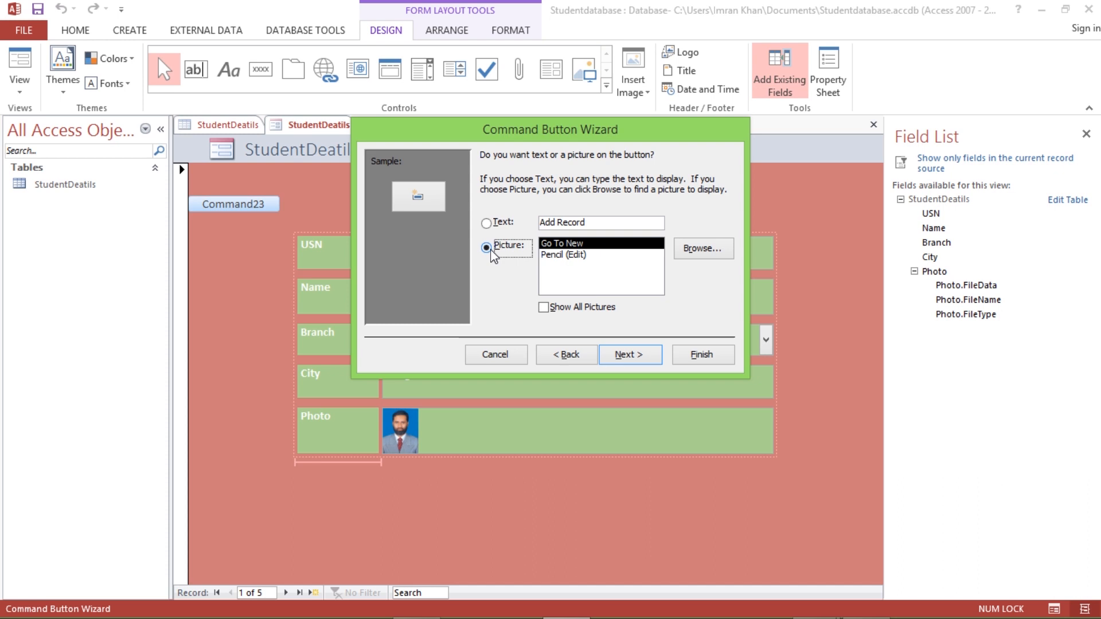
{"action": "left_click", "coordinate": [500, 223]}
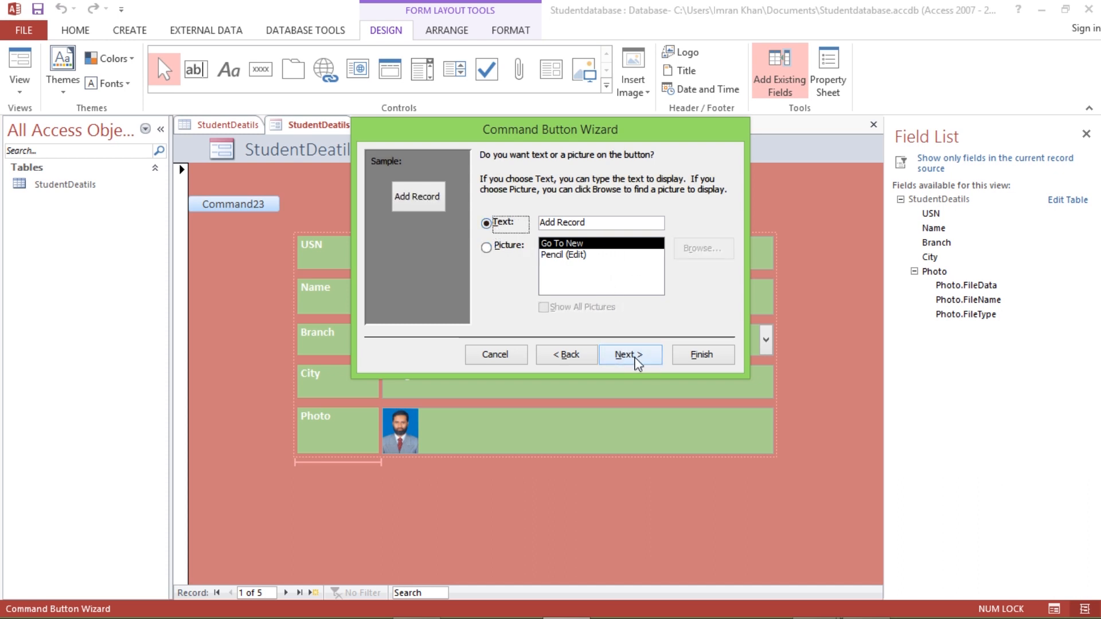
{"action": "left_click", "coordinate": [638, 358]}
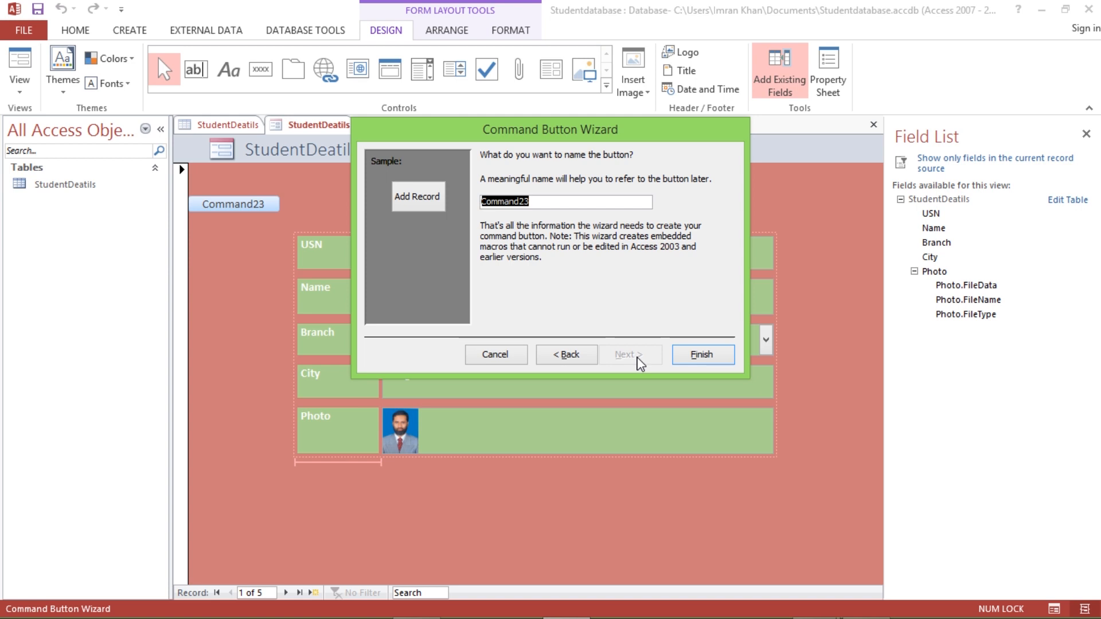
{"action": "type", "text": "Add Record"}
{"action": "left_click", "coordinate": [690, 361]}
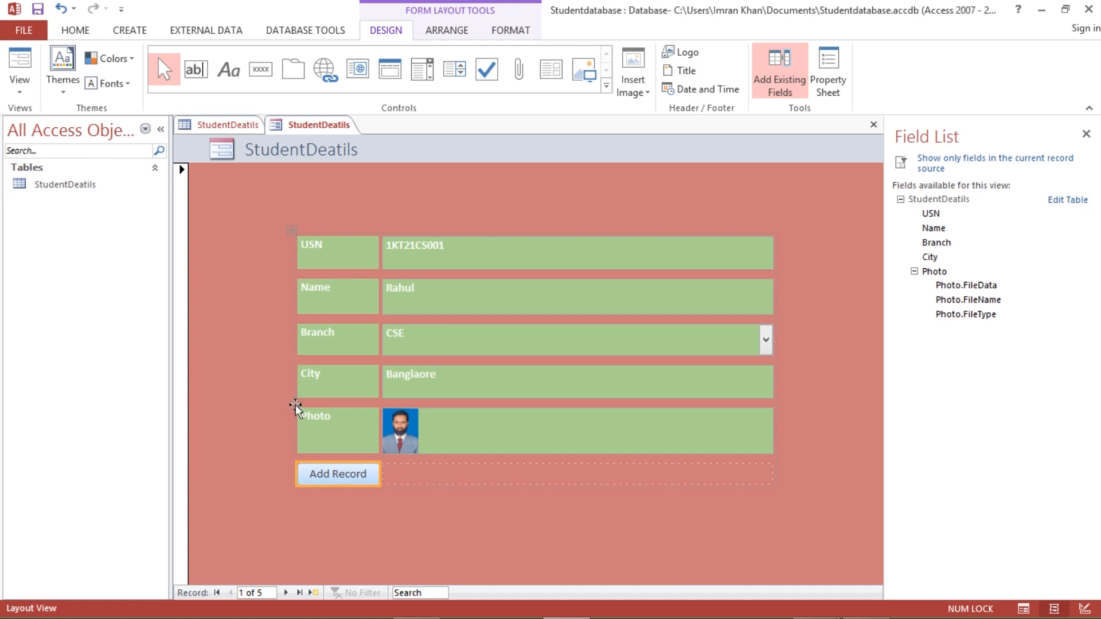
{"action": "left_click", "coordinate": [261, 69]}
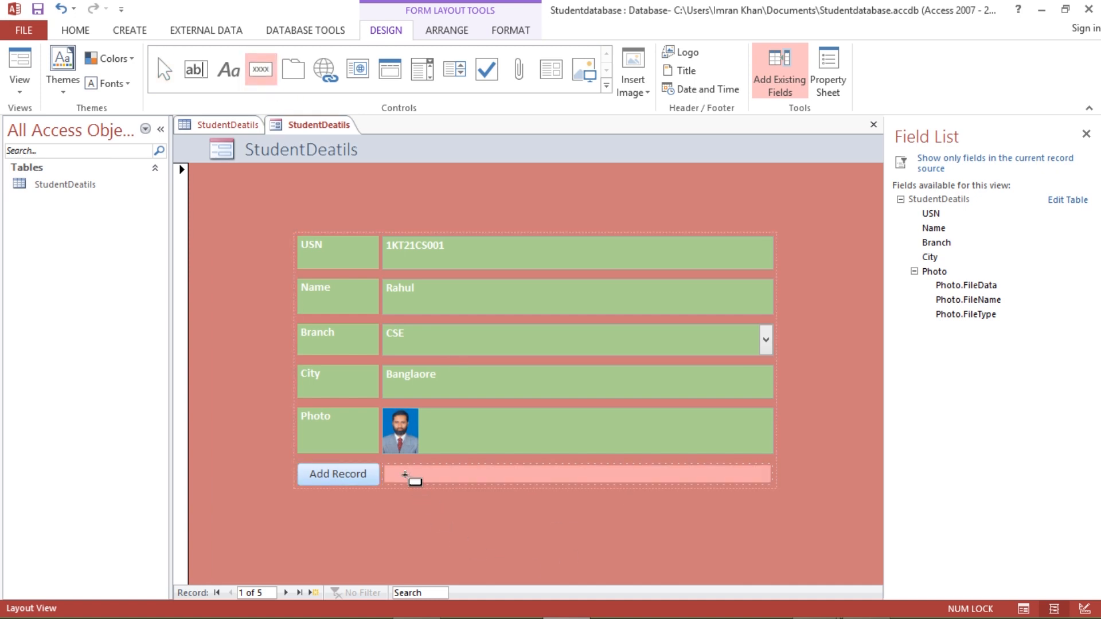
- Place a Delete Record button beside Add Record showing a picture icon, and name it
{"action": "left_click", "coordinate": [405, 475]}
{"action": "left_click", "coordinate": [533, 246]}
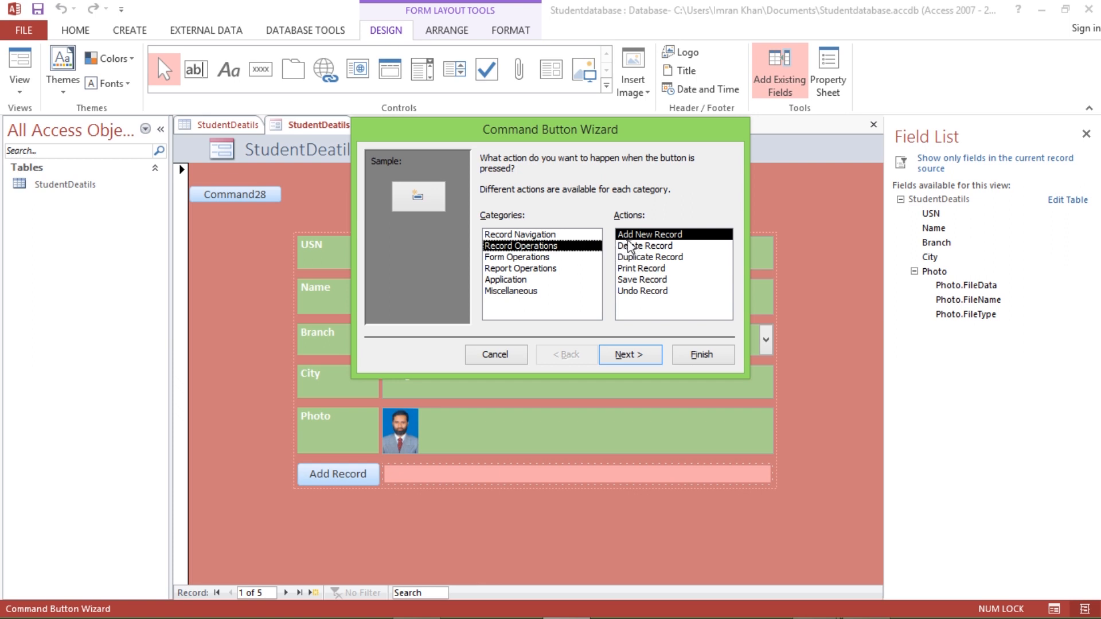
{"action": "left_click", "coordinate": [646, 246]}
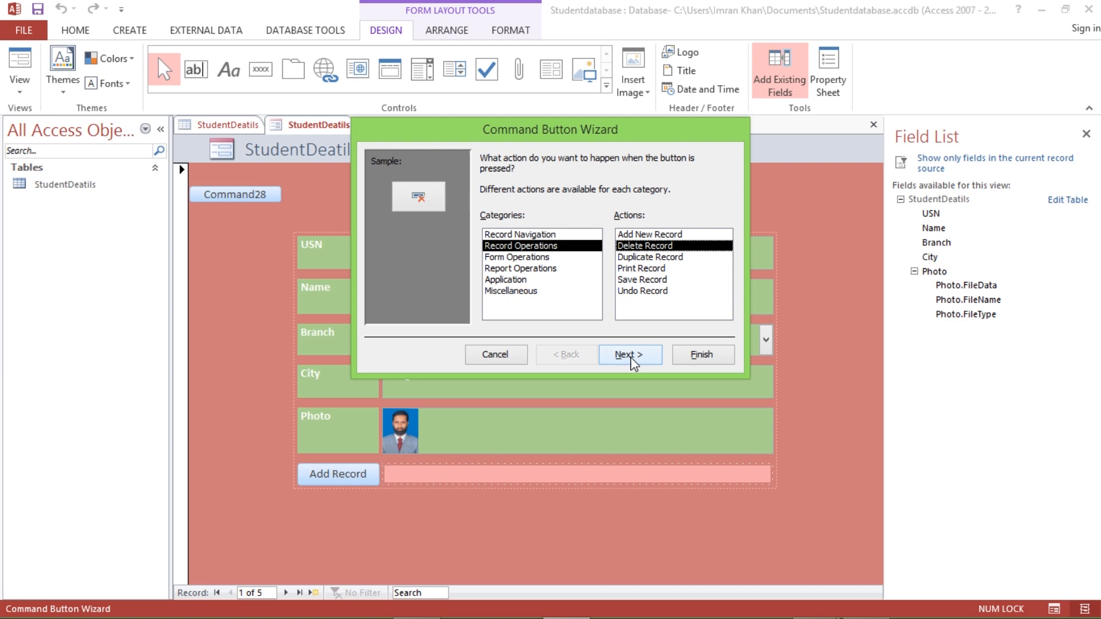
{"action": "left_click", "coordinate": [633, 356]}
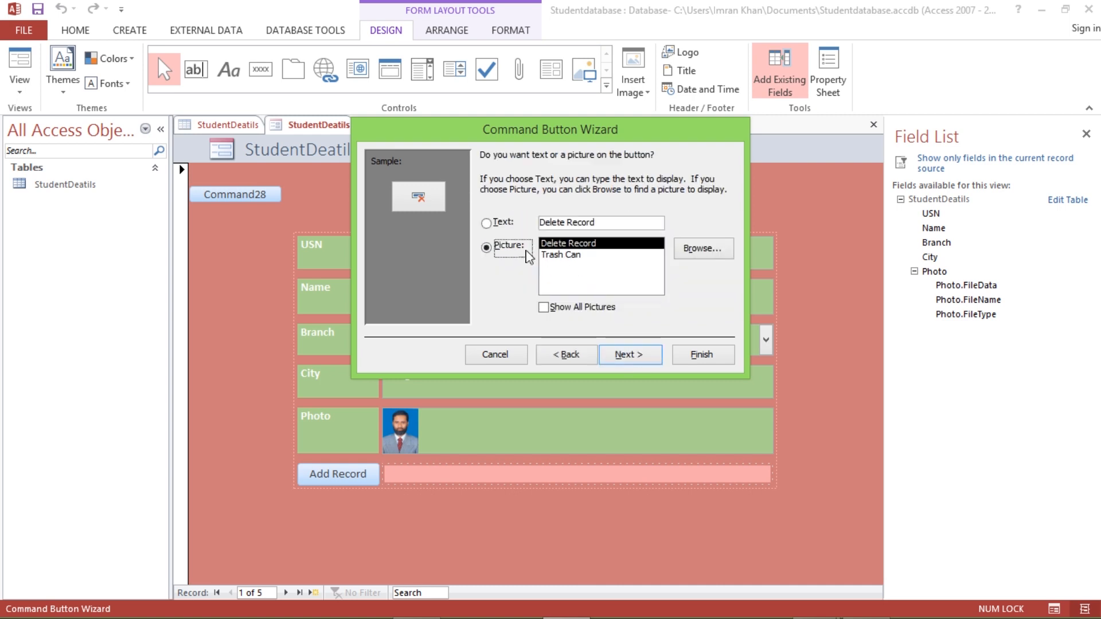
{"action": "left_click", "coordinate": [487, 223]}
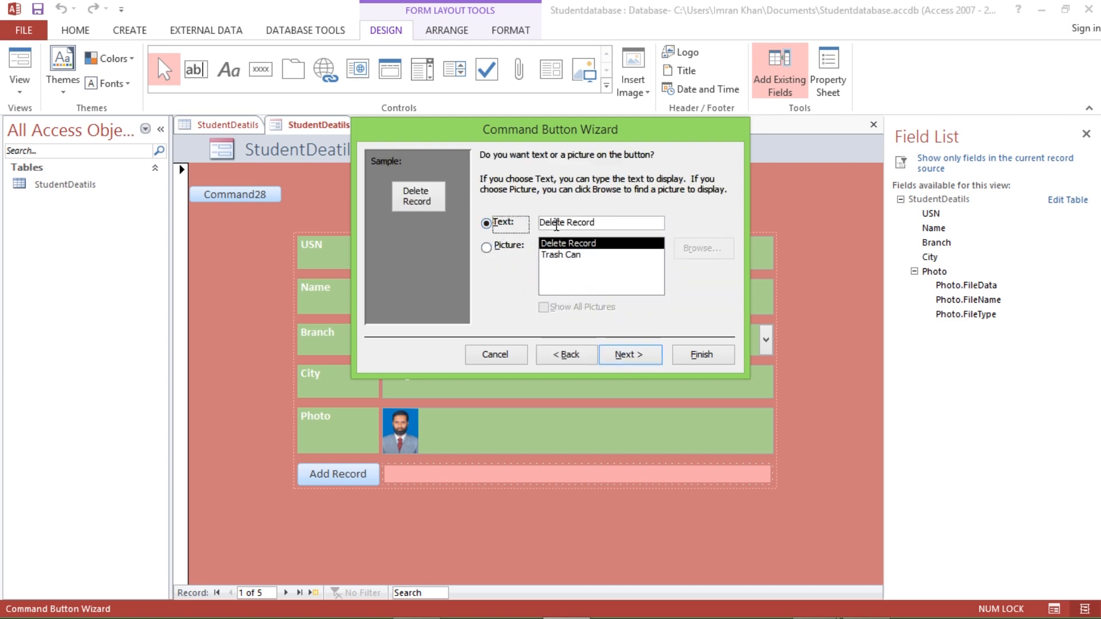
{"action": "left_click", "coordinate": [496, 250]}
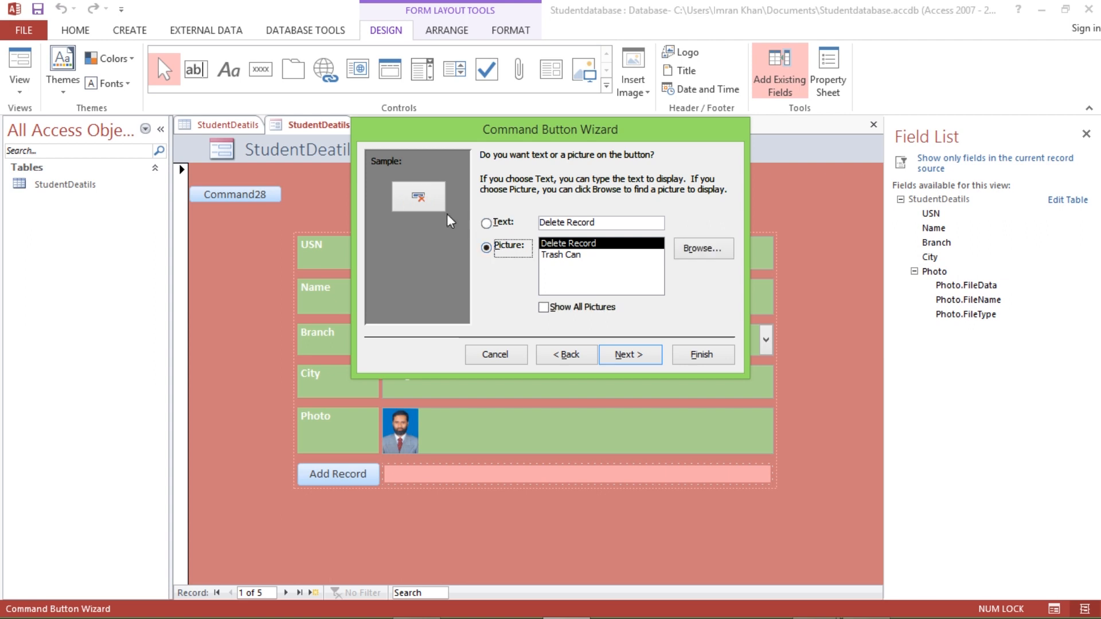
{"action": "left_click", "coordinate": [631, 356]}
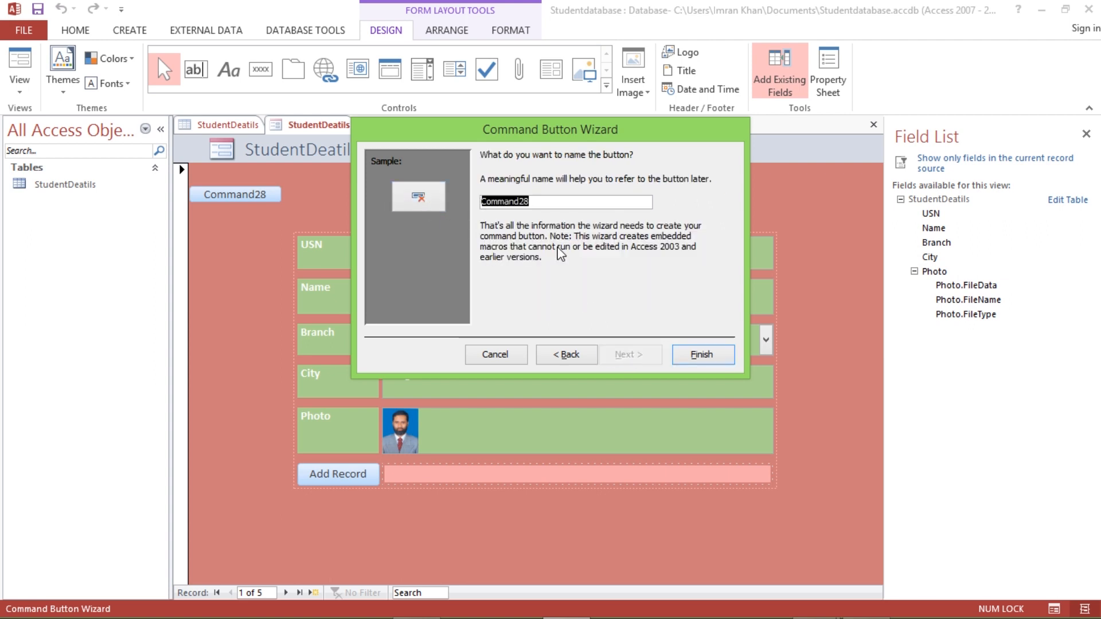
{"action": "type", "text": "Delete ecord"}
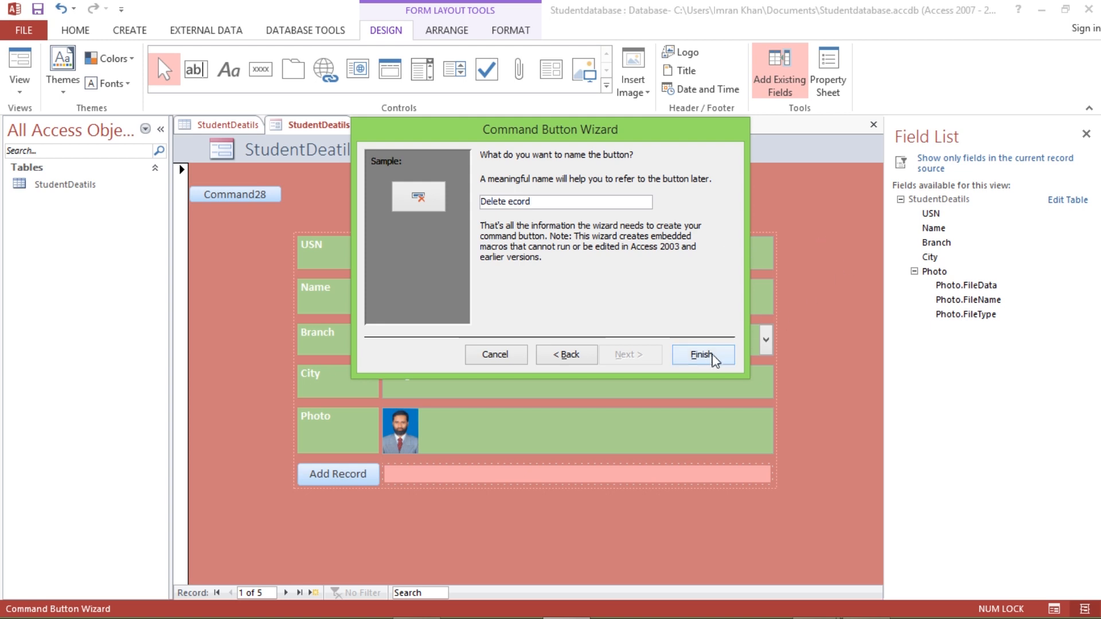
{"action": "left_click", "coordinate": [703, 352]}
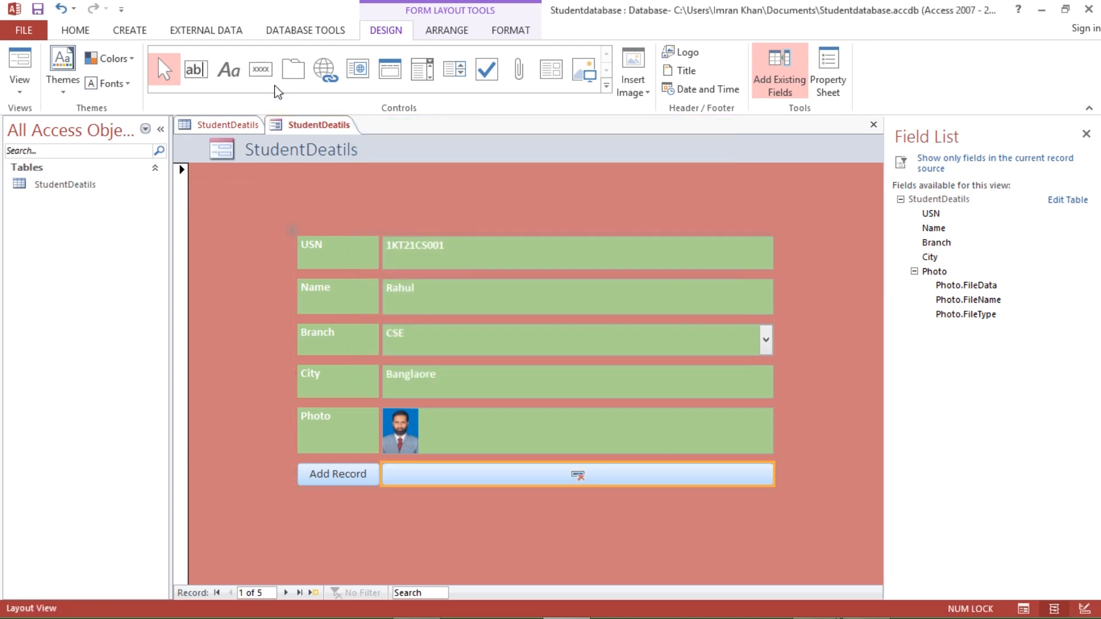
- Place a Save Record button below Add Record with the text 'Save Record'
{"action": "left_click", "coordinate": [263, 75]}
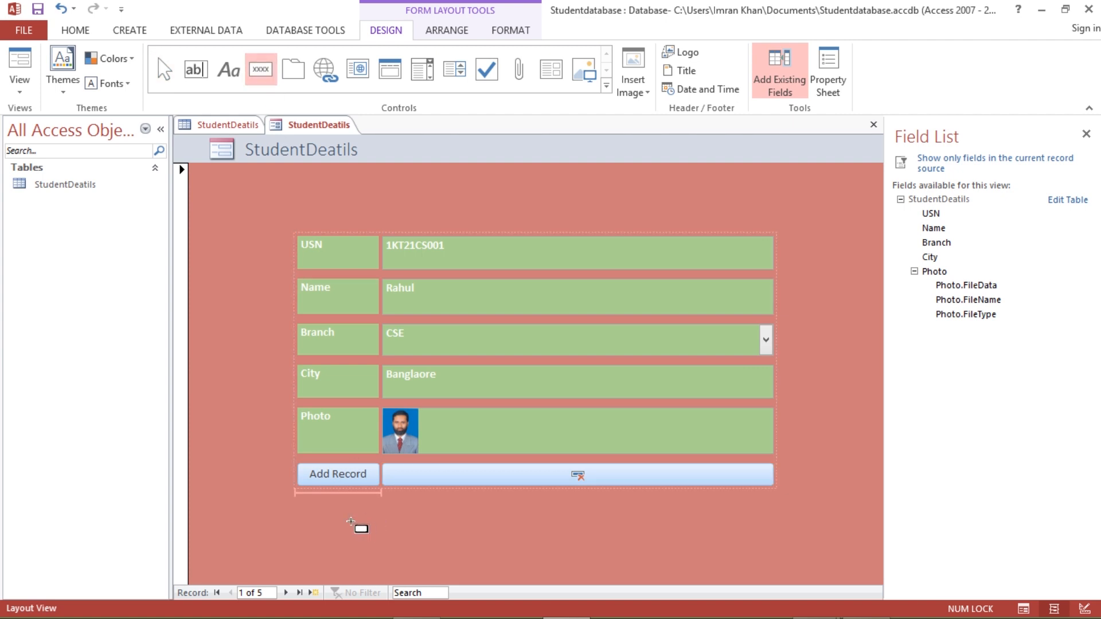
{"action": "left_click", "coordinate": [333, 509]}
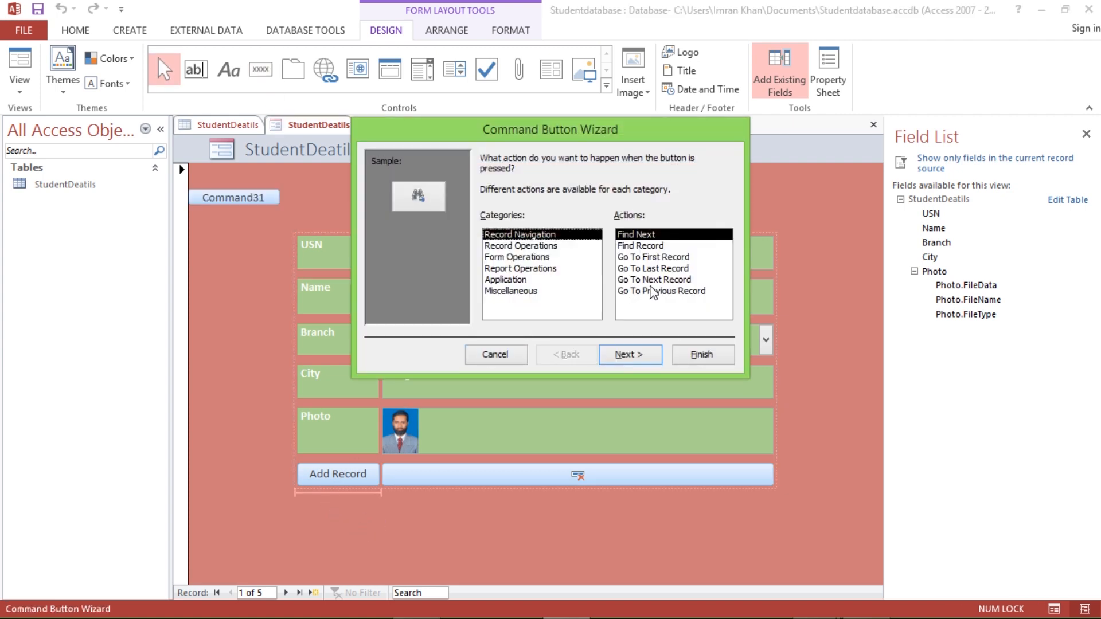
{"action": "left_click", "coordinate": [528, 247]}
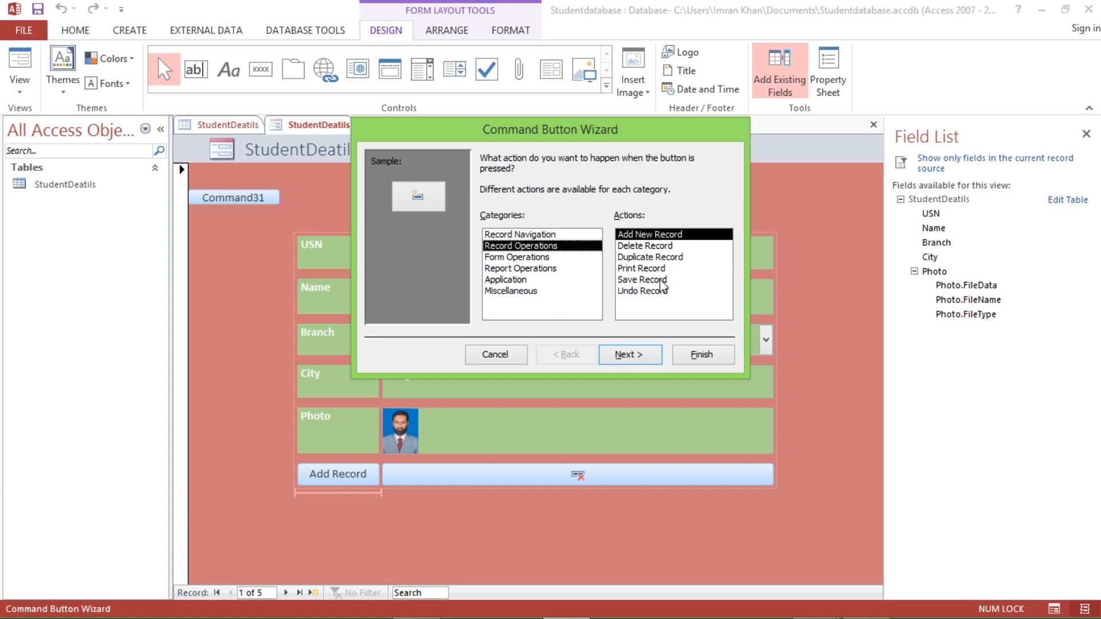
{"action": "left_click", "coordinate": [654, 280]}
{"action": "left_click", "coordinate": [640, 360]}
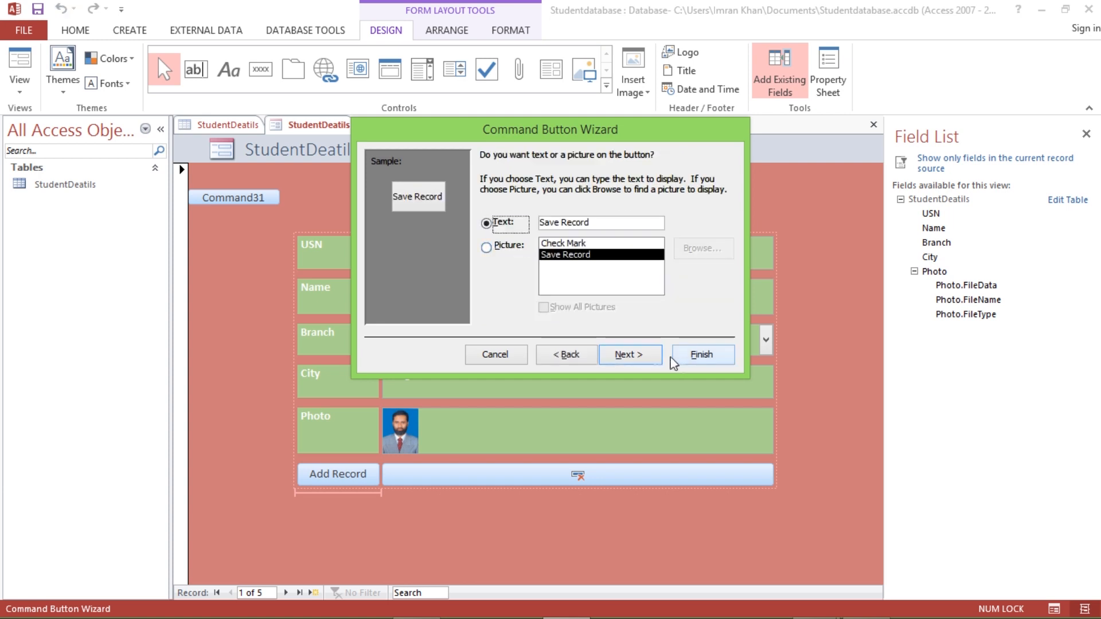
{"action": "left_click", "coordinate": [631, 359]}
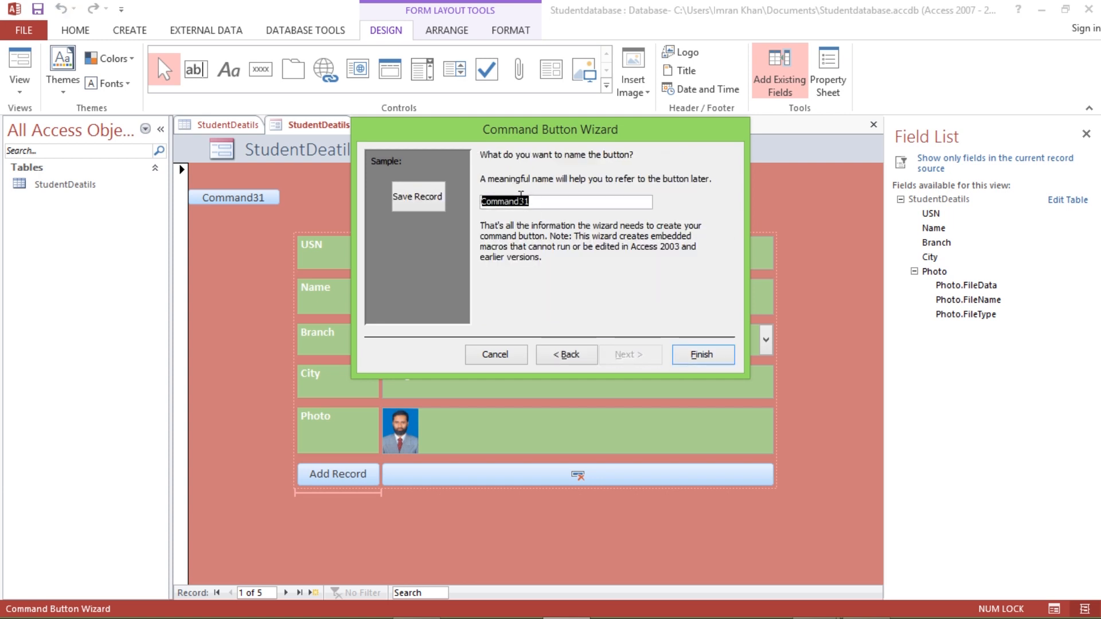
{"action": "type", "text": "Save record"}
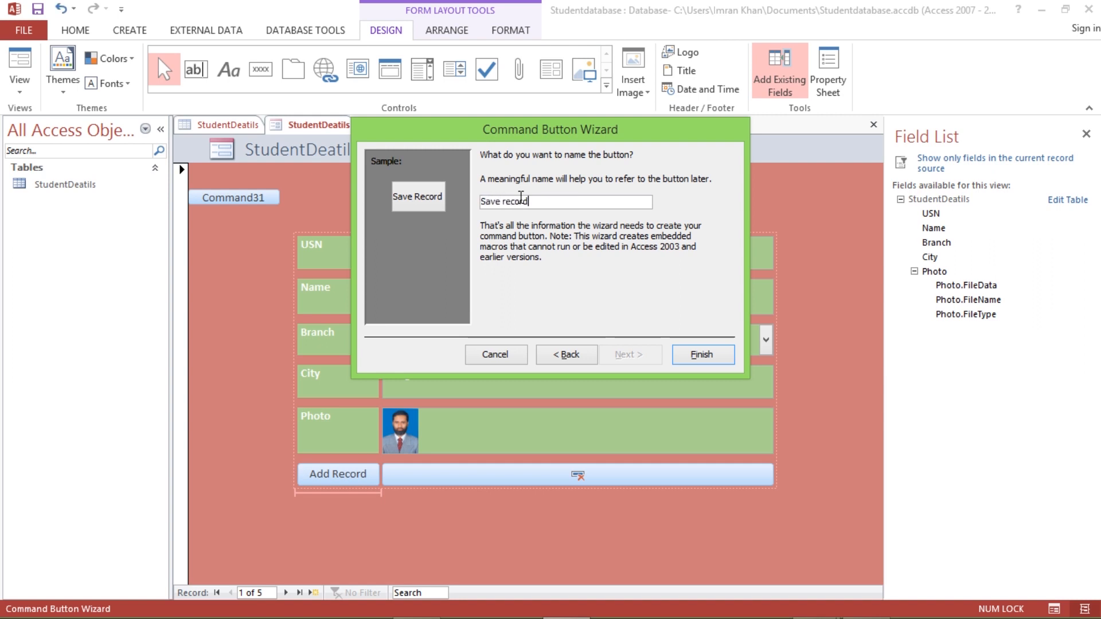
{"action": "left_click", "coordinate": [700, 356]}
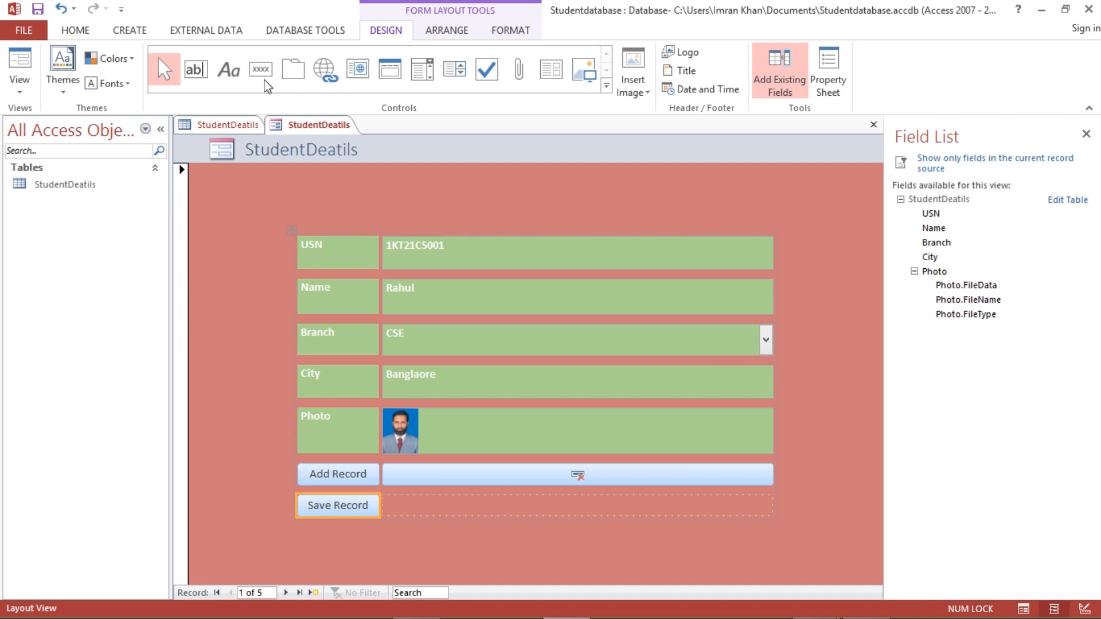
{"action": "left_click", "coordinate": [262, 76]}
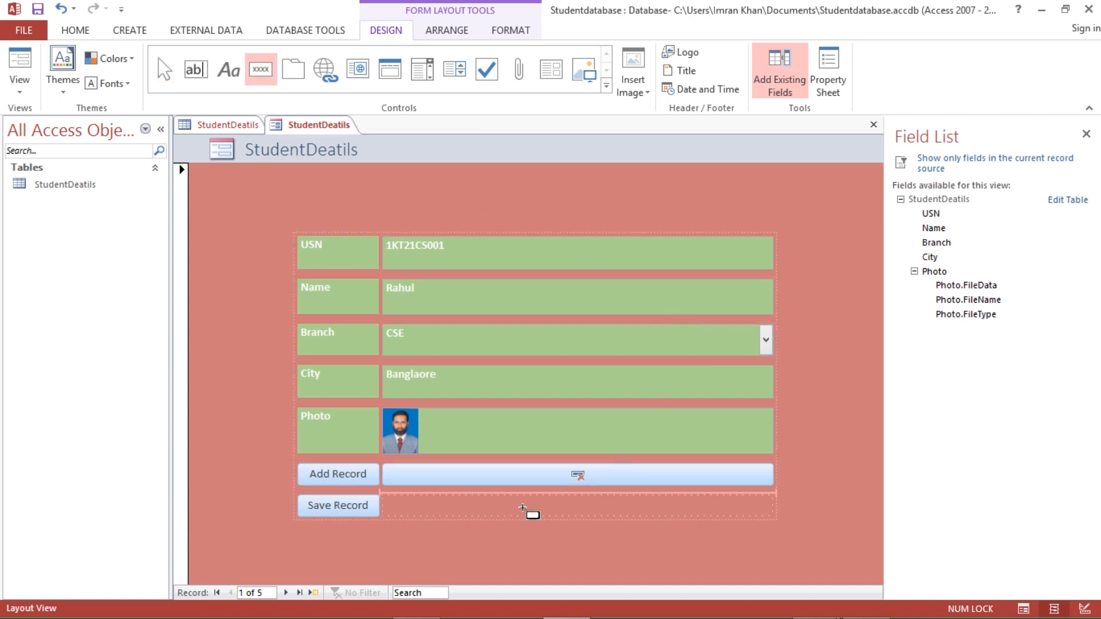
- Place a Print Record button beside Save Record with the text 'Print Record'
{"action": "left_click", "coordinate": [522, 508]}
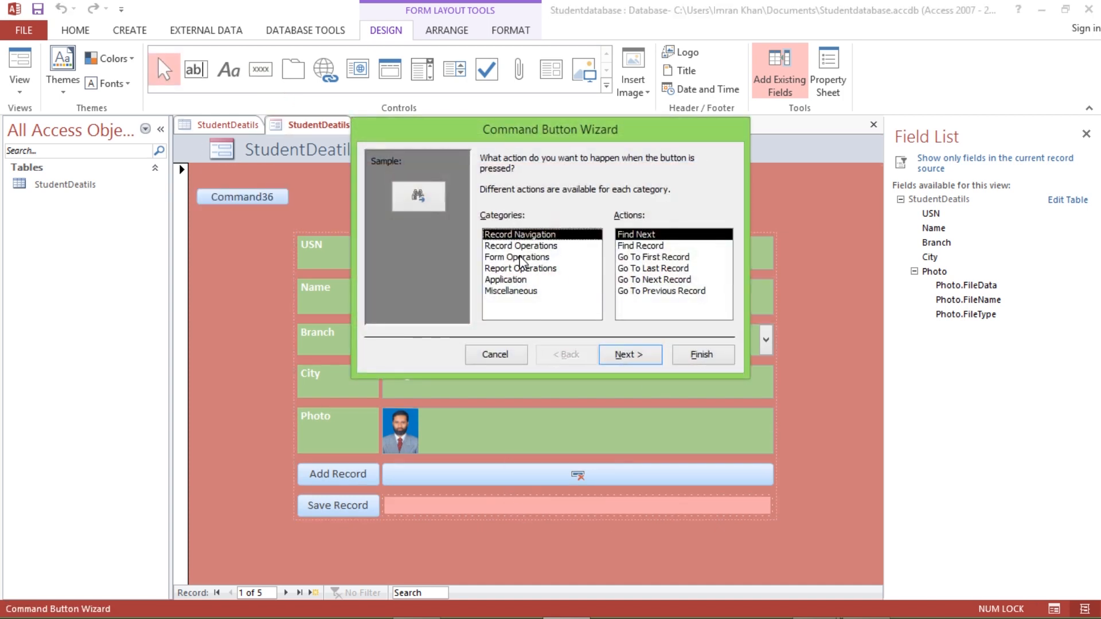
{"action": "left_click", "coordinate": [520, 246]}
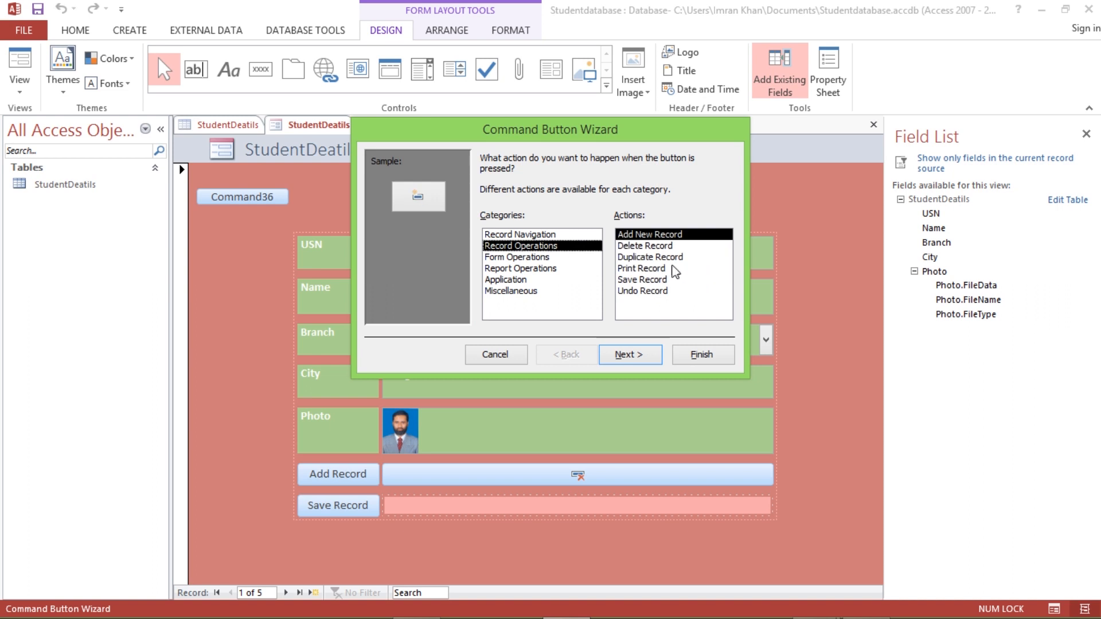
{"action": "left_click", "coordinate": [641, 269]}
{"action": "left_click", "coordinate": [629, 356]}
{"action": "left_click", "coordinate": [487, 223]}
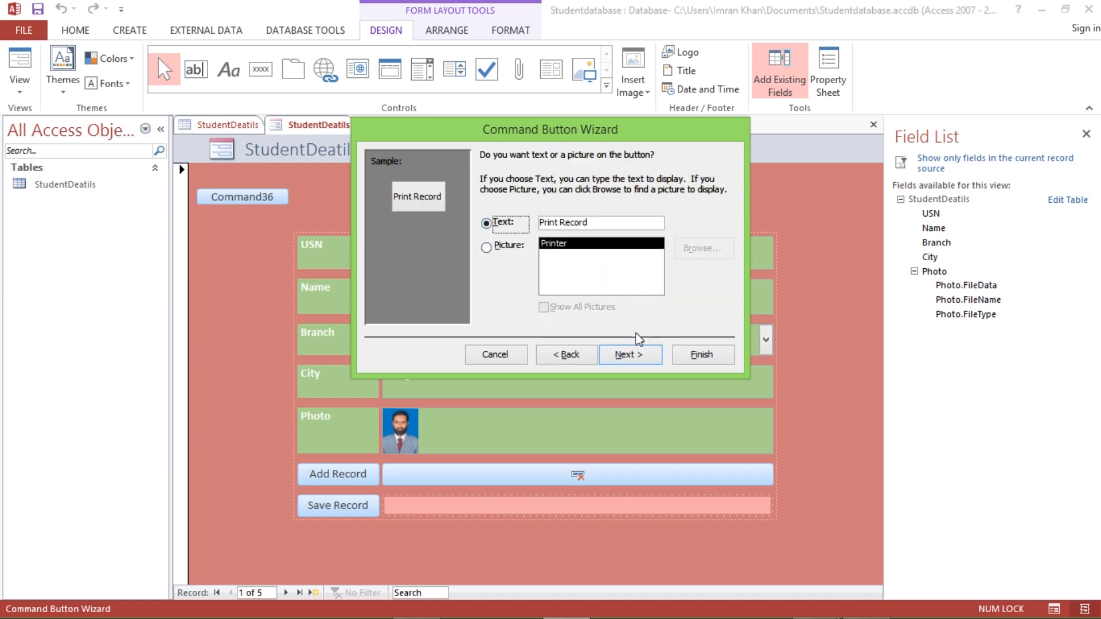
{"action": "left_click", "coordinate": [629, 354]}
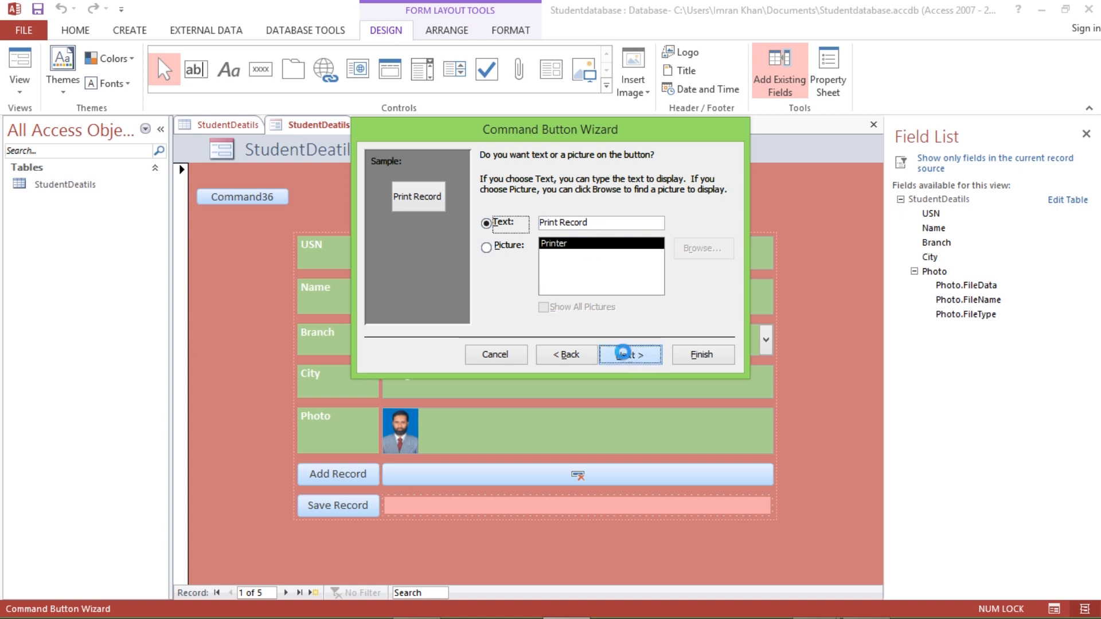
{"action": "type", "text": "Print Record"}
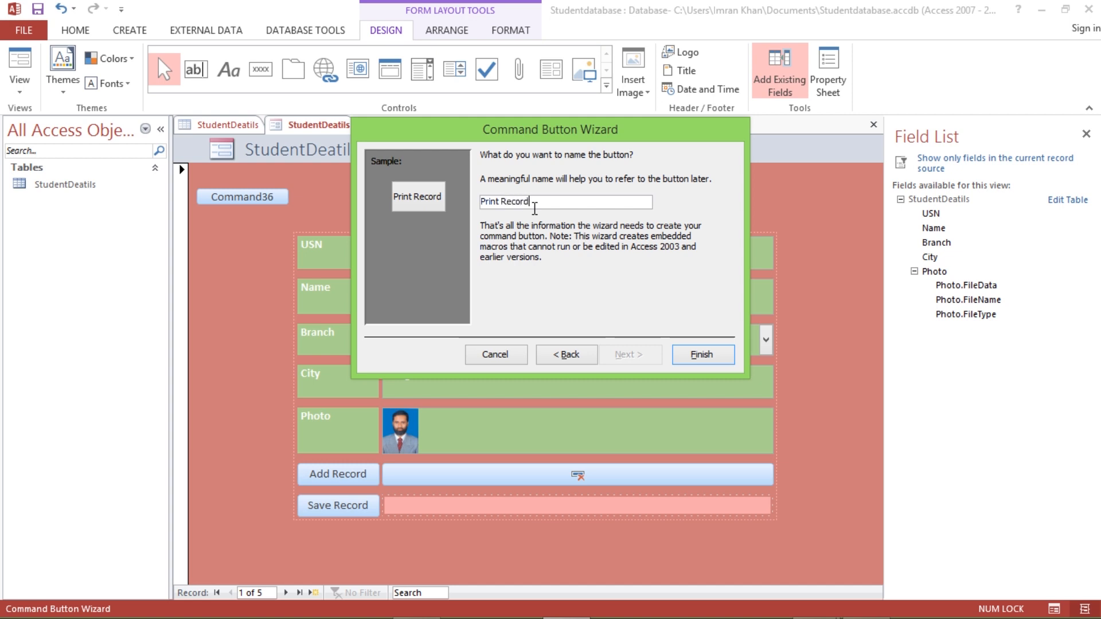
{"action": "left_click", "coordinate": [697, 355]}
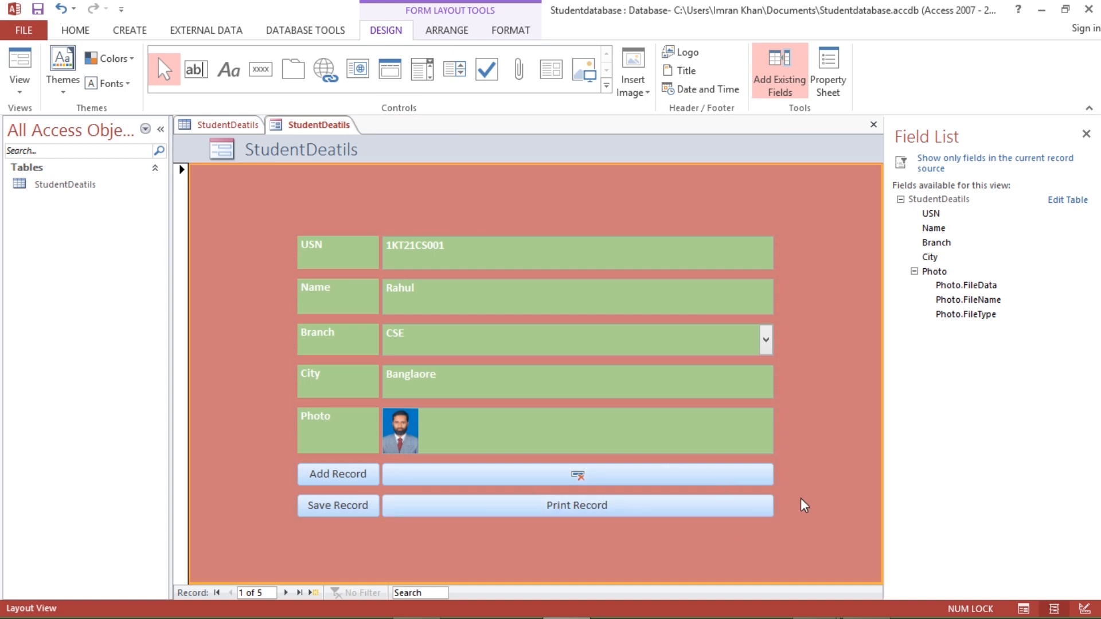
- Give Add Record and Save Record tabular layouts and place them side by side
{"action": "right_click", "coordinate": [359, 479]}
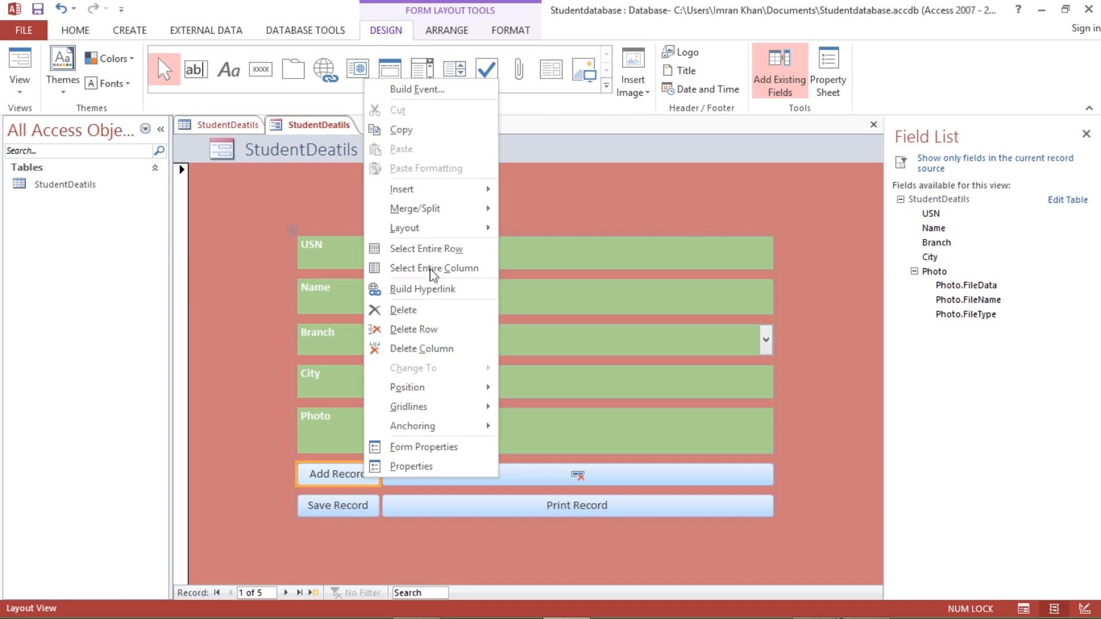
{"action": "mouse_move", "coordinate": [432, 229]}
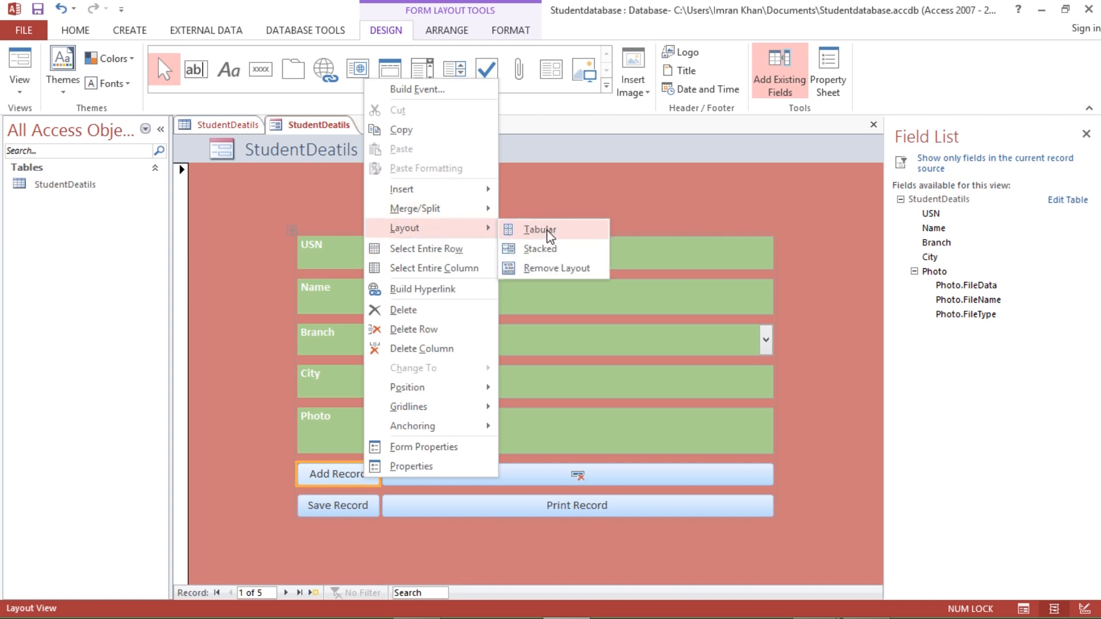
{"action": "left_click", "coordinate": [549, 235]}
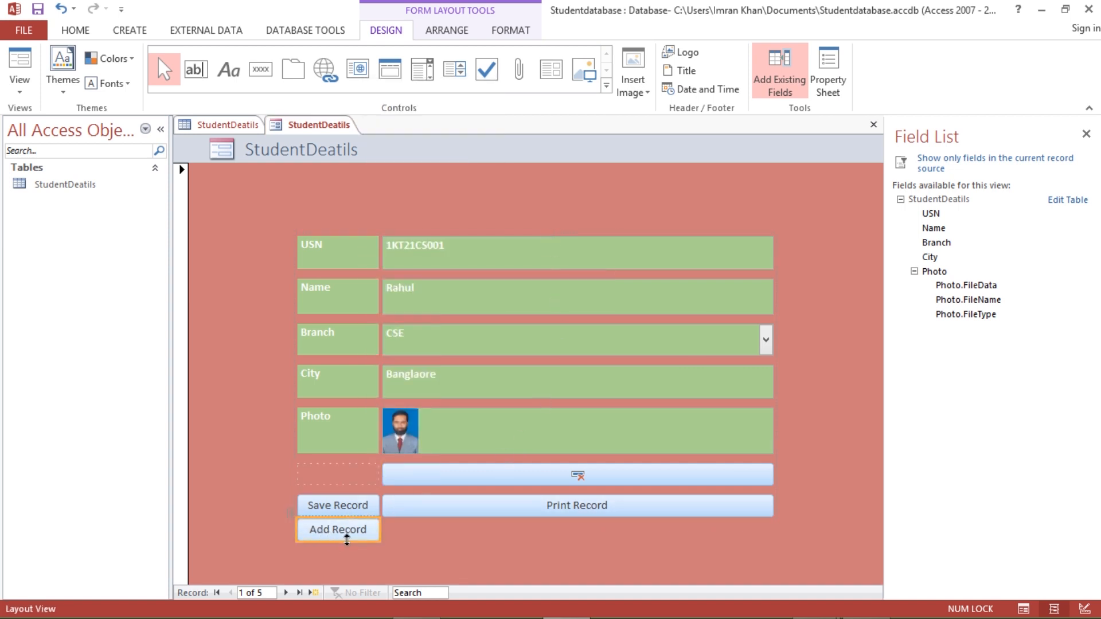
{"action": "left_click_drag", "start_coordinate": [356, 535], "coordinate": [355, 559]}
{"action": "left_click", "coordinate": [339, 507]}
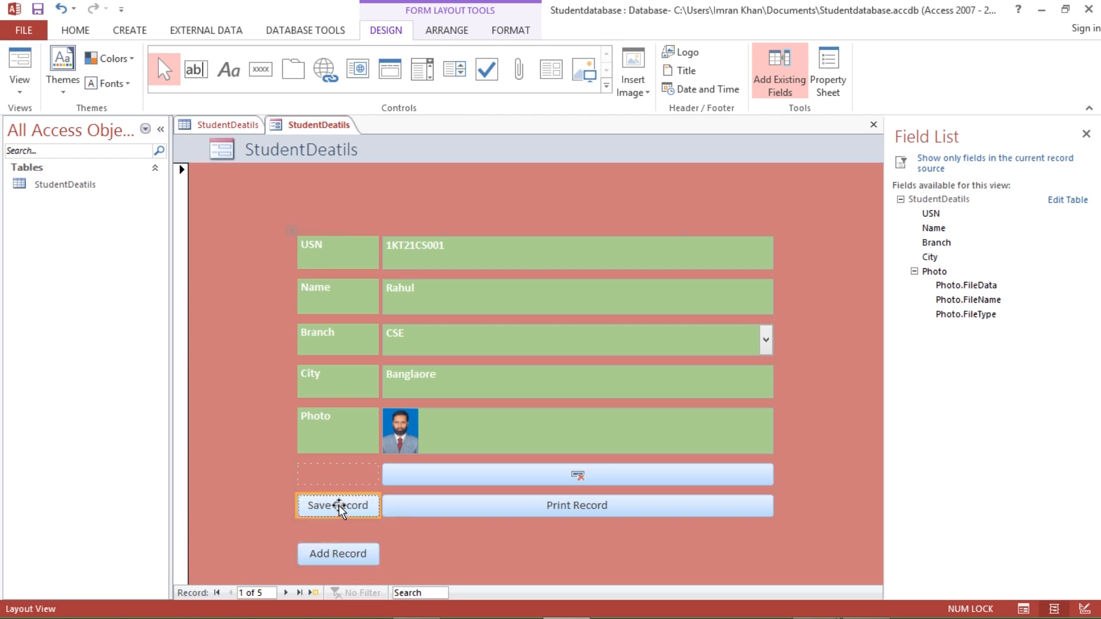
{"action": "right_click", "coordinate": [340, 507]}
{"action": "mouse_move", "coordinate": [419, 225]}
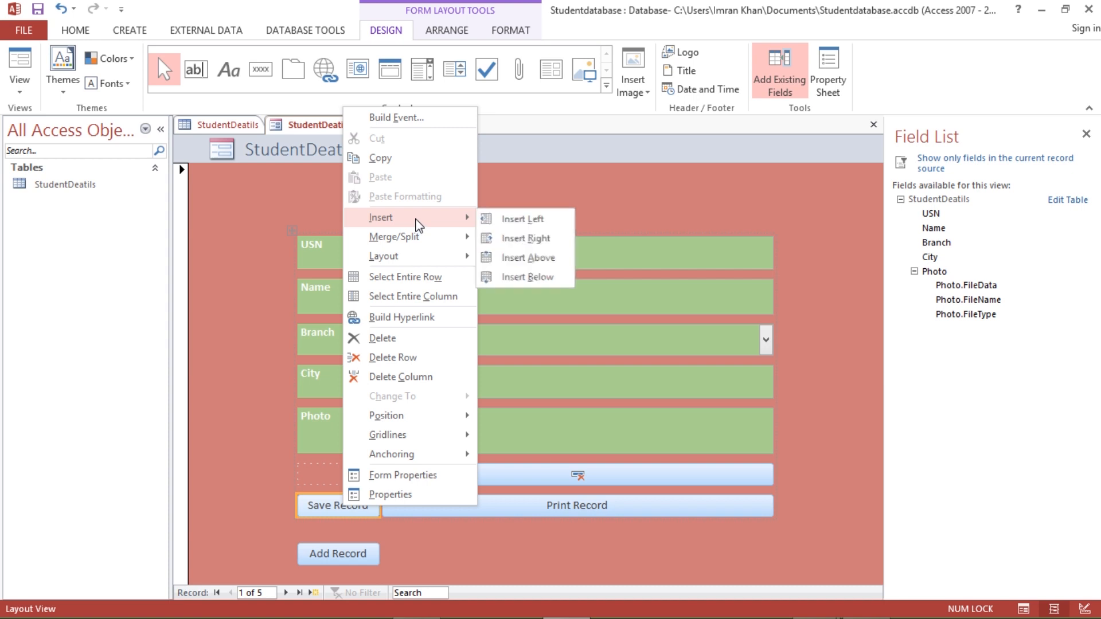
{"action": "mouse_move", "coordinate": [414, 258]}
{"action": "left_click", "coordinate": [504, 256]}
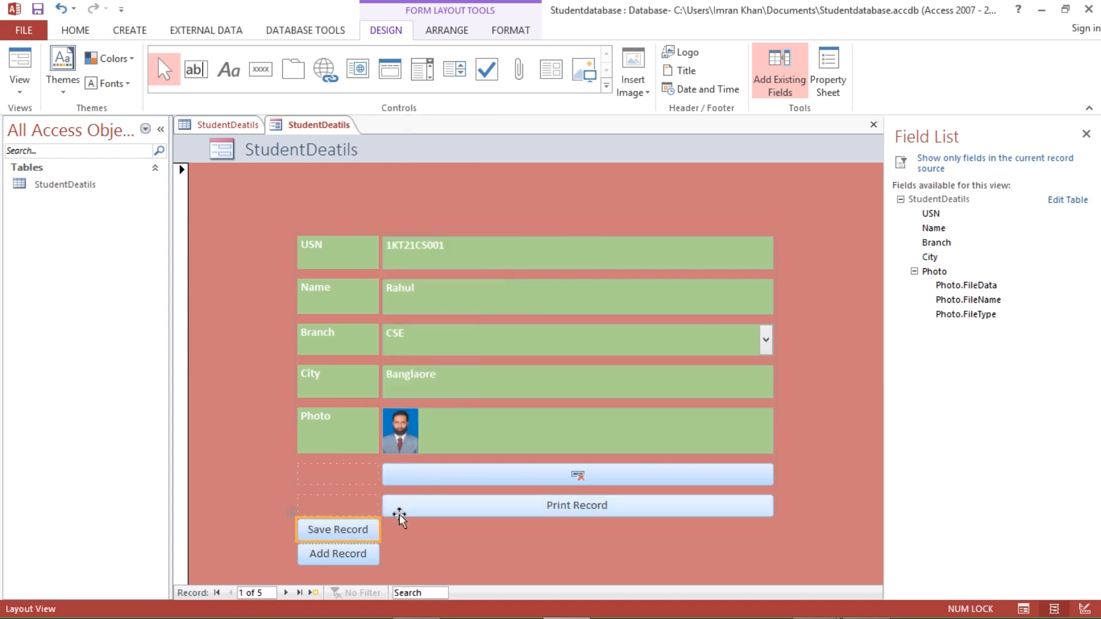
{"action": "left_click_drag", "start_coordinate": [351, 532], "coordinate": [434, 554]}
- Give the icon button and Print Record tabular layouts, moving them into the row
{"action": "right_click", "coordinate": [512, 476]}
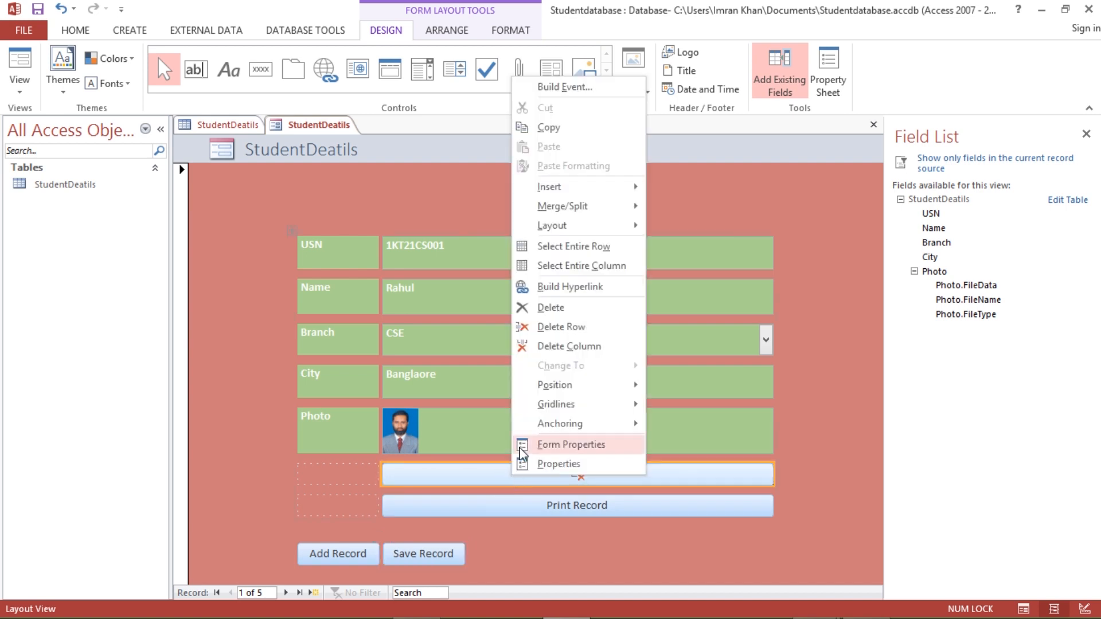
{"action": "mouse_move", "coordinate": [597, 227]}
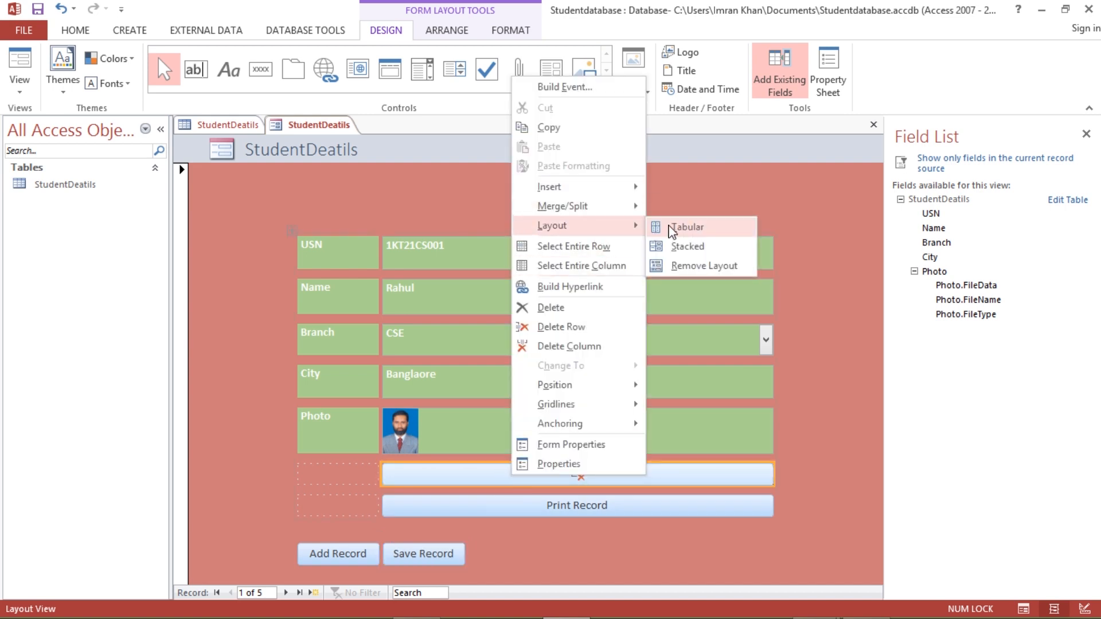
{"action": "left_click", "coordinate": [672, 227]}
{"action": "left_click_drag", "start_coordinate": [631, 499], "coordinate": [515, 553]}
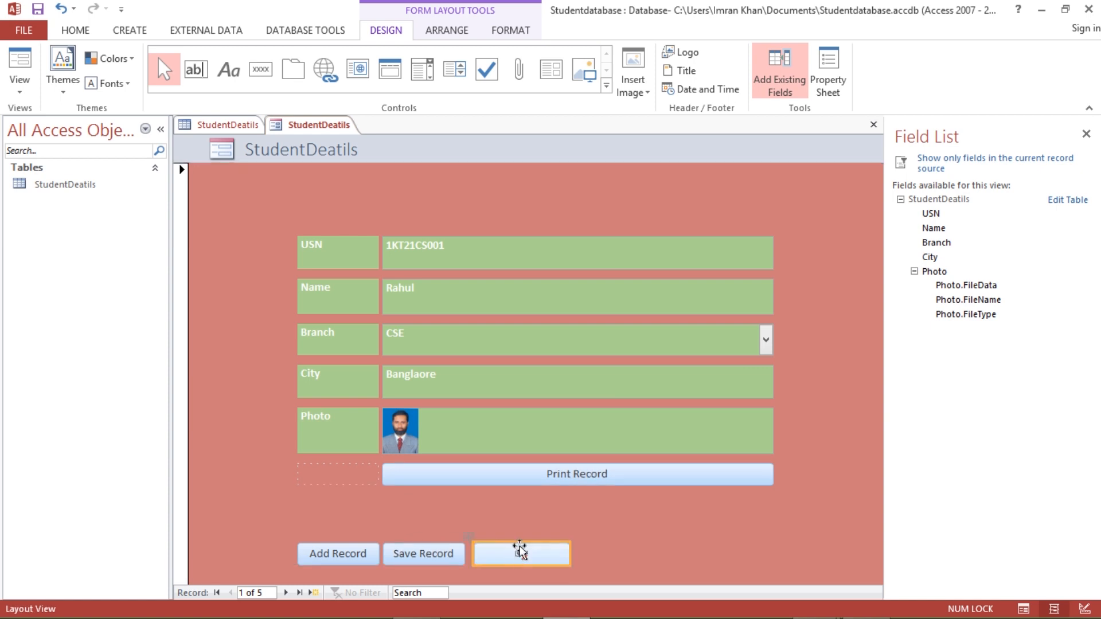
{"action": "right_click", "coordinate": [578, 478]}
{"action": "mouse_move", "coordinate": [668, 228]}
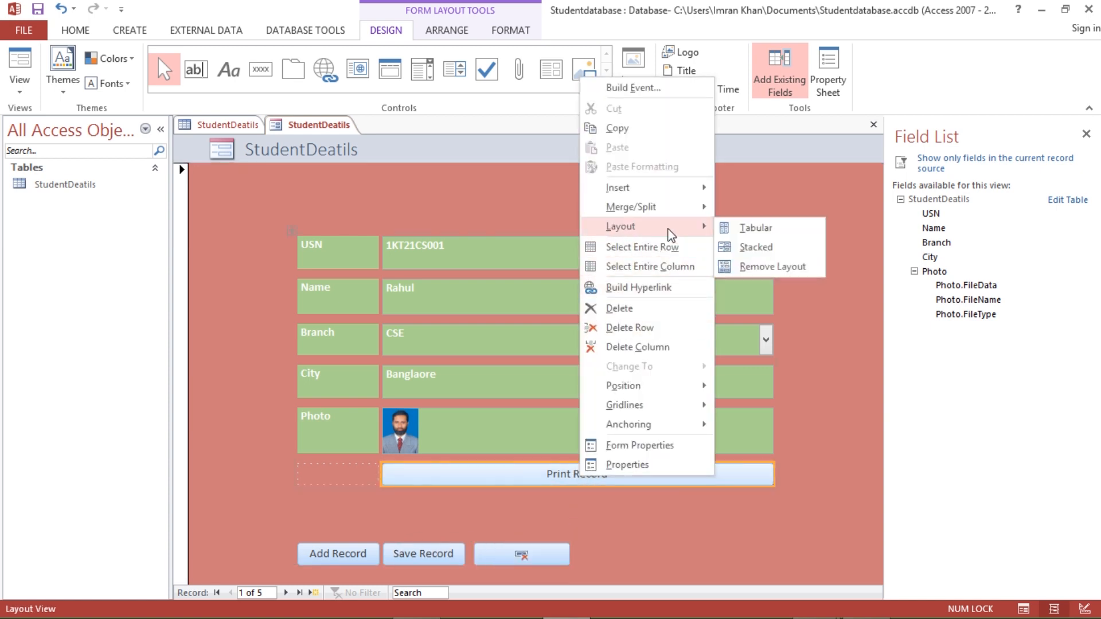
{"action": "left_click", "coordinate": [734, 226]}
{"action": "left_click_drag", "start_coordinate": [644, 470], "coordinate": [696, 496]}
{"action": "left_click_drag", "start_coordinate": [835, 503], "coordinate": [711, 496]}
- Line up all four buttons in one row and move them together under the photo
{"action": "left_click_drag", "start_coordinate": [524, 552], "coordinate": [597, 498]}
{"action": "left_click_drag", "start_coordinate": [430, 553], "coordinate": [462, 498]}
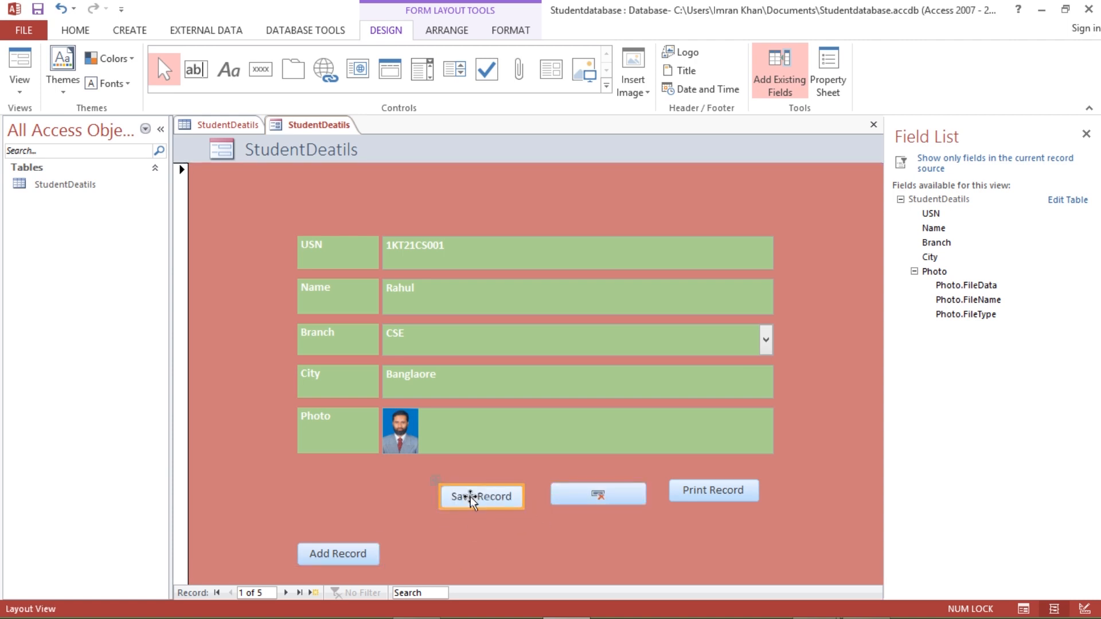
{"action": "left_click_drag", "start_coordinate": [351, 552], "coordinate": [382, 503]}
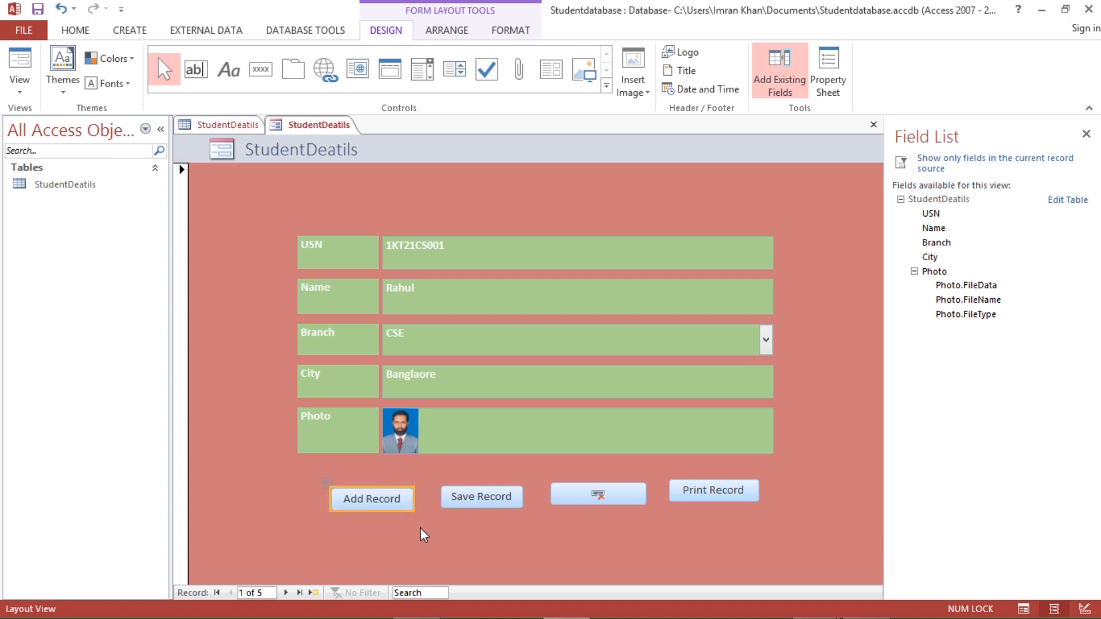
{"action": "left_click", "coordinate": [457, 499], "text": "shift"}
{"action": "left_click", "coordinate": [590, 496], "text": "shift"}
{"action": "left_click", "coordinate": [683, 504], "text": "shift"}
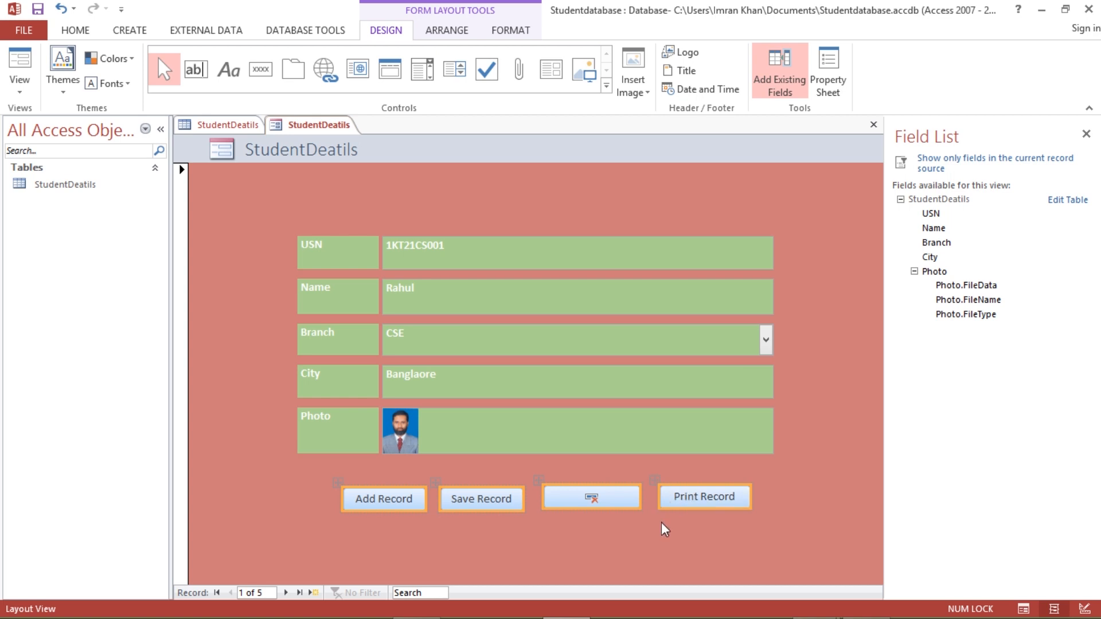
{"action": "left_click_drag", "start_coordinate": [676, 498], "coordinate": [662, 499]}
- Drop the button row in place and switch the form to Form View
{"action": "left_click", "coordinate": [809, 484]}
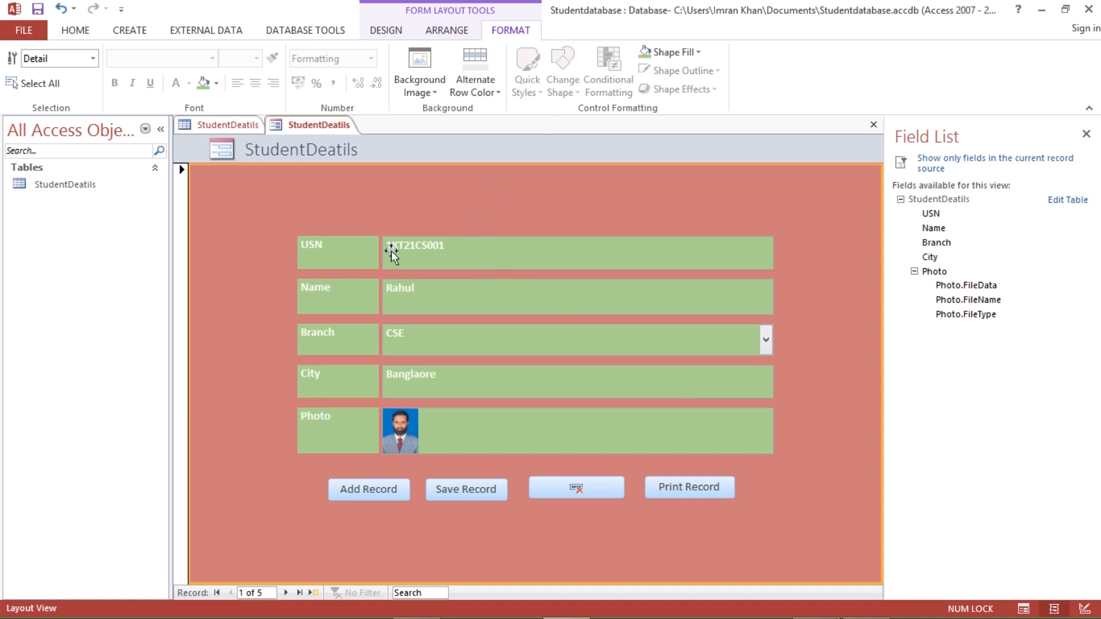
{"action": "left_click", "coordinate": [395, 31]}
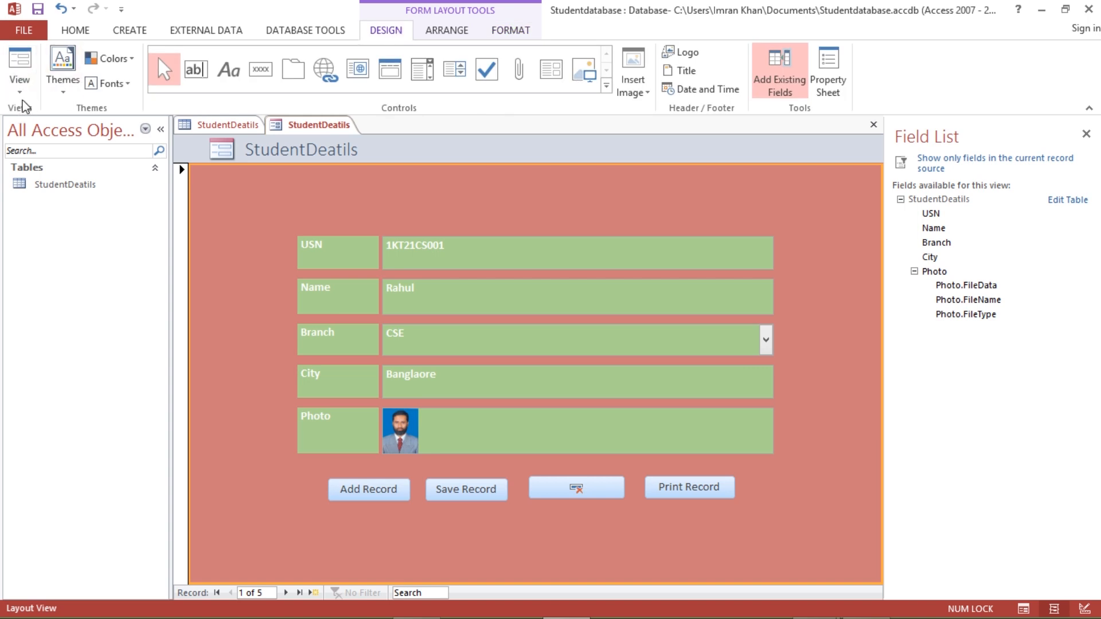
{"action": "left_click", "coordinate": [20, 79]}
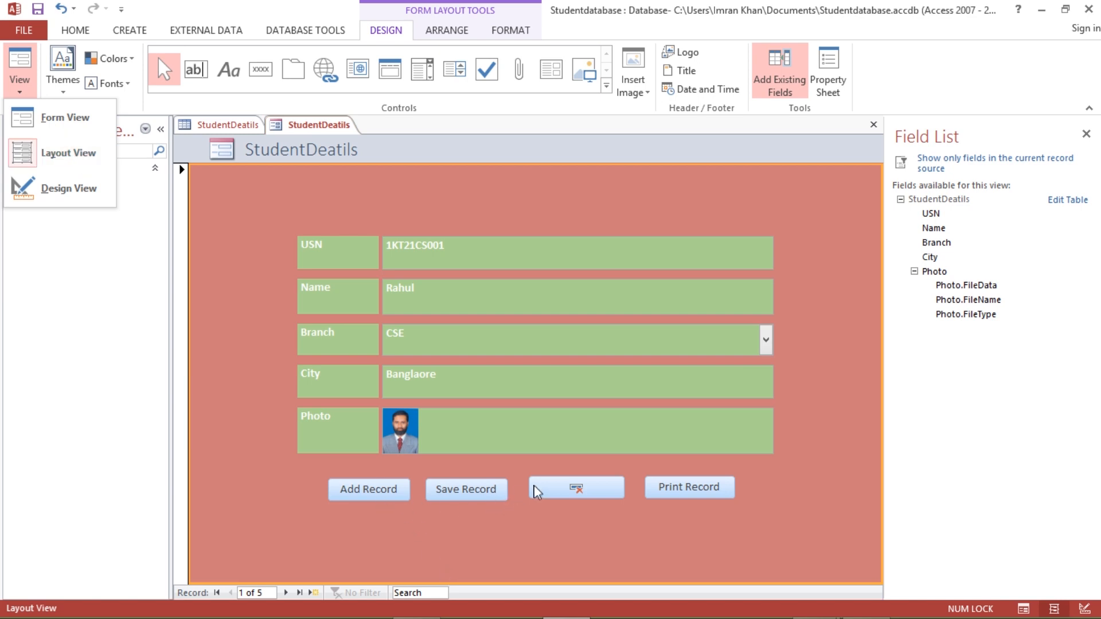
{"action": "left_click", "coordinate": [63, 117]}
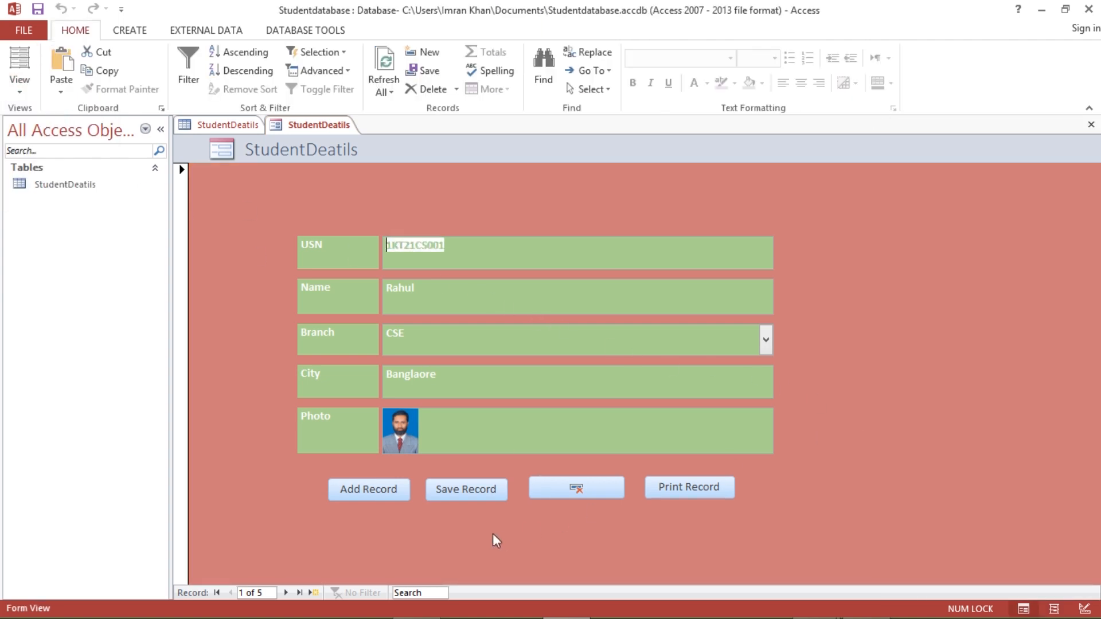
{"action": "left_click", "coordinate": [364, 493]}
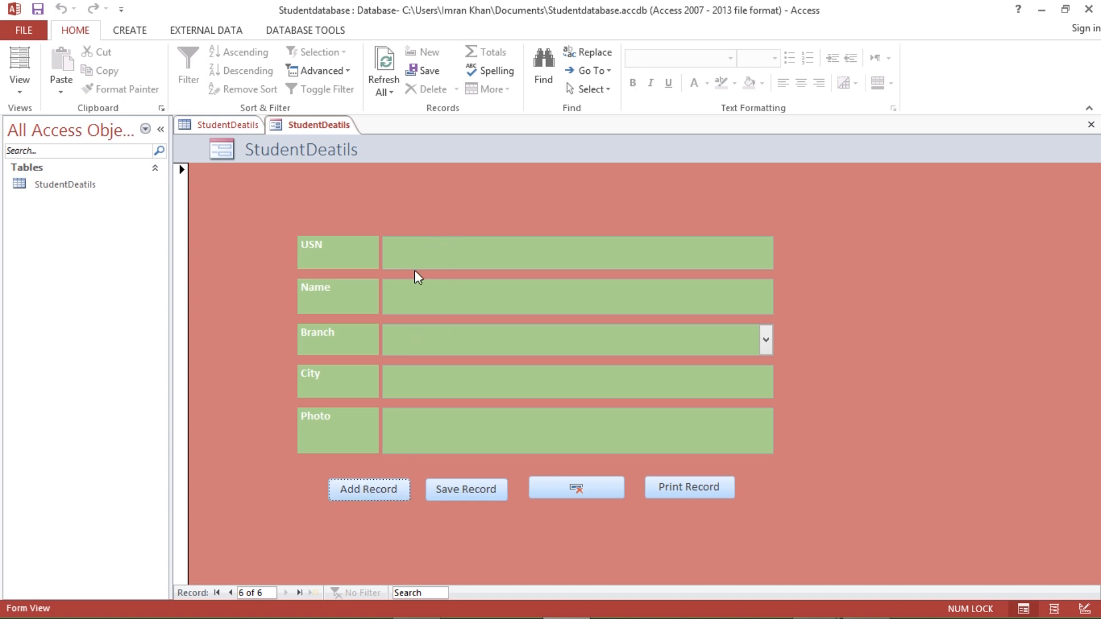
{"action": "left_click", "coordinate": [401, 251]}
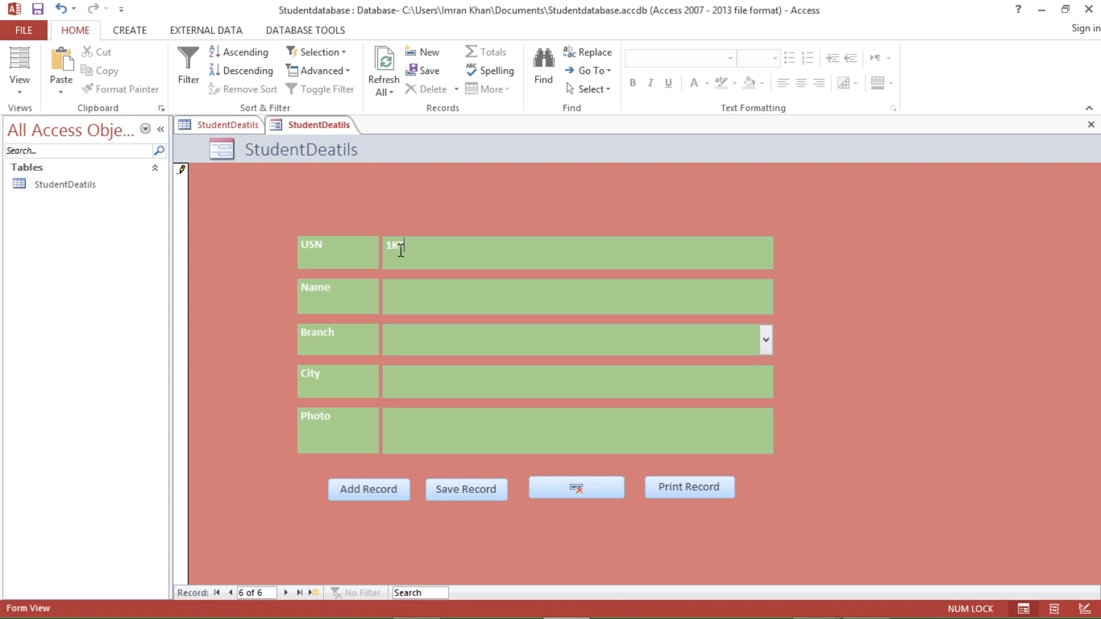
{"action": "type", "text": "1K"}
{"action": "type", "text": "T21CS100"}
{"action": "left_click", "coordinate": [449, 285]}
{"action": "left_click", "coordinate": [765, 341]}
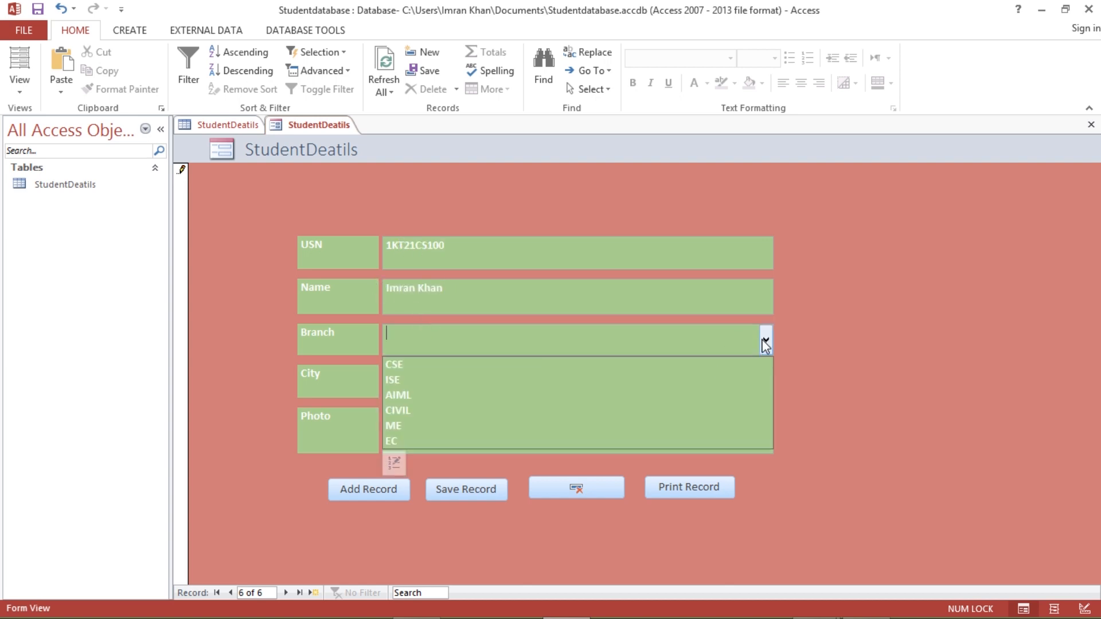
{"action": "left_click", "coordinate": [447, 401]}
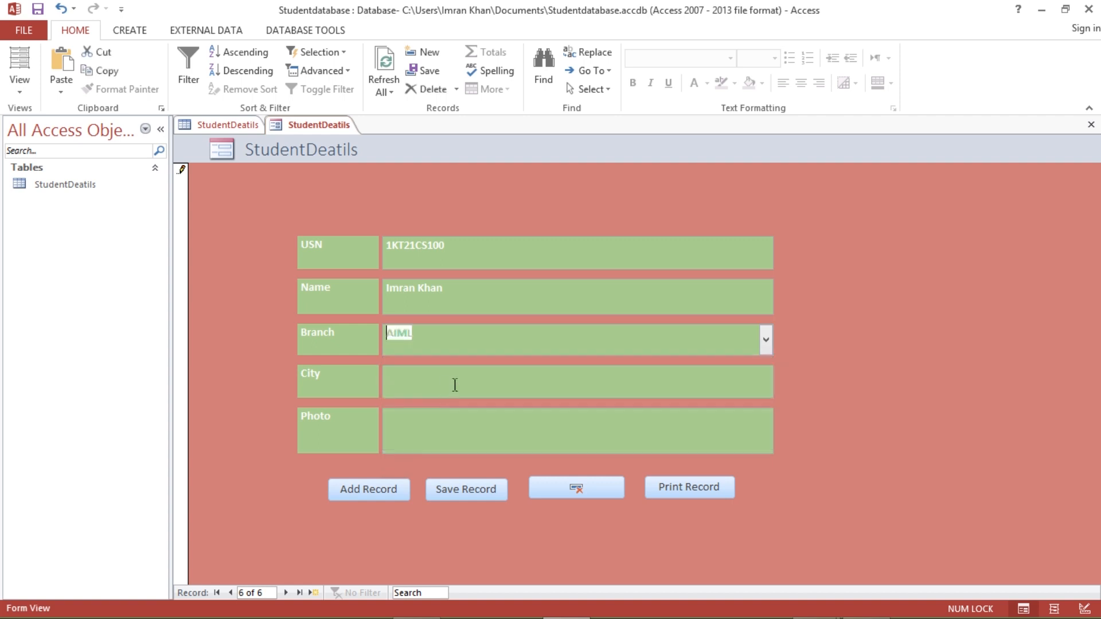
{"action": "left_click", "coordinate": [423, 383]}
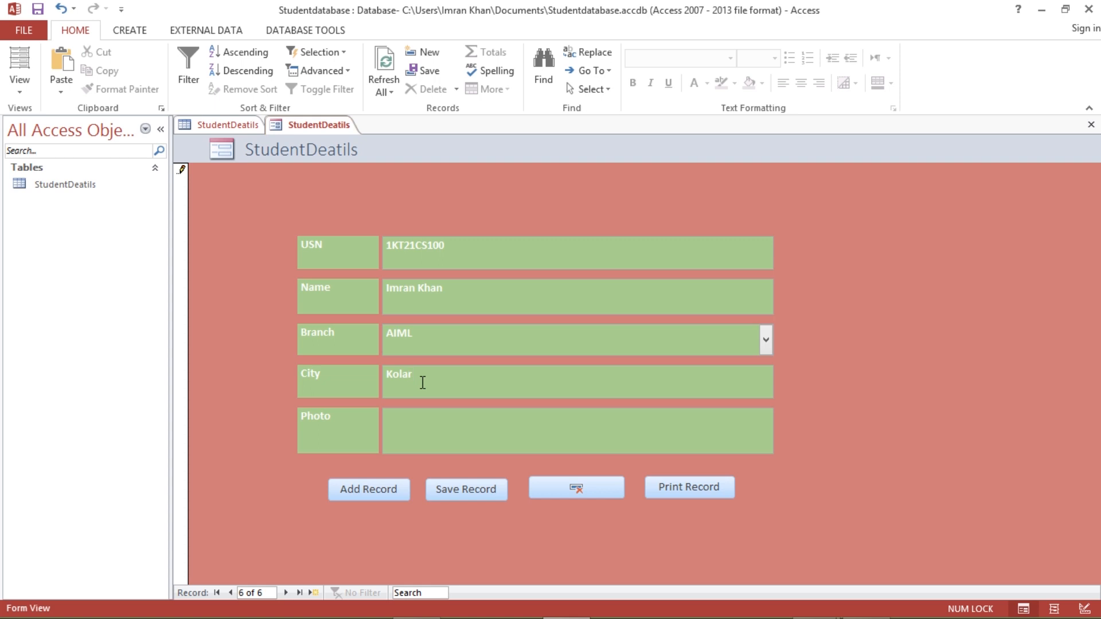
- Attach the student's photo file to the photo field and save the record
{"action": "left_click", "coordinate": [409, 422]}
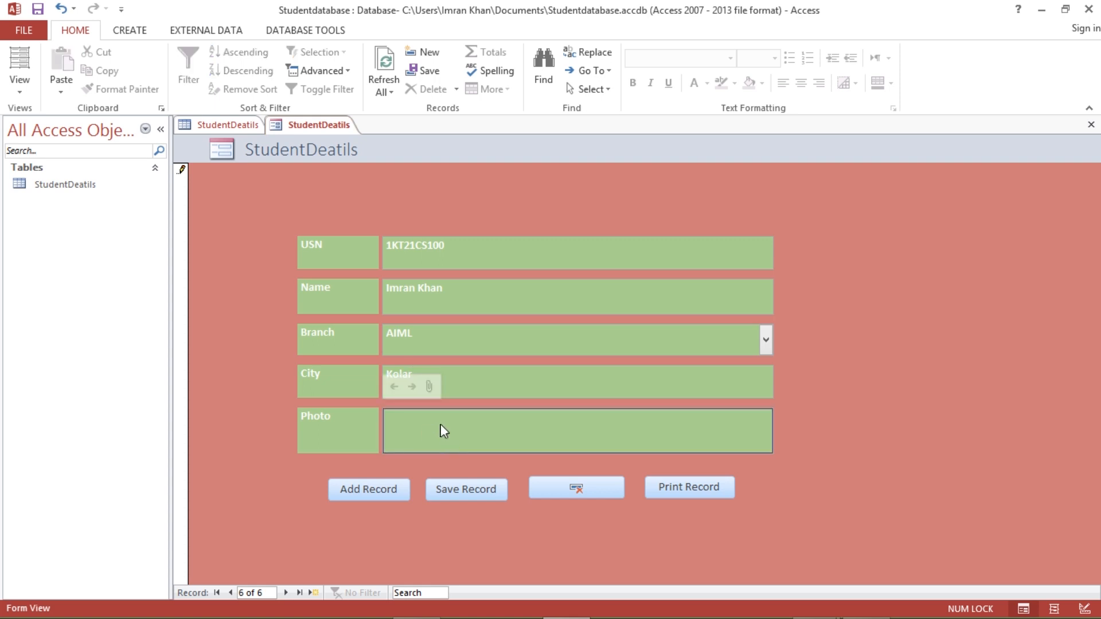
{"action": "left_click", "coordinate": [429, 386]}
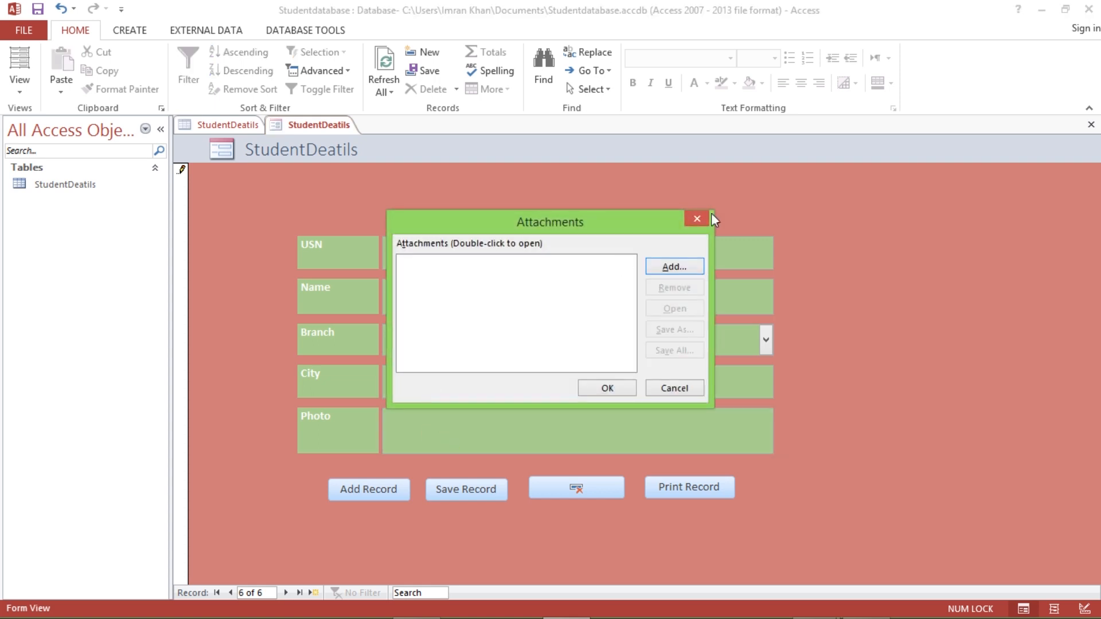
{"action": "left_click", "coordinate": [655, 266]}
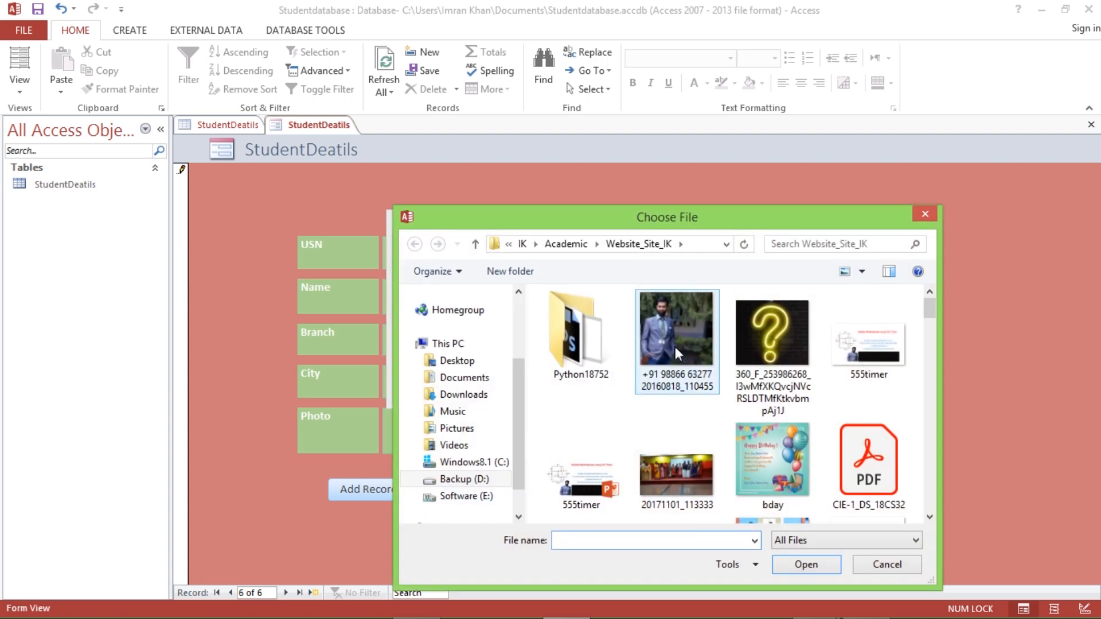
{"action": "left_click", "coordinate": [676, 346]}
{"action": "left_click", "coordinate": [805, 565]}
{"action": "left_click", "coordinate": [614, 388]}
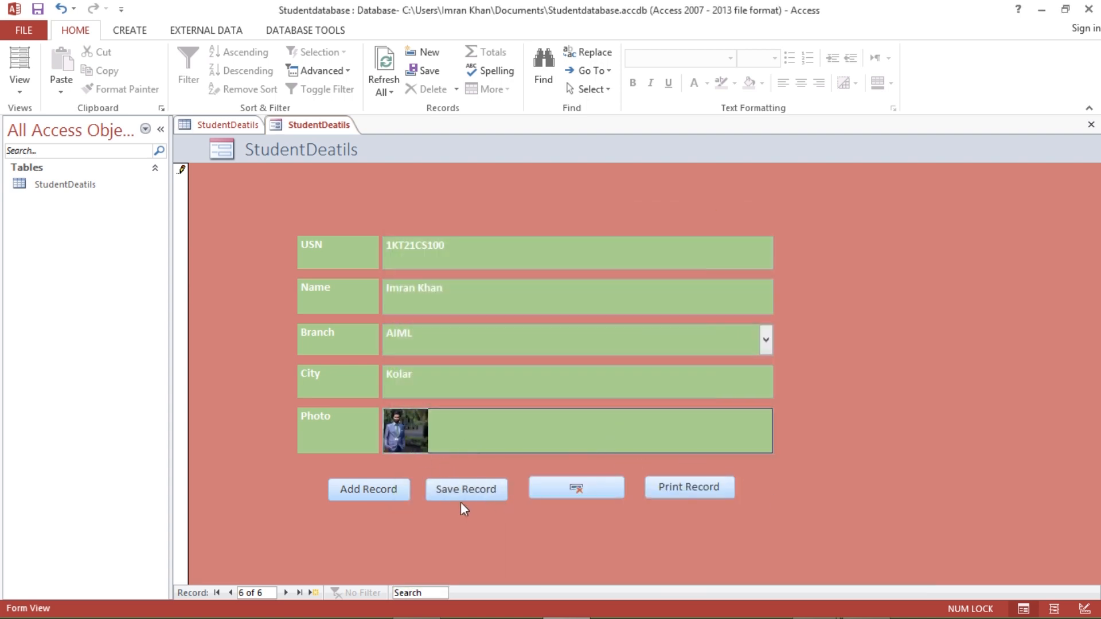
{"action": "left_click", "coordinate": [464, 491]}
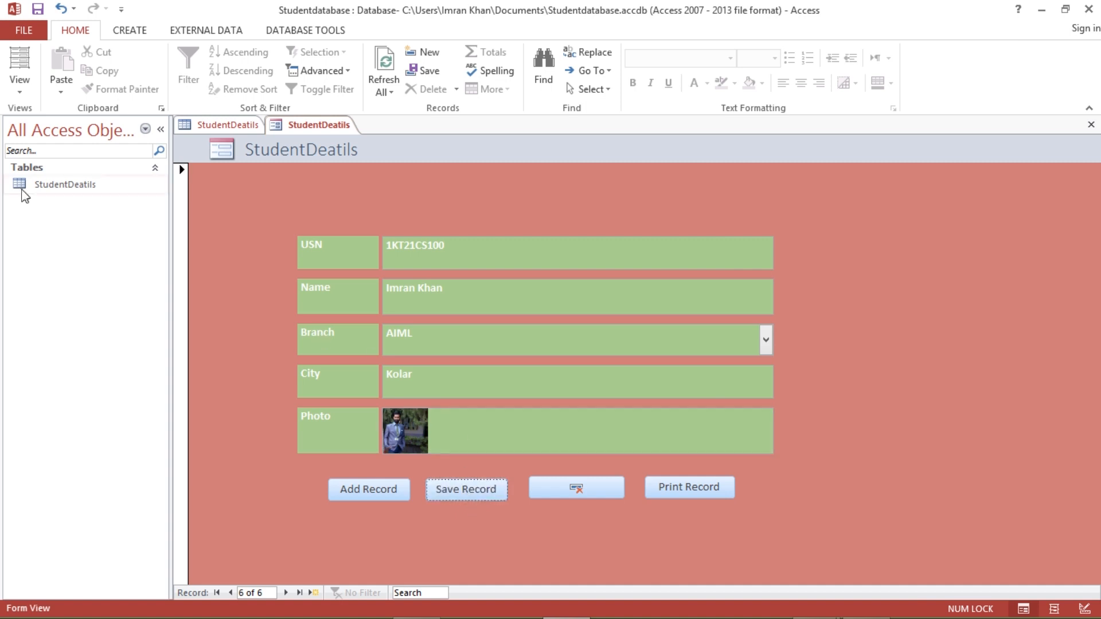
{"action": "double_click", "coordinate": [55, 188]}
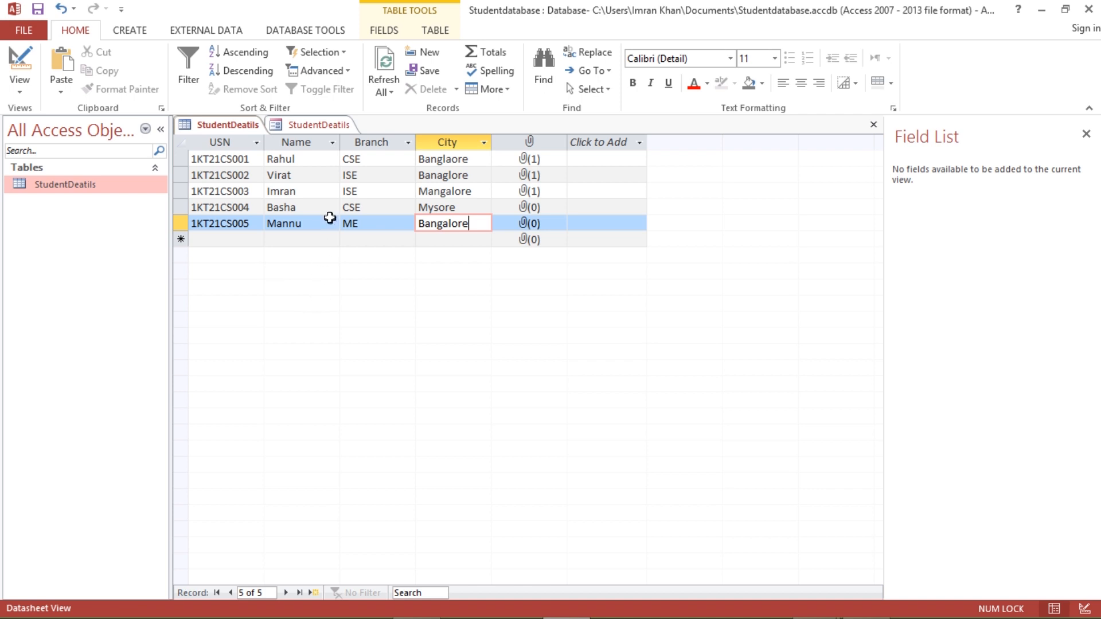
{"action": "left_click", "coordinate": [390, 93]}
{"action": "left_click", "coordinate": [401, 109]}
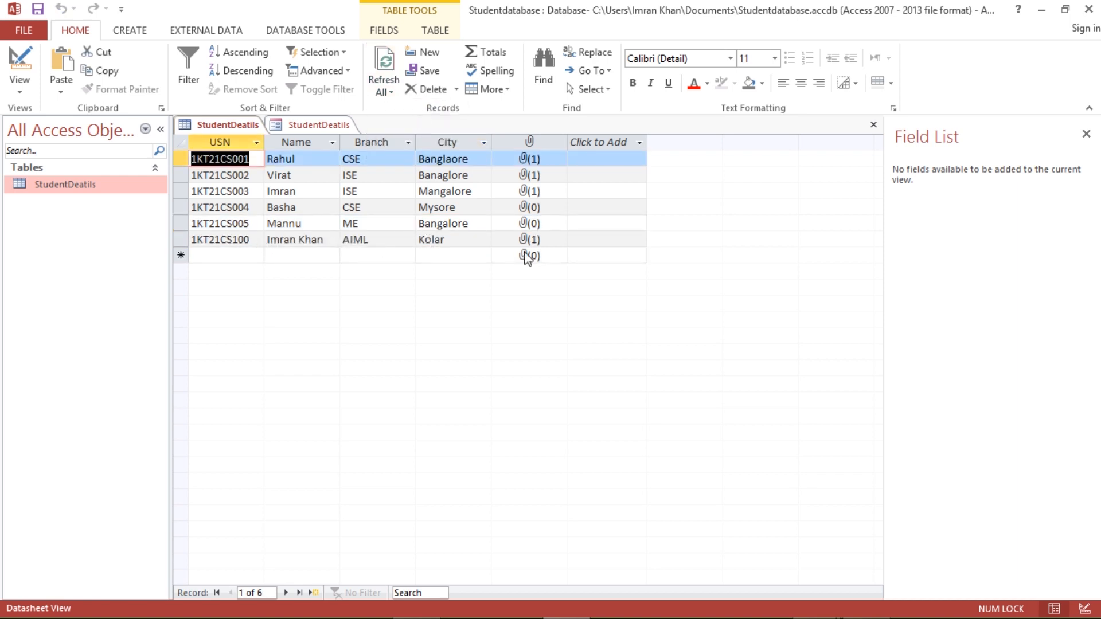
- Save the open student form under the name StudentDeatils_Form
{"action": "left_click", "coordinate": [344, 125]}
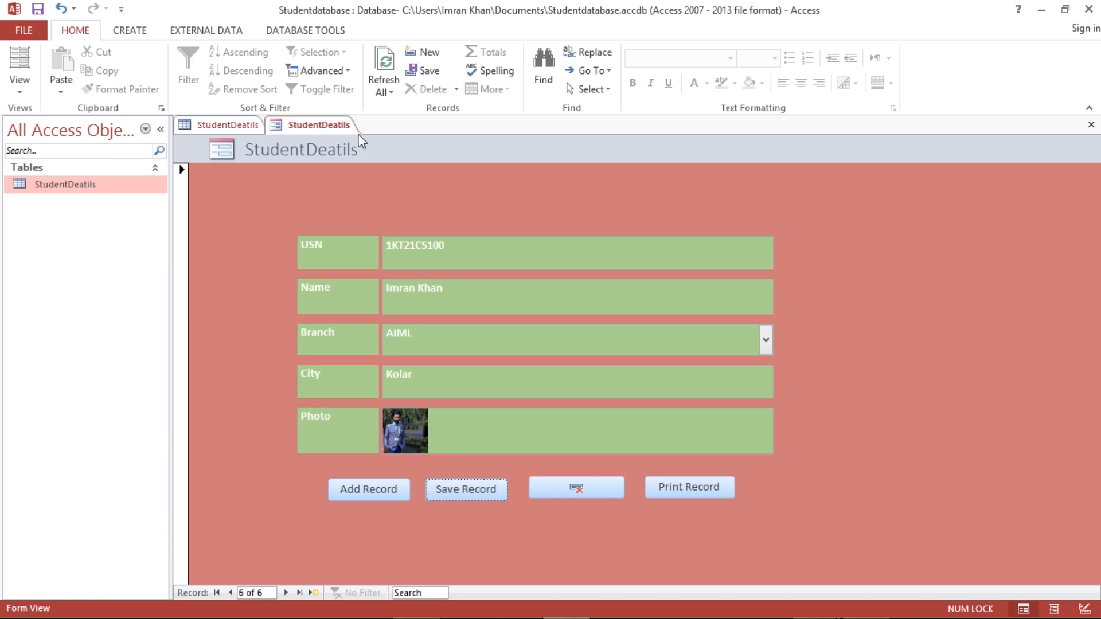
{"action": "right_click", "coordinate": [315, 128]}
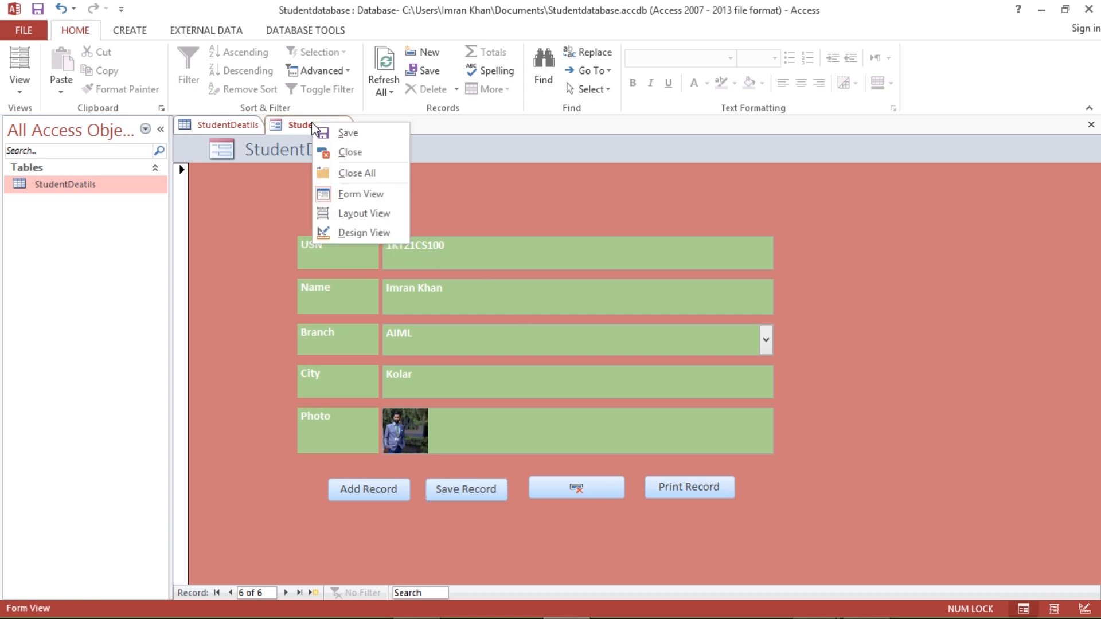
{"action": "left_click", "coordinate": [349, 133]}
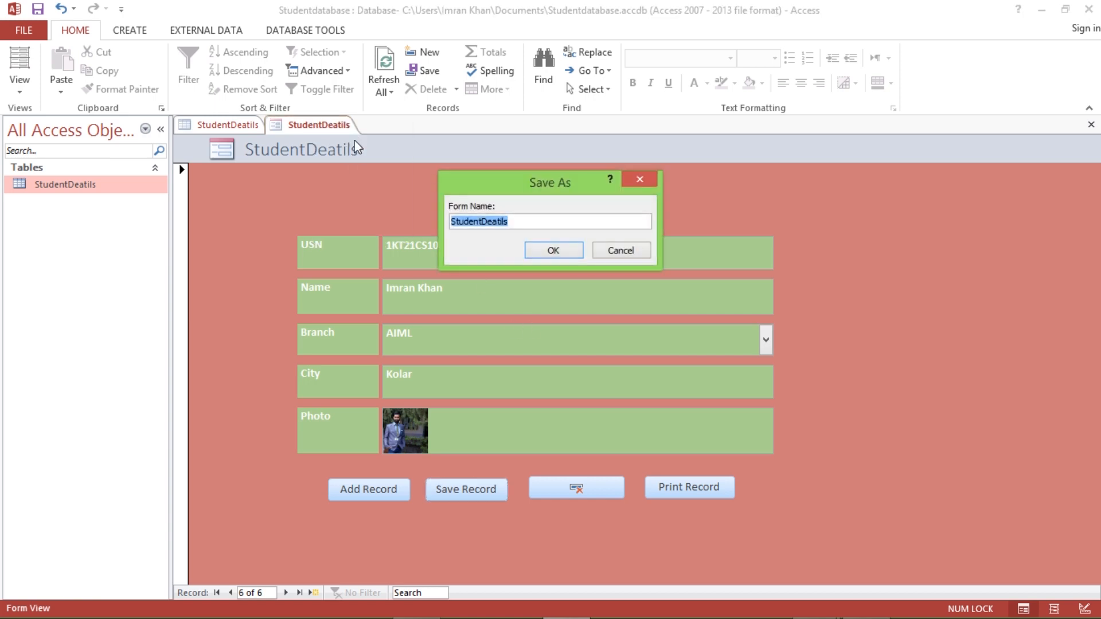
{"action": "left_click", "coordinate": [513, 220]}
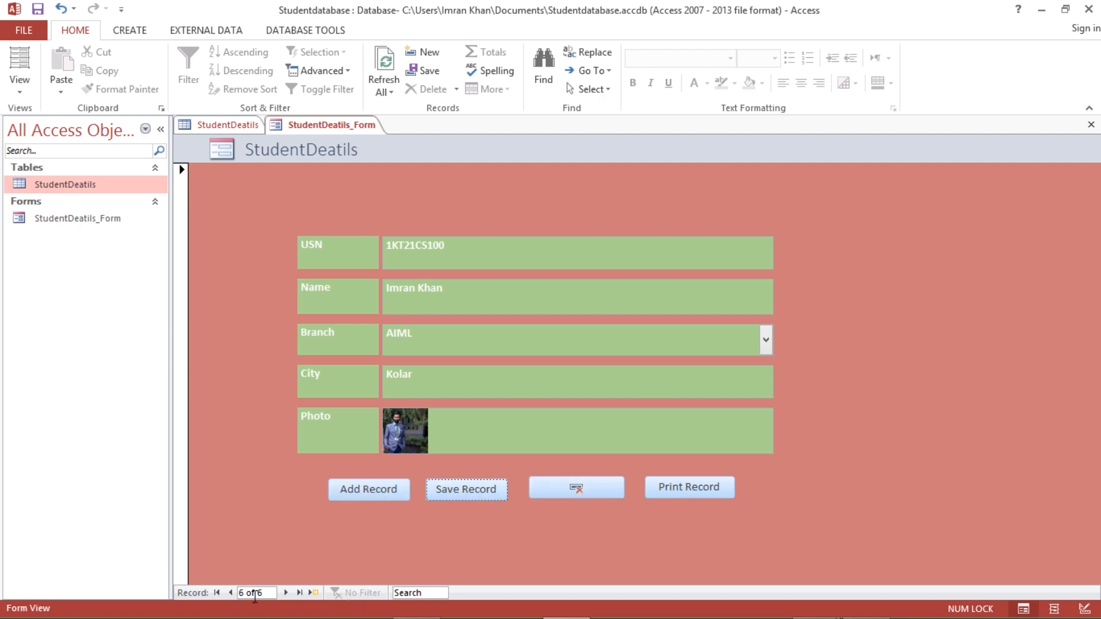
- Delete the fourth record (1KT21CS004) via the form, then view the StudentDeatils datasheet
{"action": "left_click", "coordinate": [232, 590]}
{"action": "left_click", "coordinate": [233, 591]}
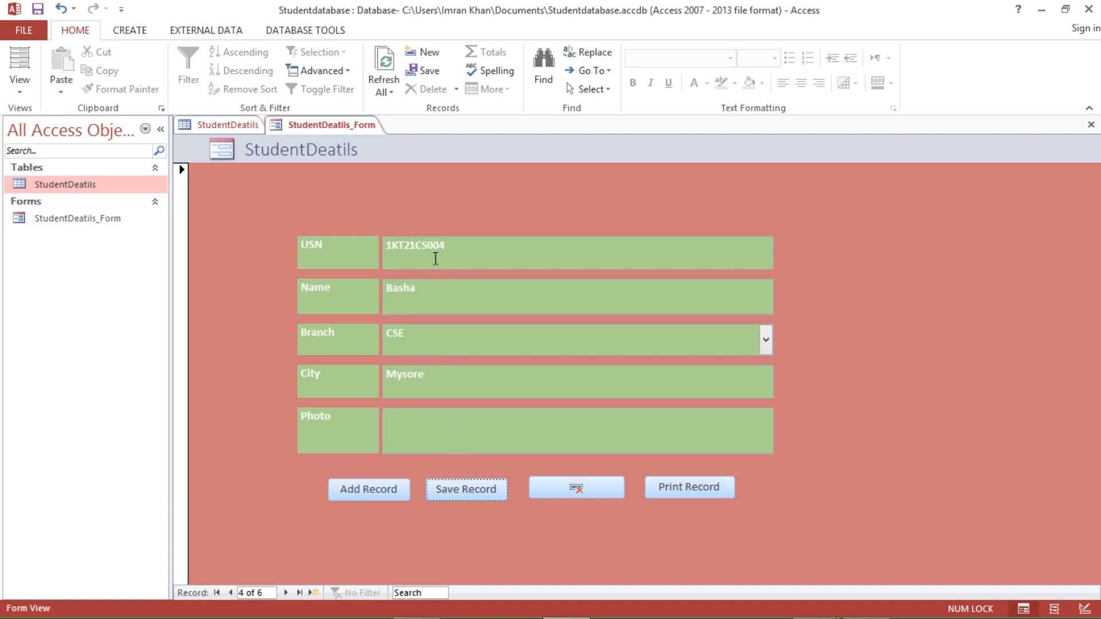
{"action": "left_click", "coordinate": [571, 492]}
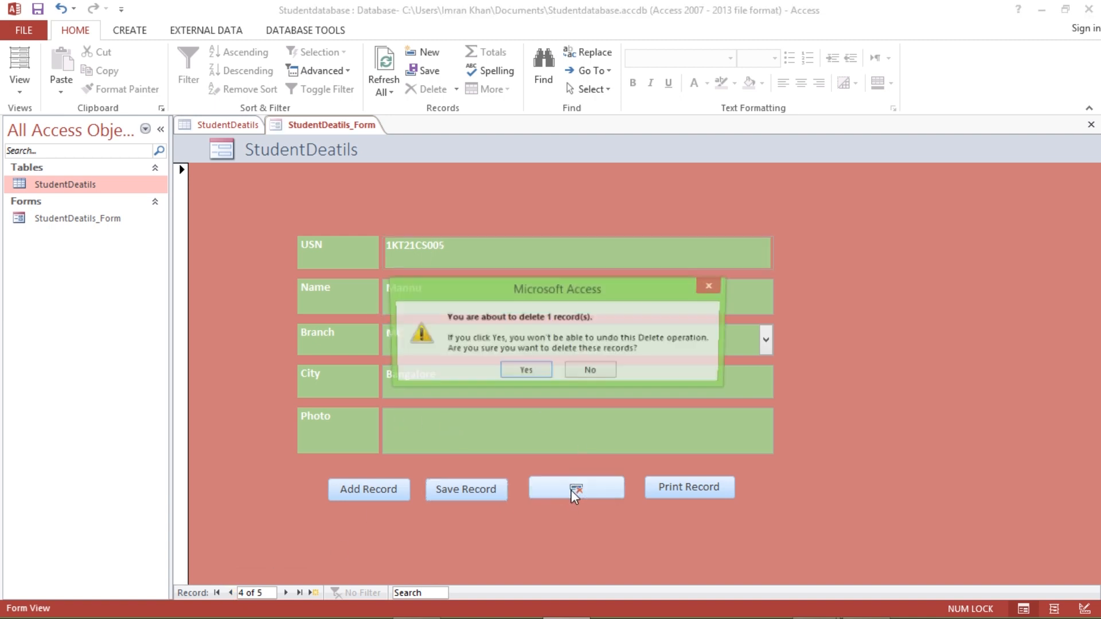
{"action": "left_click", "coordinate": [535, 373]}
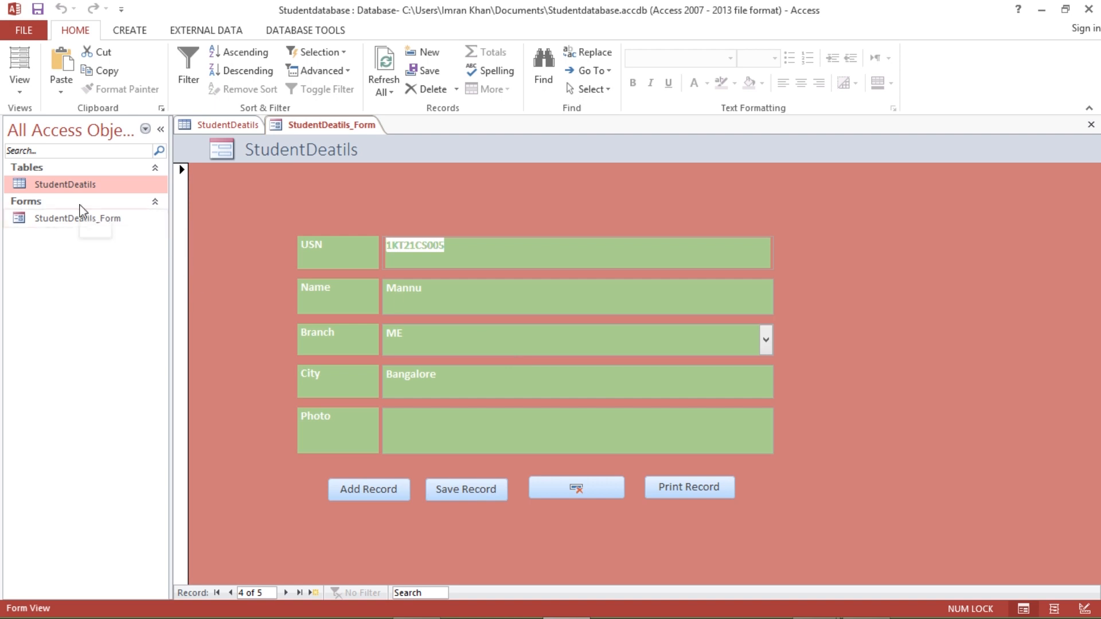
{"action": "double_click", "coordinate": [62, 184]}
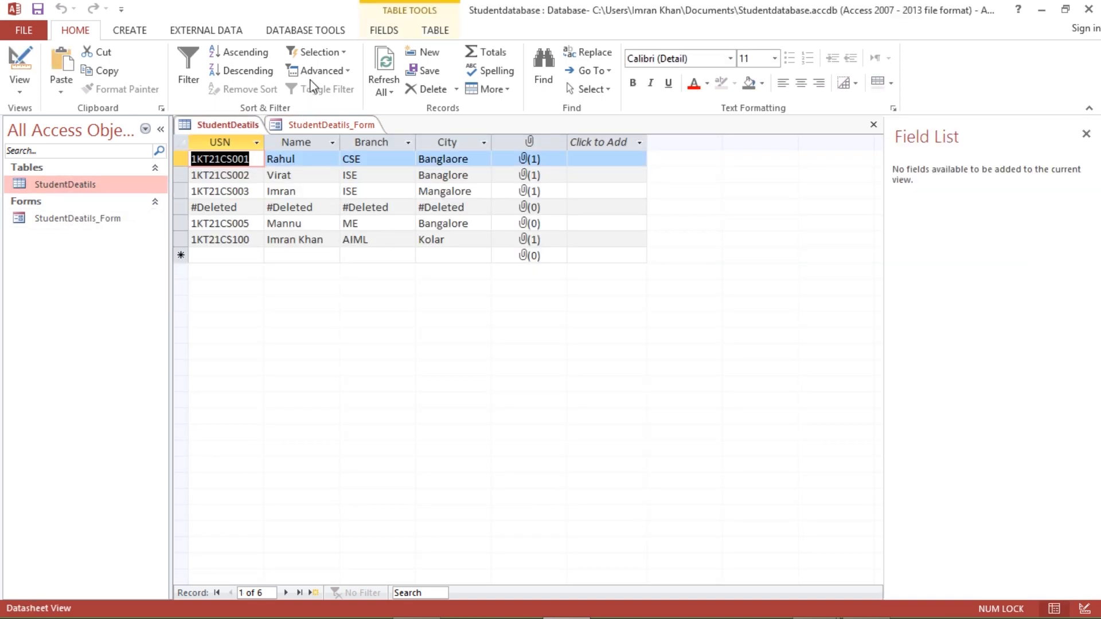
- Refresh All to clear the #Deleted row, then reopen StudentDeatils_Form showing five records
{"action": "left_click", "coordinate": [384, 91]}
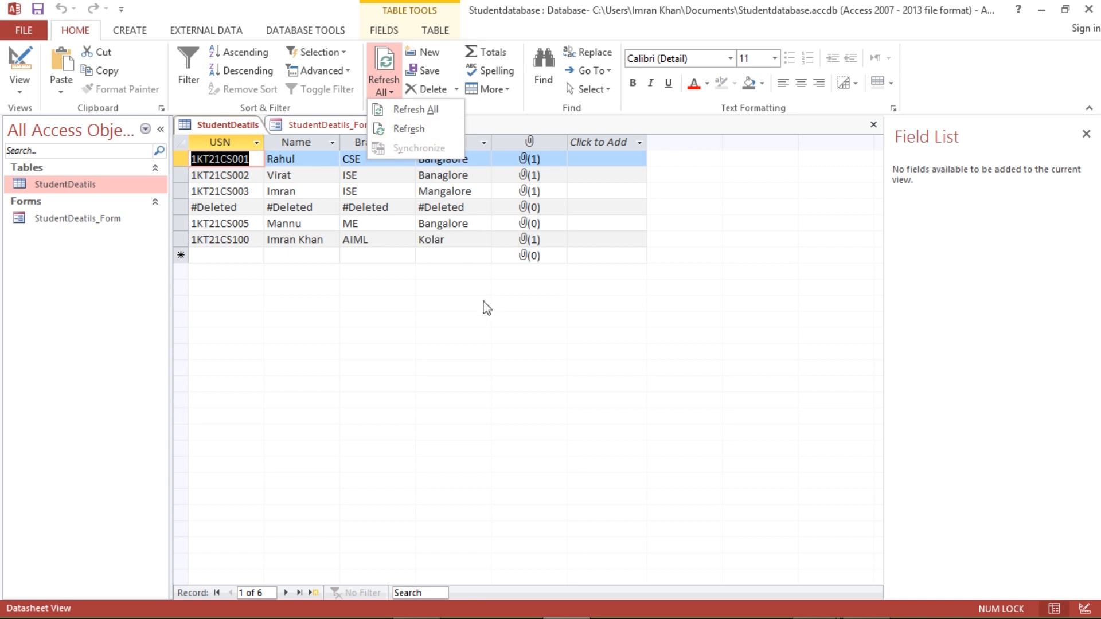
{"action": "left_click", "coordinate": [466, 315]}
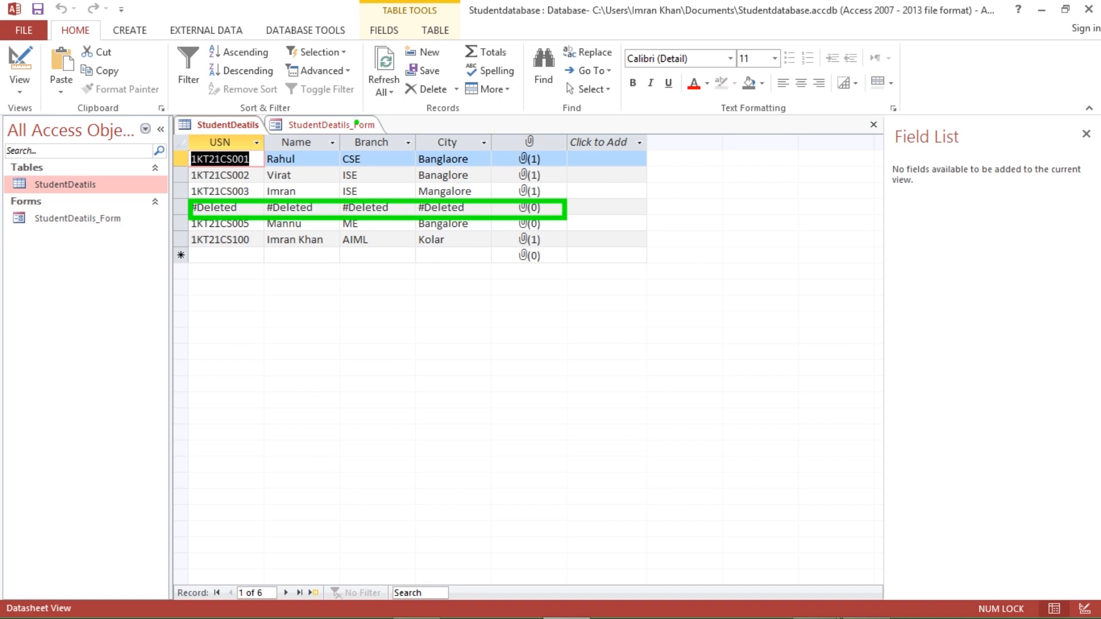
{"action": "left_click", "coordinate": [384, 80]}
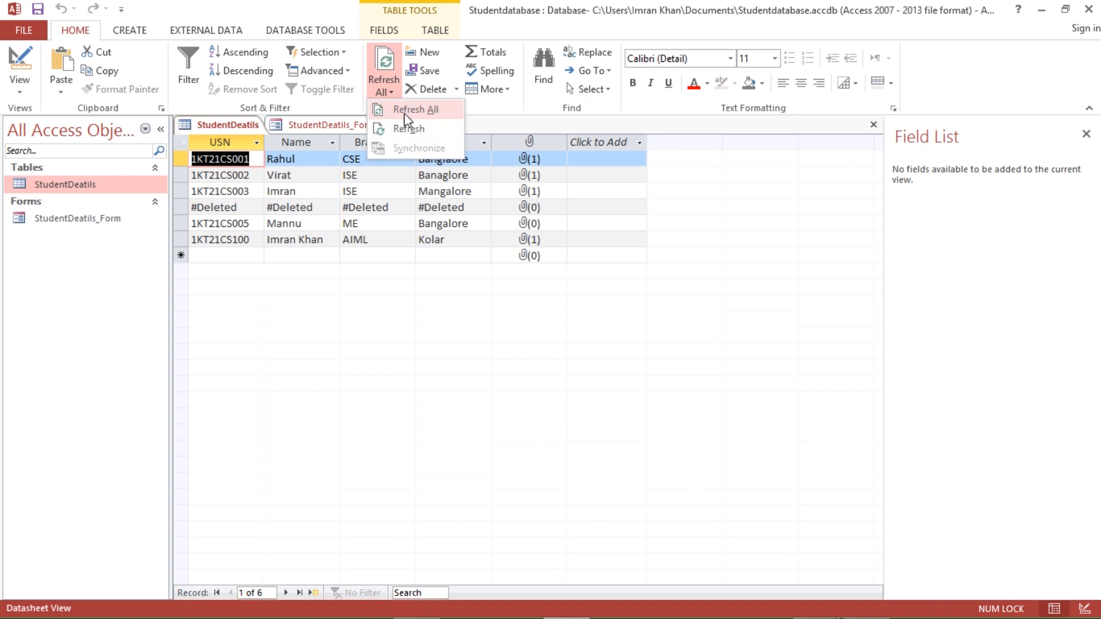
{"action": "left_click", "coordinate": [401, 111]}
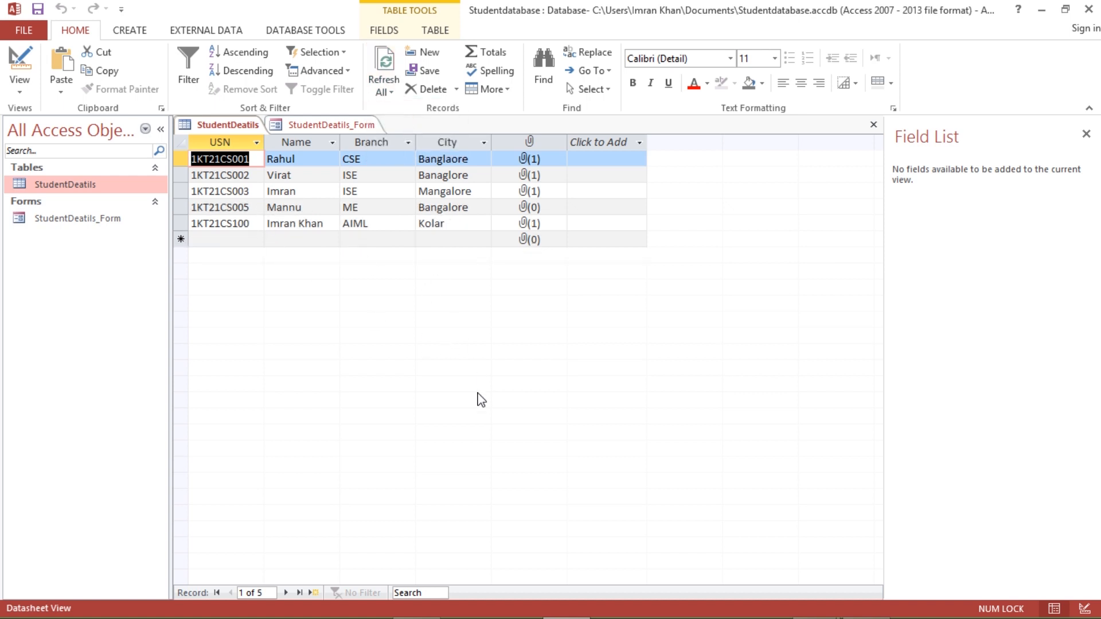
{"action": "double_click", "coordinate": [68, 221]}
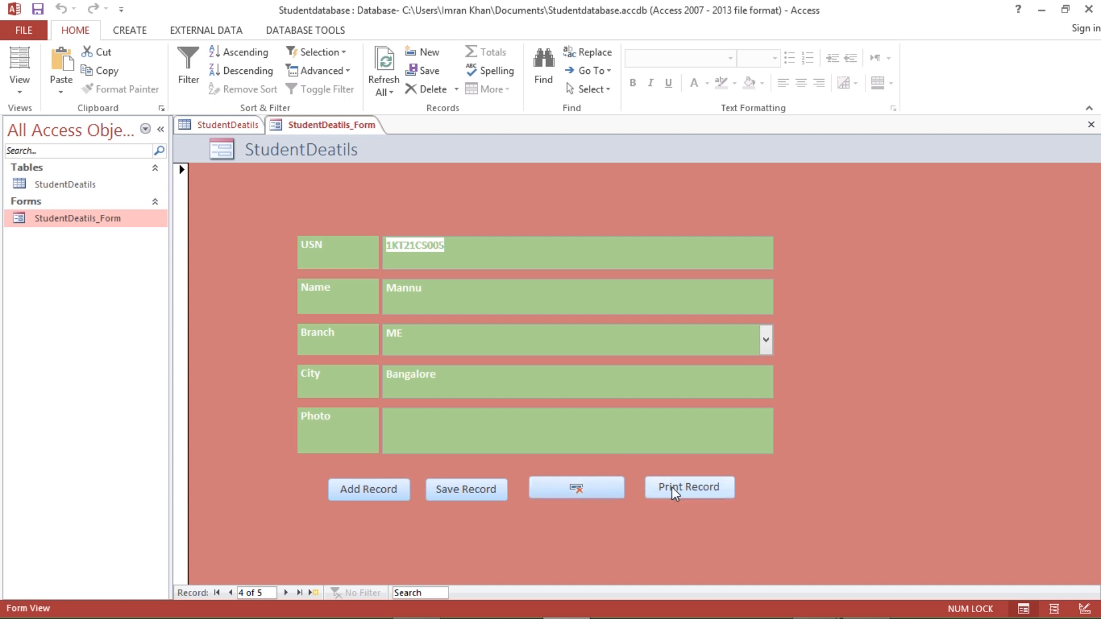
- Print all records of StudentDeatils_Form to PDF with the print range set to All
{"action": "left_click", "coordinate": [671, 486]}
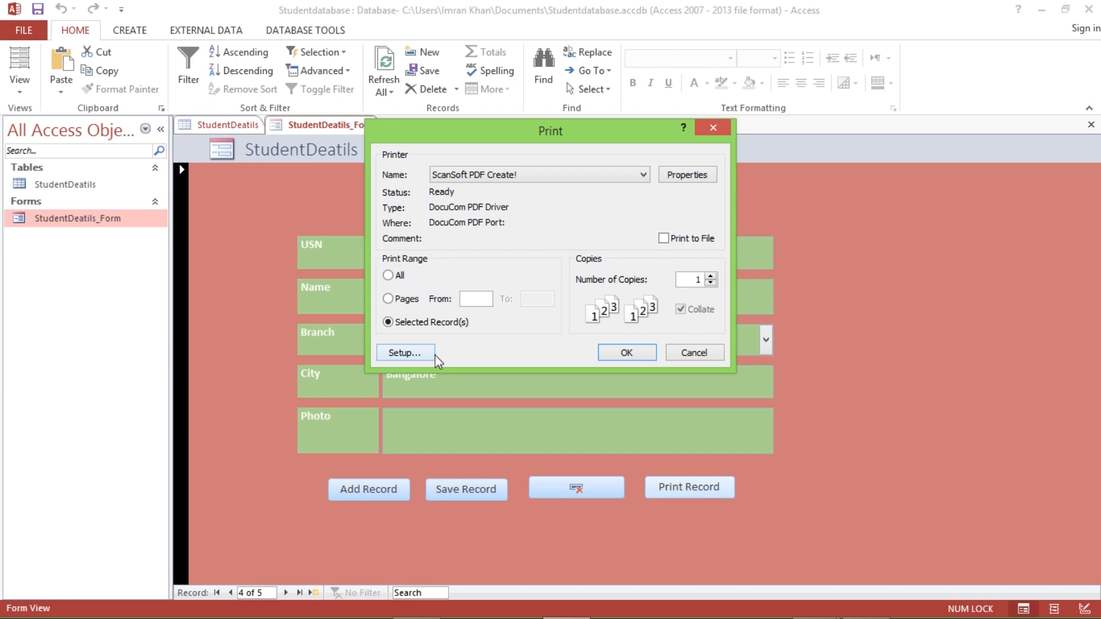
{"action": "left_click_drag", "start_coordinate": [593, 138], "coordinate": [761, 162]}
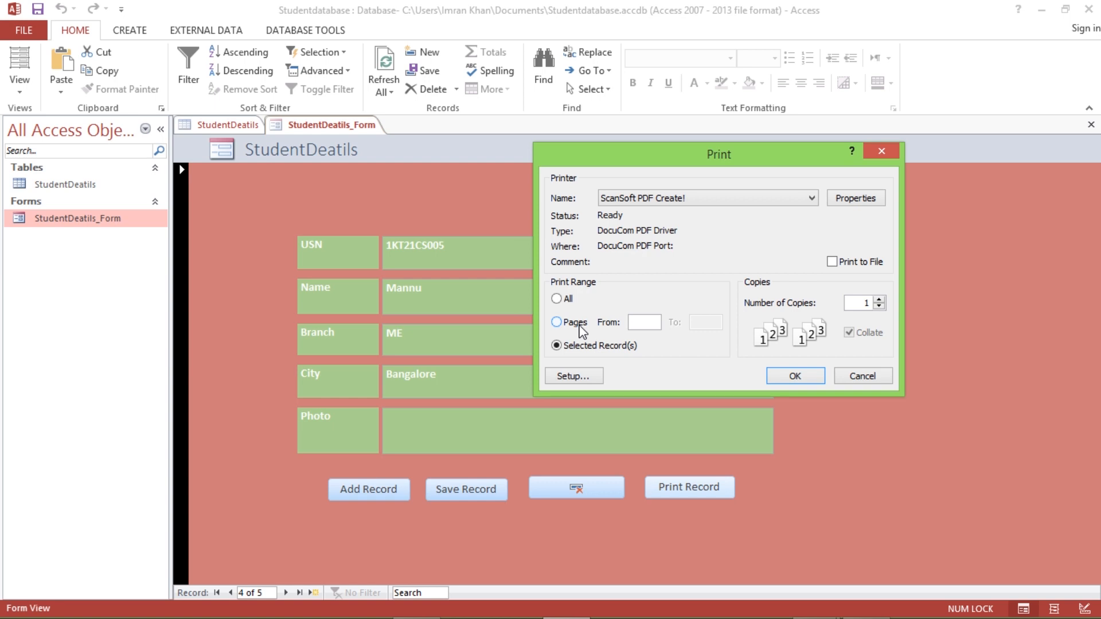
{"action": "left_click", "coordinate": [561, 299]}
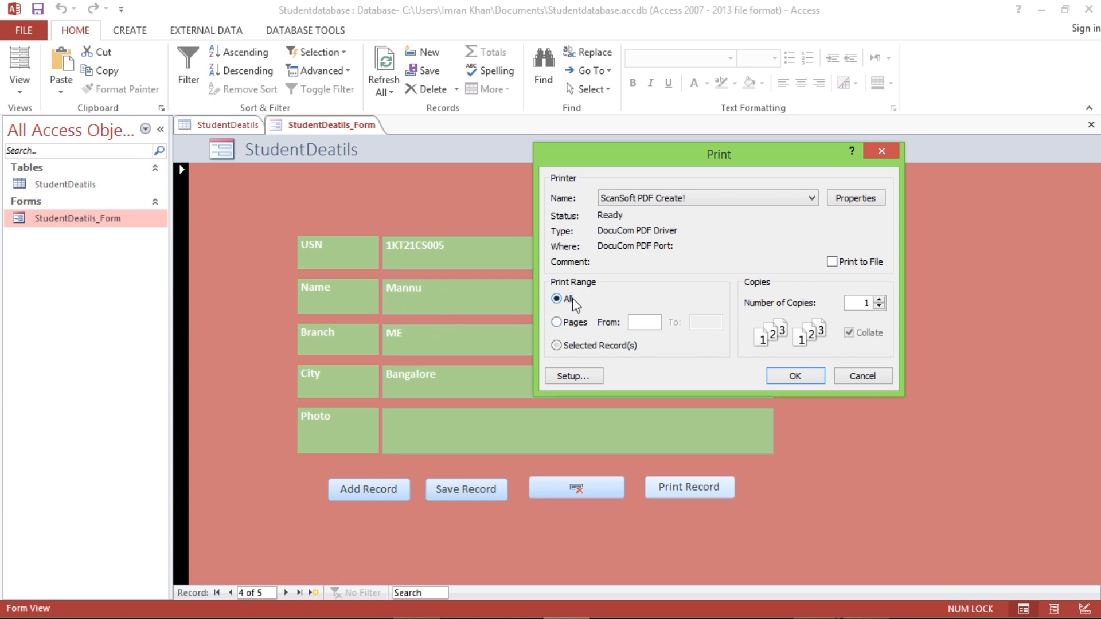
{"action": "left_click", "coordinate": [805, 379]}
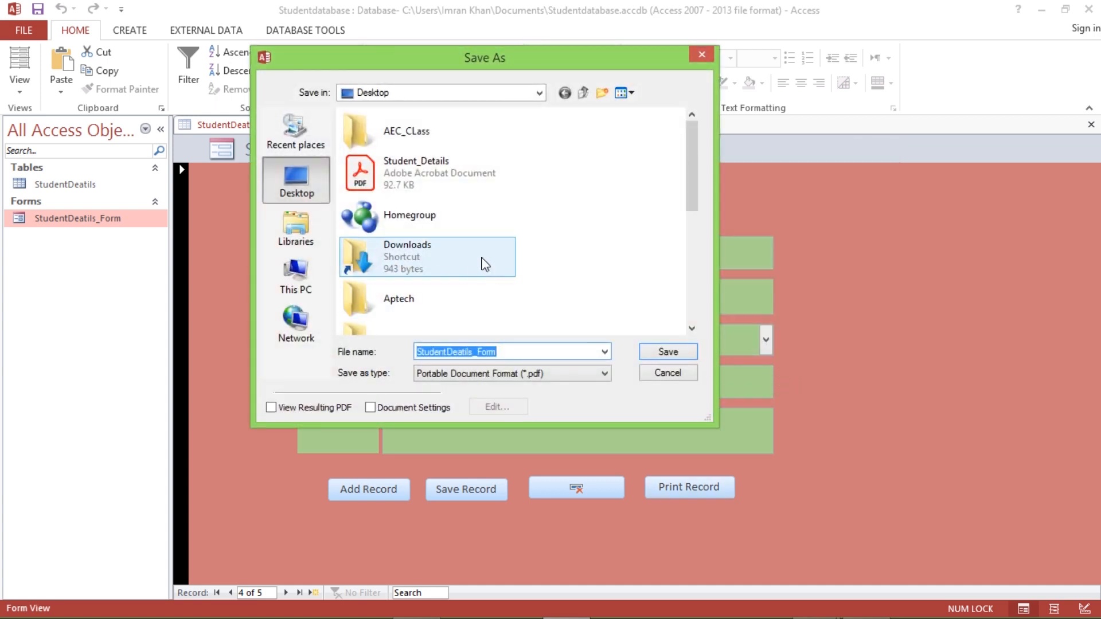
{"action": "left_click", "coordinate": [668, 352]}
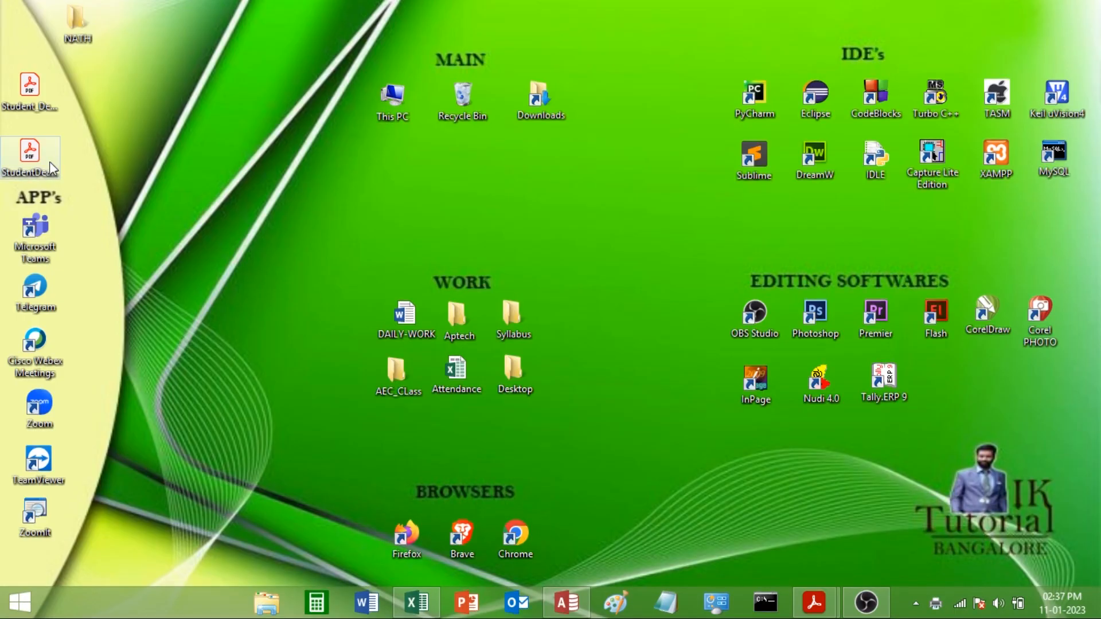
- Review the printed form PDF in Acrobat Reader, then put the Access form in Design View
{"action": "double_click", "coordinate": [42, 159]}
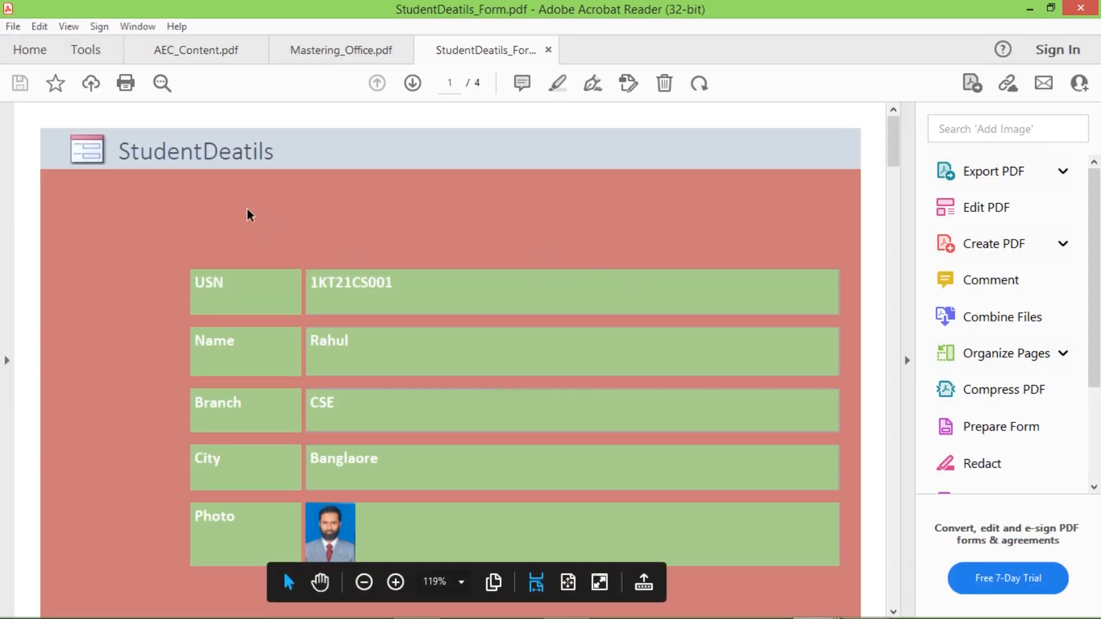
{"action": "key", "text": "alt+Tab"}
{"action": "left_click", "coordinate": [29, 88]}
{"action": "left_click", "coordinate": [26, 192]}
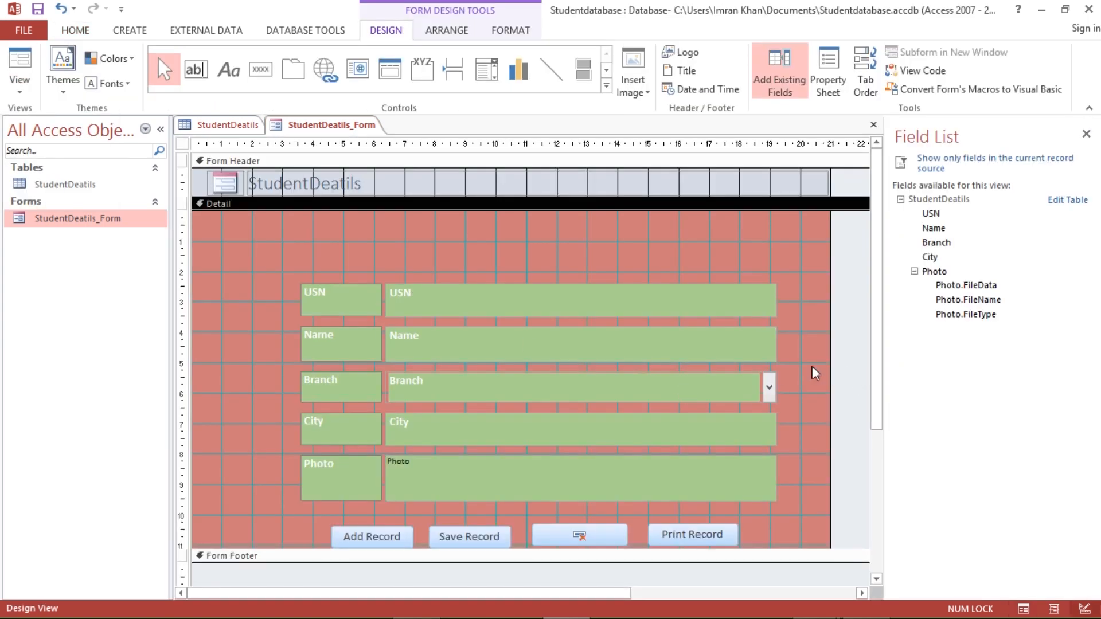
- Shift the field layout left and move the four record buttons up and left
{"action": "left_click", "coordinate": [423, 297]}
{"action": "left_click_drag", "start_coordinate": [286, 276], "coordinate": [255, 263]}
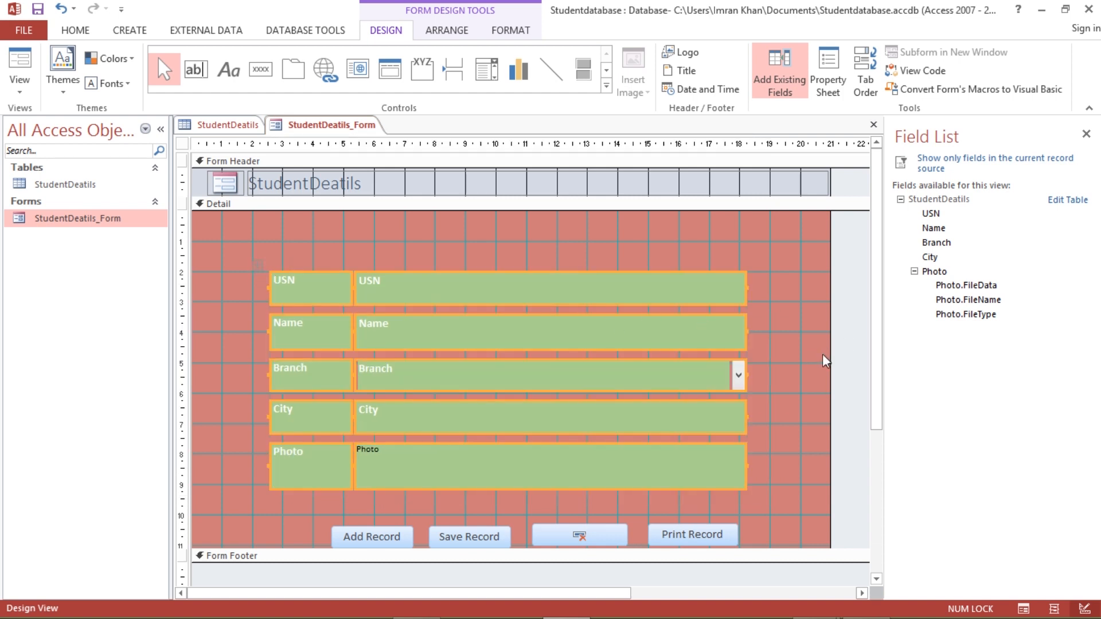
{"action": "scroll", "coordinate": [674, 517], "scroll_direction": "down", "scroll_amount": 1}
{"action": "left_click", "coordinate": [697, 503]}
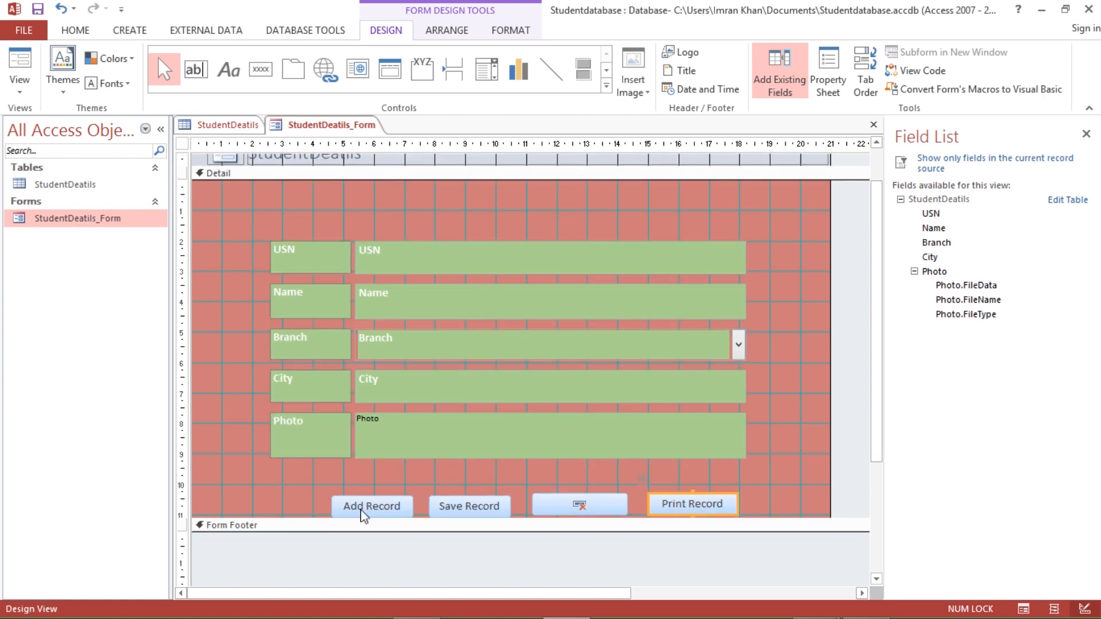
{"action": "left_click", "coordinate": [365, 508], "text": "shift"}
{"action": "left_click", "coordinate": [453, 510], "text": "shift"}
{"action": "left_click", "coordinate": [606, 510], "text": "shift"}
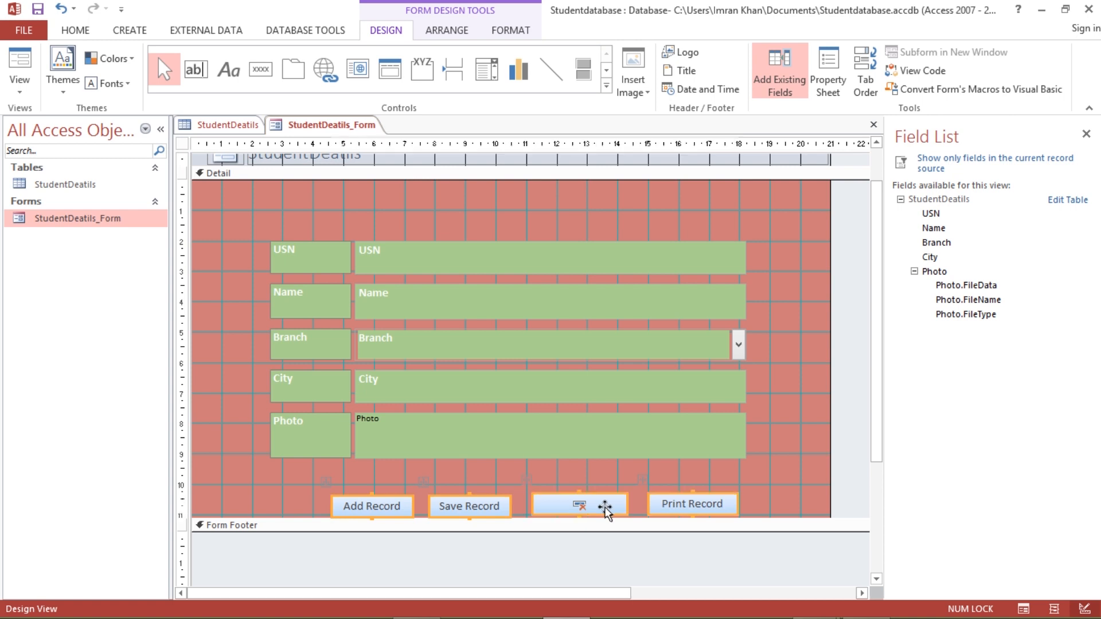
{"action": "left_click", "coordinate": [698, 509], "text": "shift"}
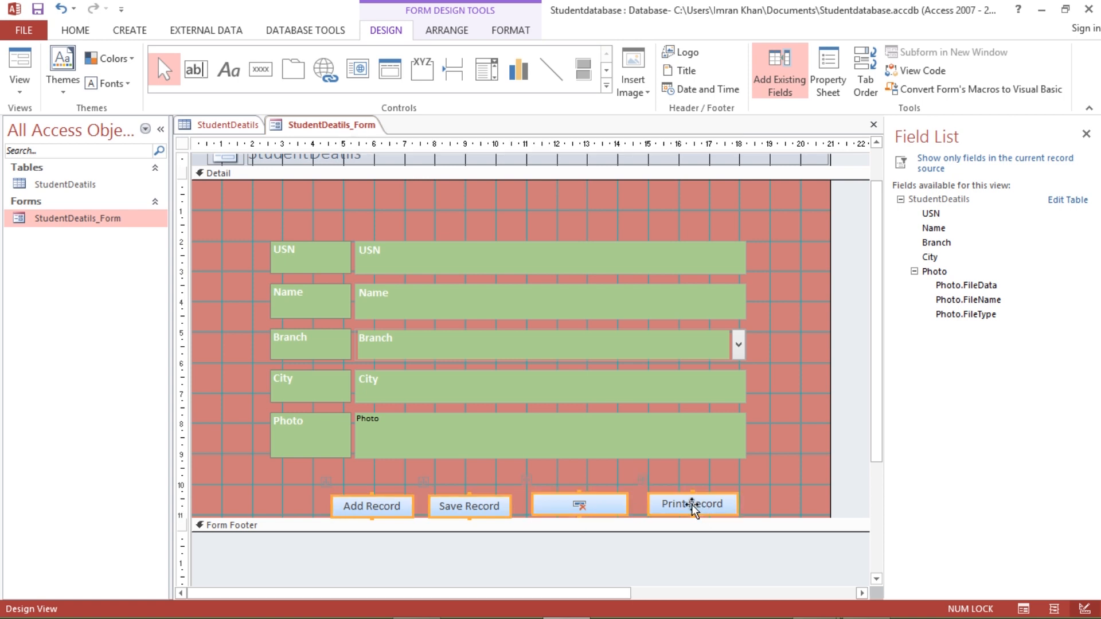
{"action": "left_click", "coordinate": [697, 508], "text": "shift"}
{"action": "left_click_drag", "start_coordinate": [697, 507], "coordinate": [663, 488]}
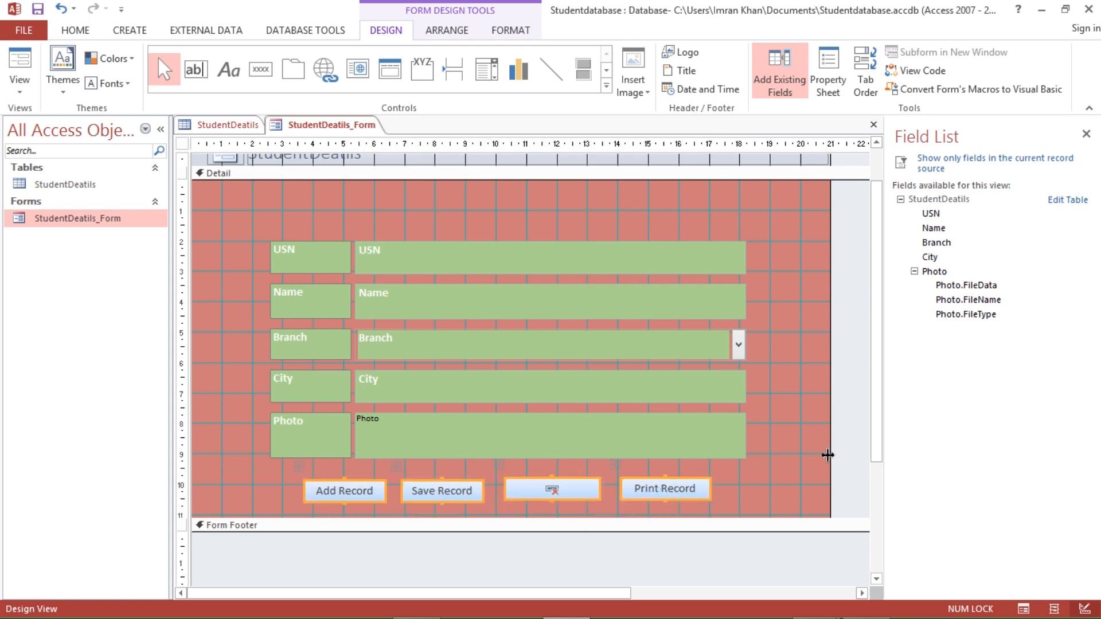
- Change the header title text to 'Student Admission details'
{"action": "scroll", "coordinate": [338, 194], "scroll_direction": "up", "scroll_amount": 1}
{"action": "left_click", "coordinate": [353, 188]}
{"action": "left_click", "coordinate": [362, 185]}
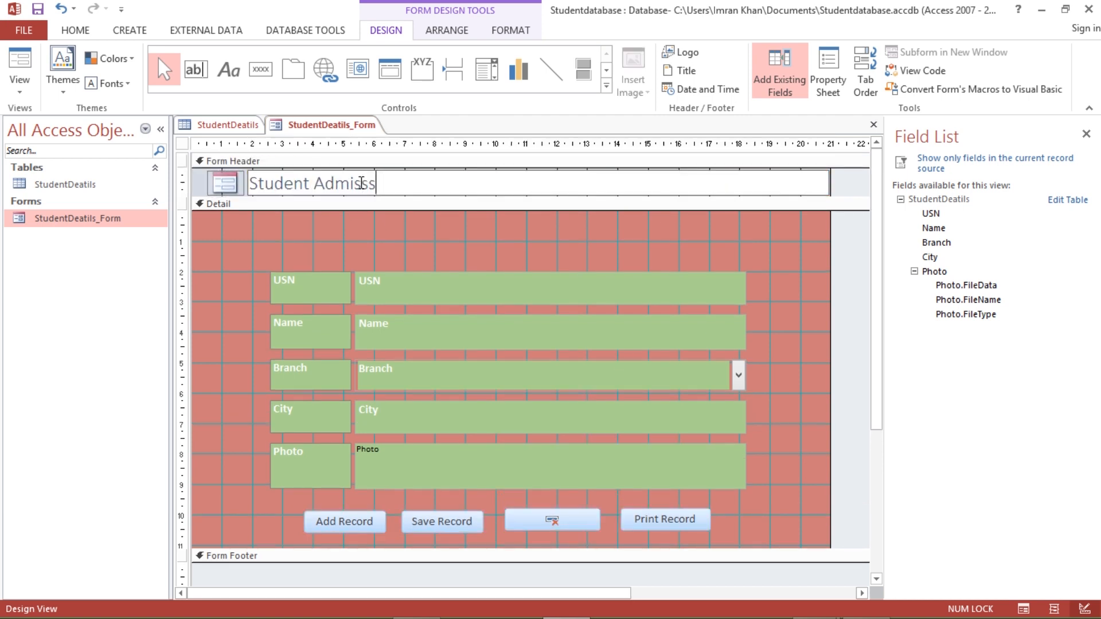
{"action": "key", "text": "BackSpace"}
{"action": "key", "text": "BackSpace"}
{"action": "key", "text": "BackSpace"}
{"action": "type", "text": "ssion details"}
- Check the Save Record button in Layout View, then return the form to Form View
{"action": "left_click", "coordinate": [19, 85]}
{"action": "left_click", "coordinate": [68, 150]}
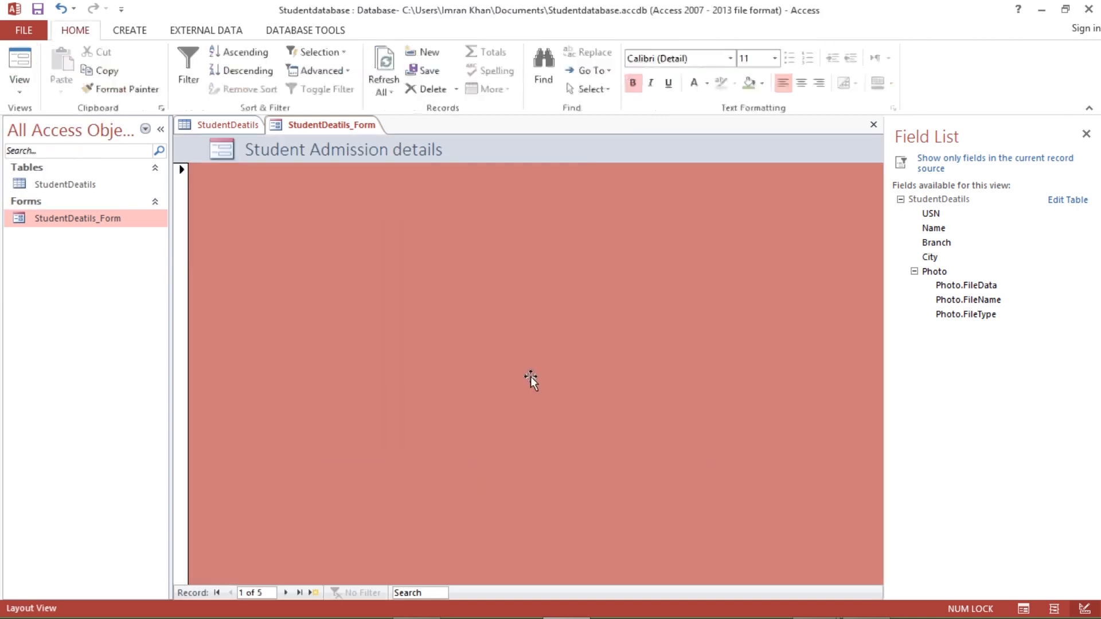
{"action": "left_click", "coordinate": [471, 476]}
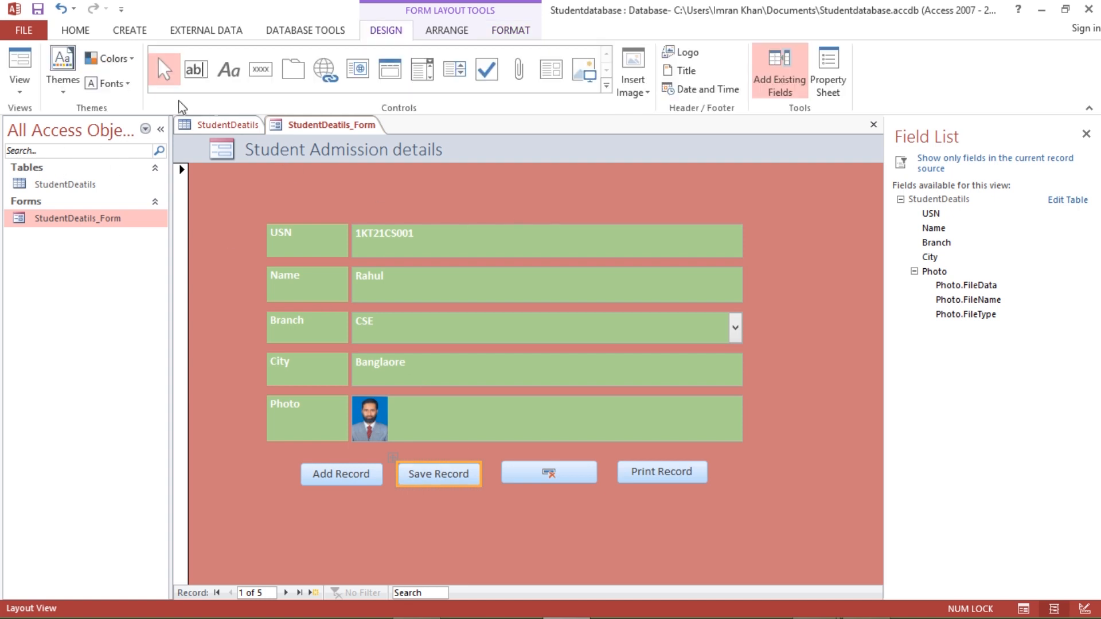
{"action": "left_click", "coordinate": [20, 86]}
{"action": "left_click", "coordinate": [54, 116]}
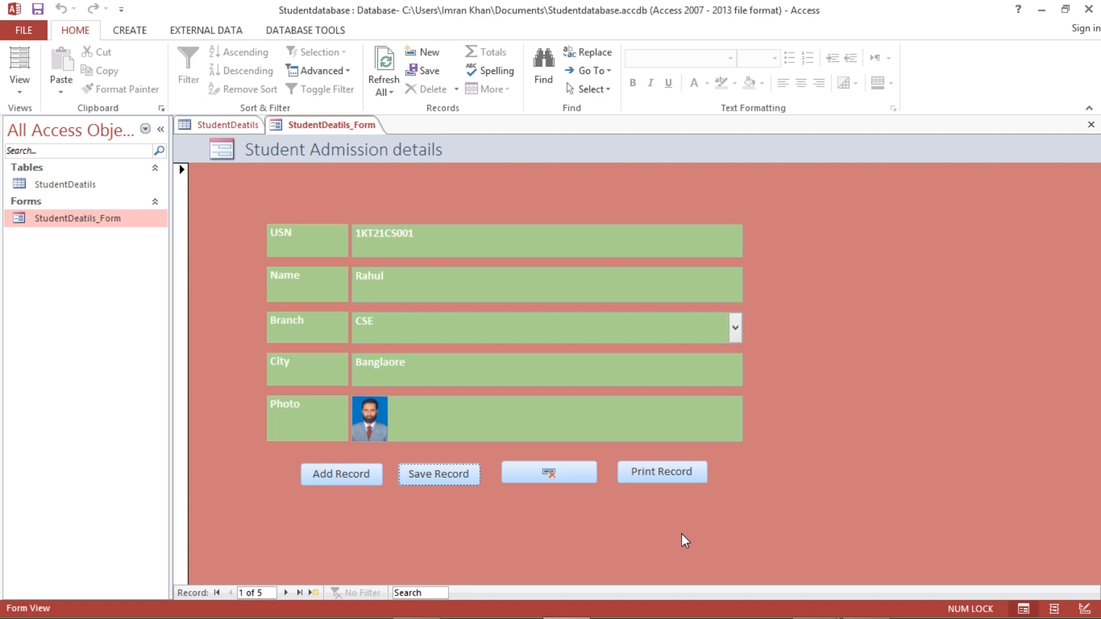
{"action": "mouse_move", "coordinate": [732, 602]}
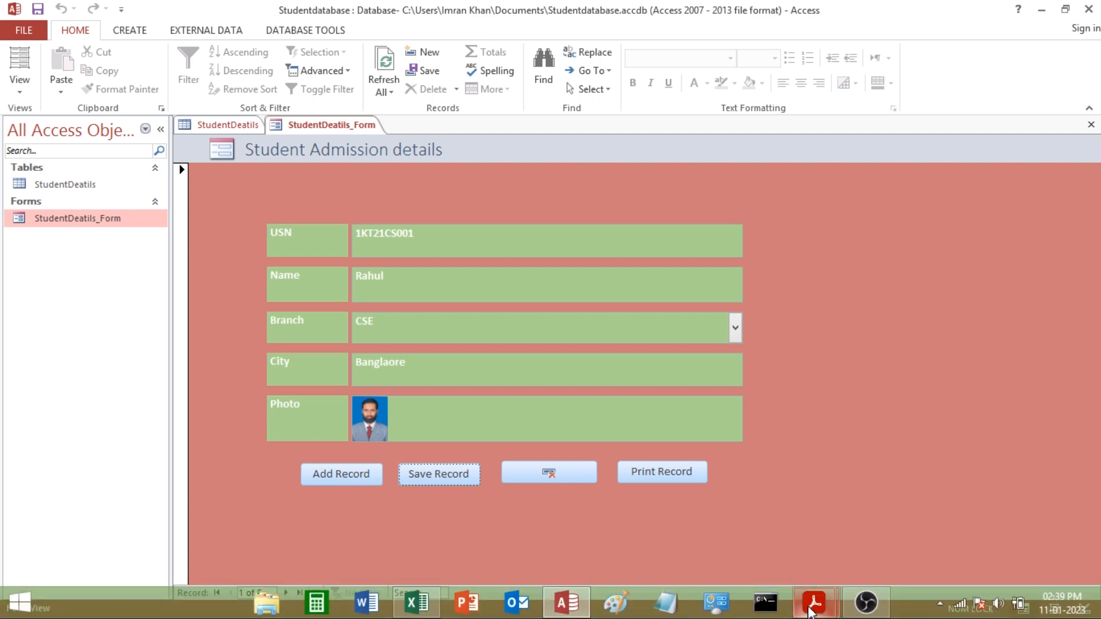
{"action": "left_click", "coordinate": [811, 610]}
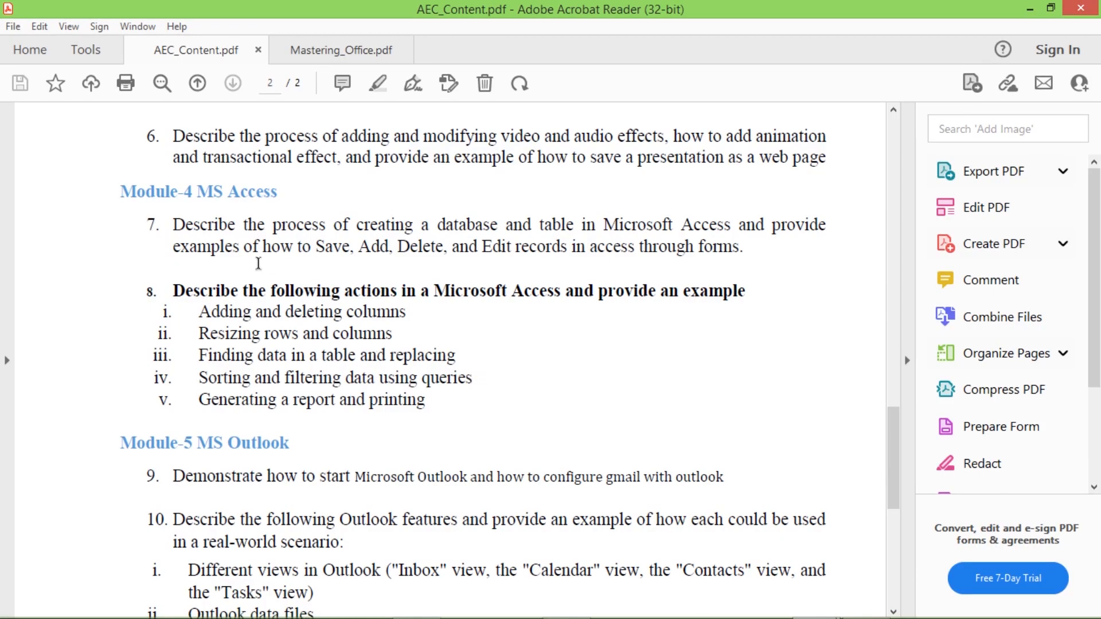
{"action": "left_click_drag", "start_coordinate": [357, 224], "coordinate": [597, 231]}
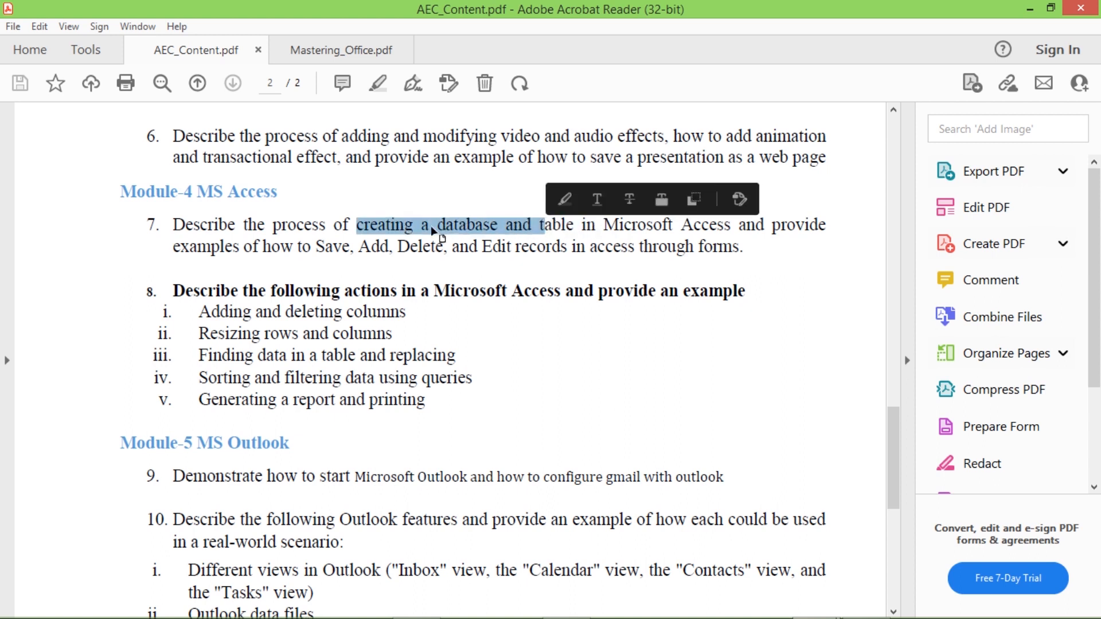
{"action": "left_click", "coordinate": [483, 227]}
{"action": "left_click_drag", "start_coordinate": [498, 225], "coordinate": [357, 225]}
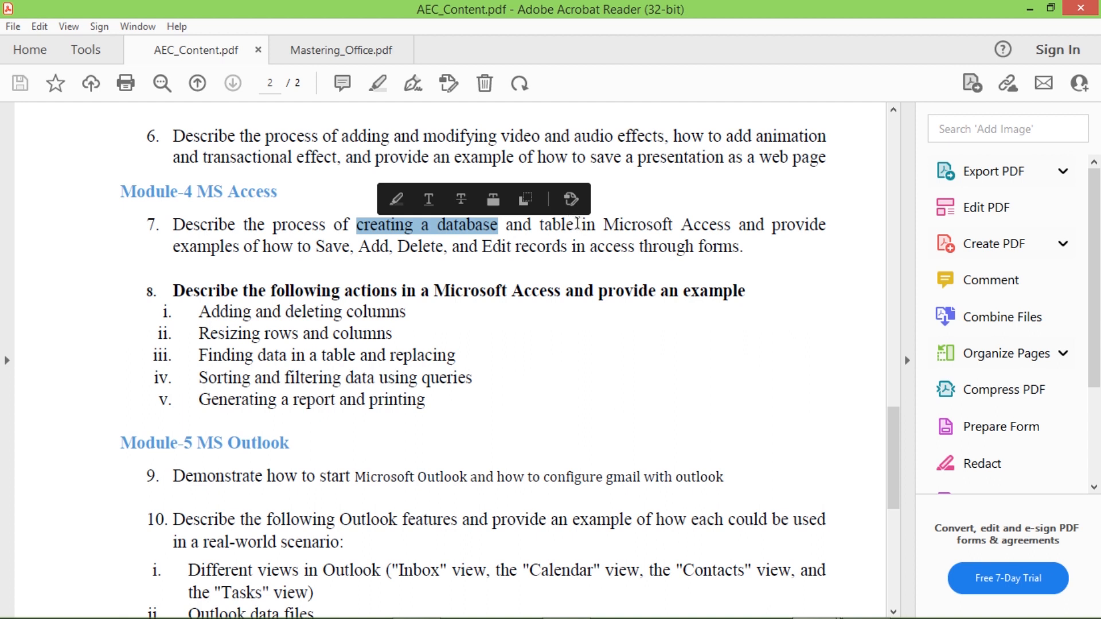
{"action": "left_click_drag", "start_coordinate": [581, 225], "coordinate": [539, 225]}
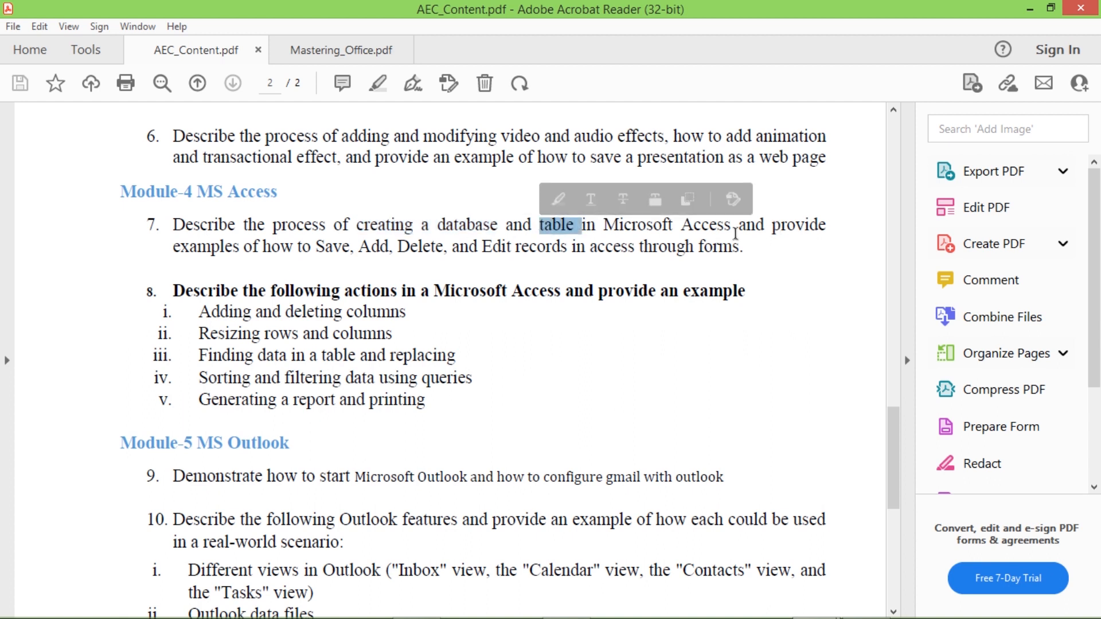
{"action": "left_click_drag", "start_coordinate": [314, 246], "coordinate": [388, 246]}
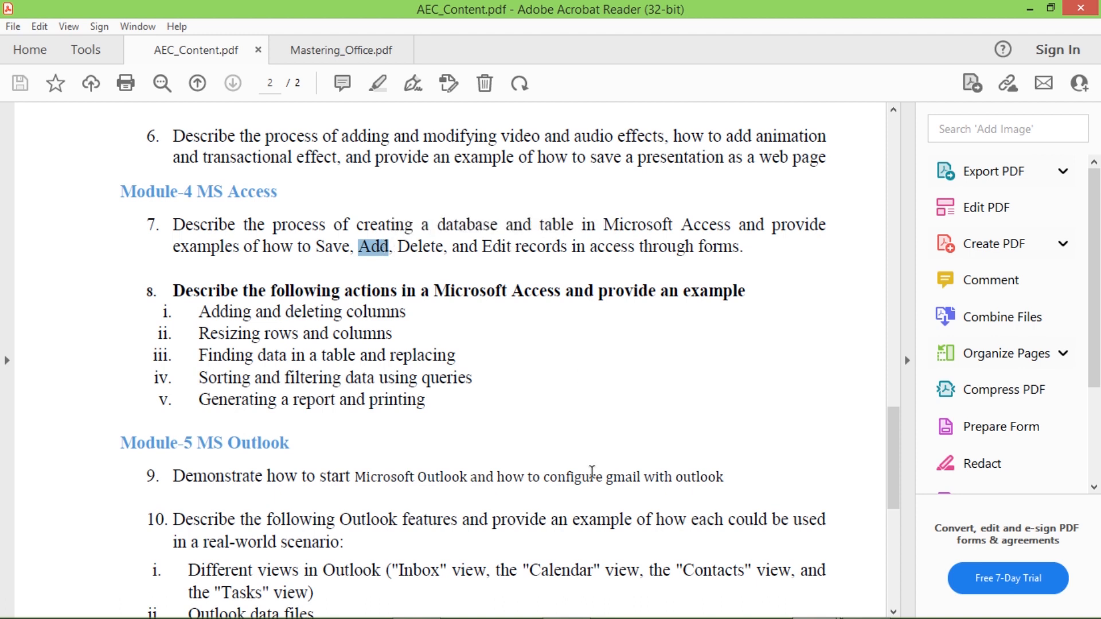
{"action": "key", "text": "alt+Tab"}
{"action": "left_click", "coordinate": [421, 234]}
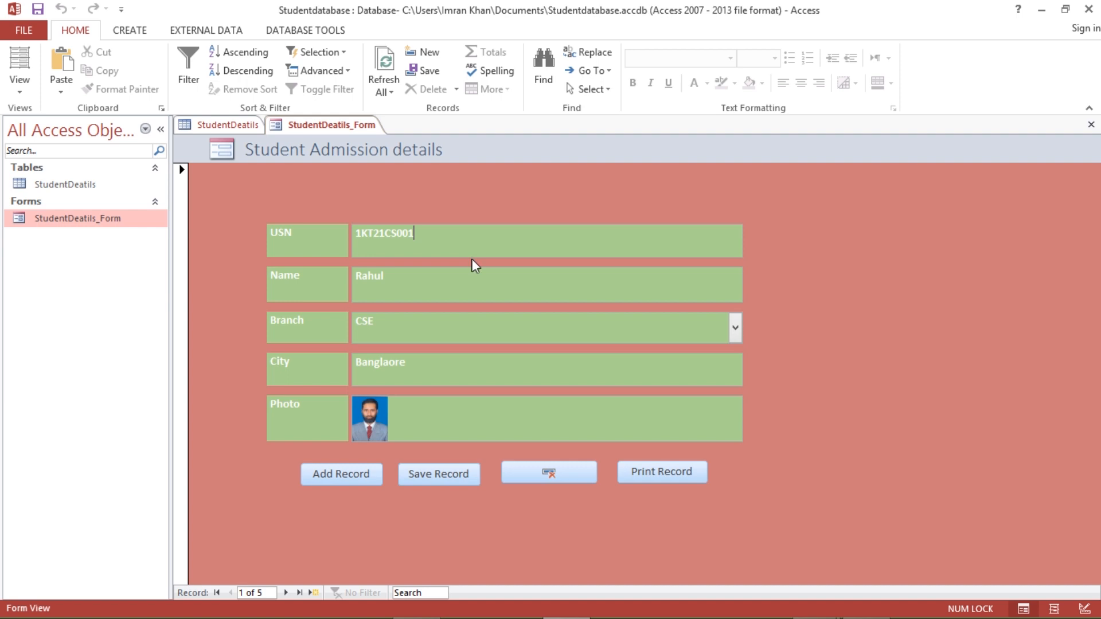
- Save the first record with USN 1KT21CS500 and confirm it in the StudentDeatils table
{"action": "left_click", "coordinate": [22, 91]}
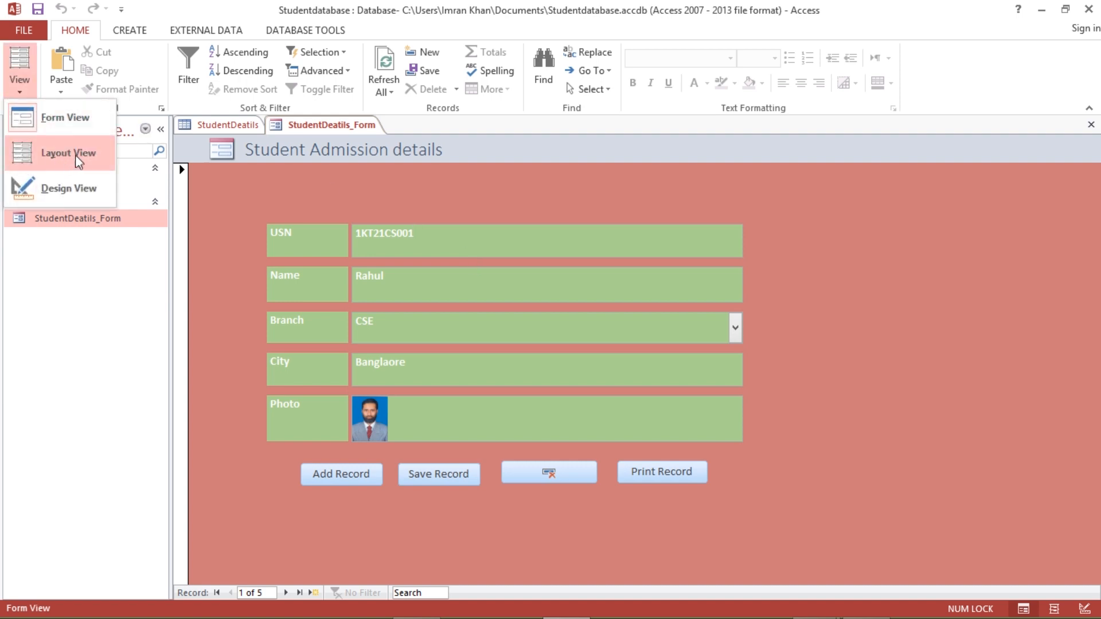
{"action": "left_click", "coordinate": [418, 238]}
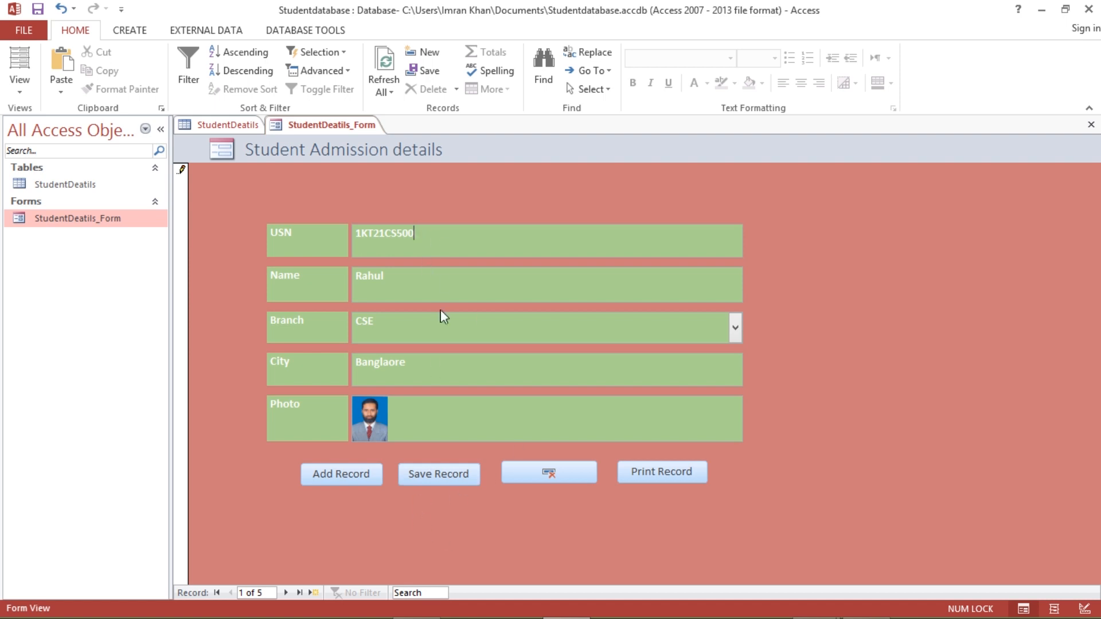
{"action": "left_click", "coordinate": [435, 473]}
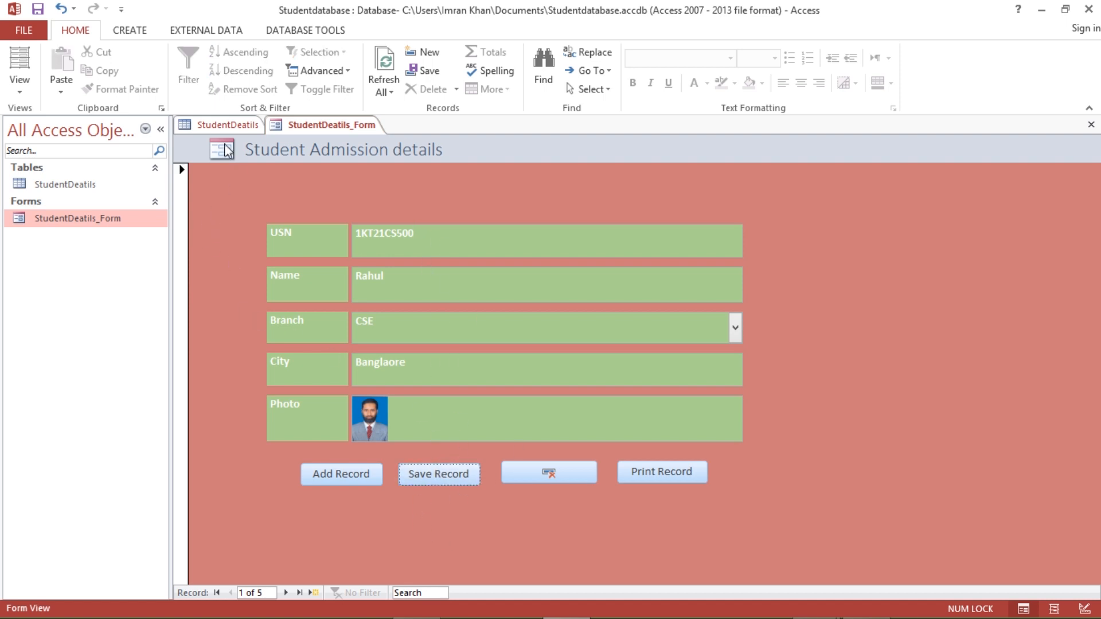
{"action": "left_click", "coordinate": [220, 124]}
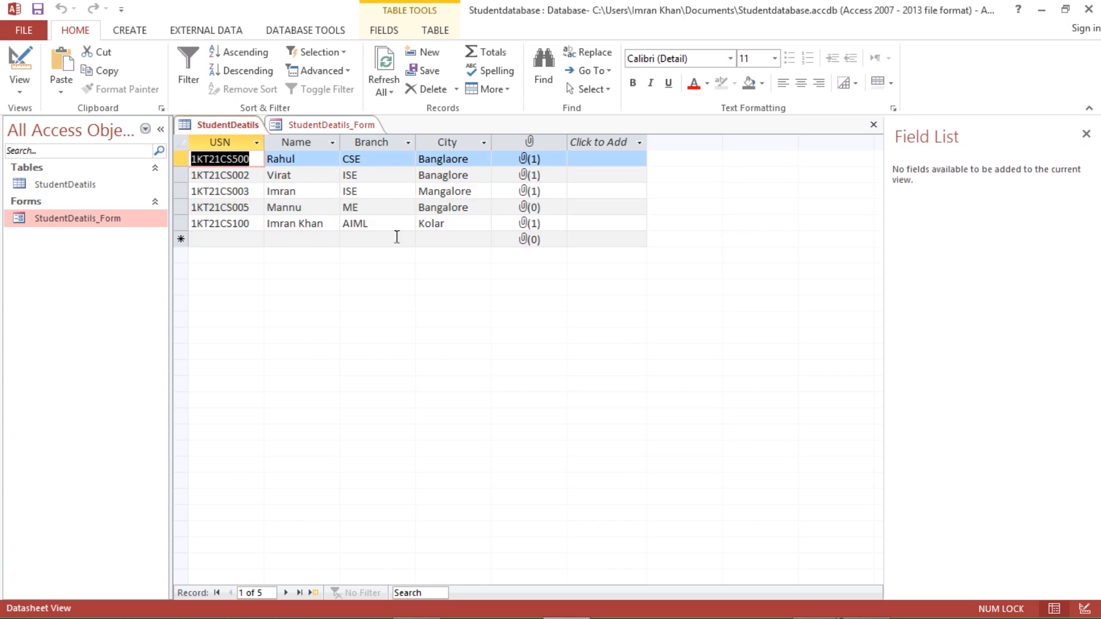
{"action": "left_click", "coordinate": [251, 160]}
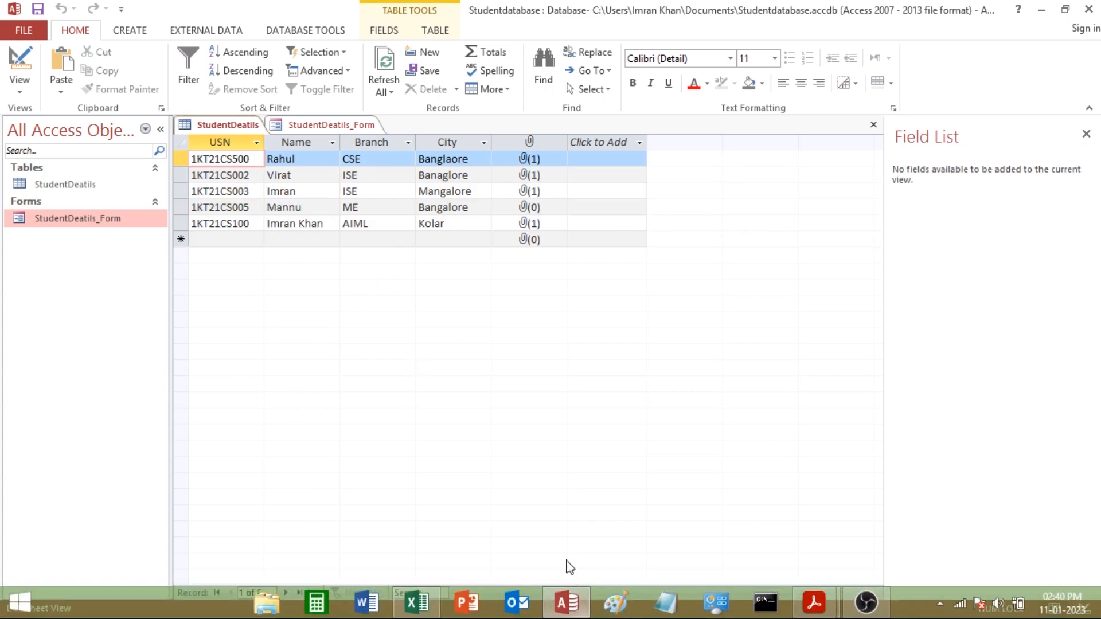
{"action": "left_click", "coordinate": [317, 123]}
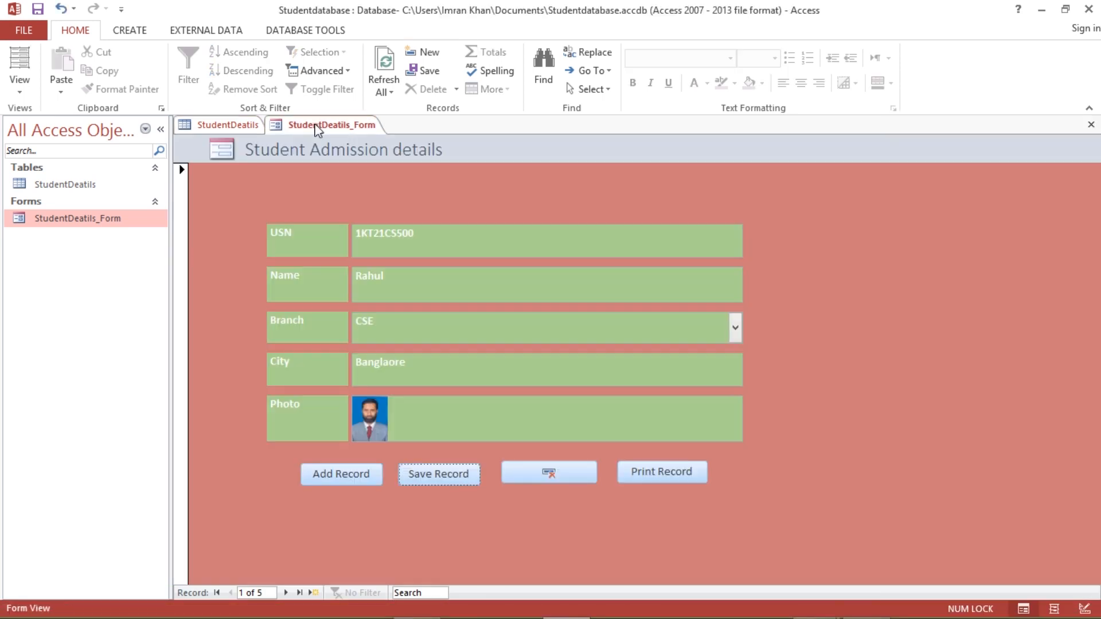